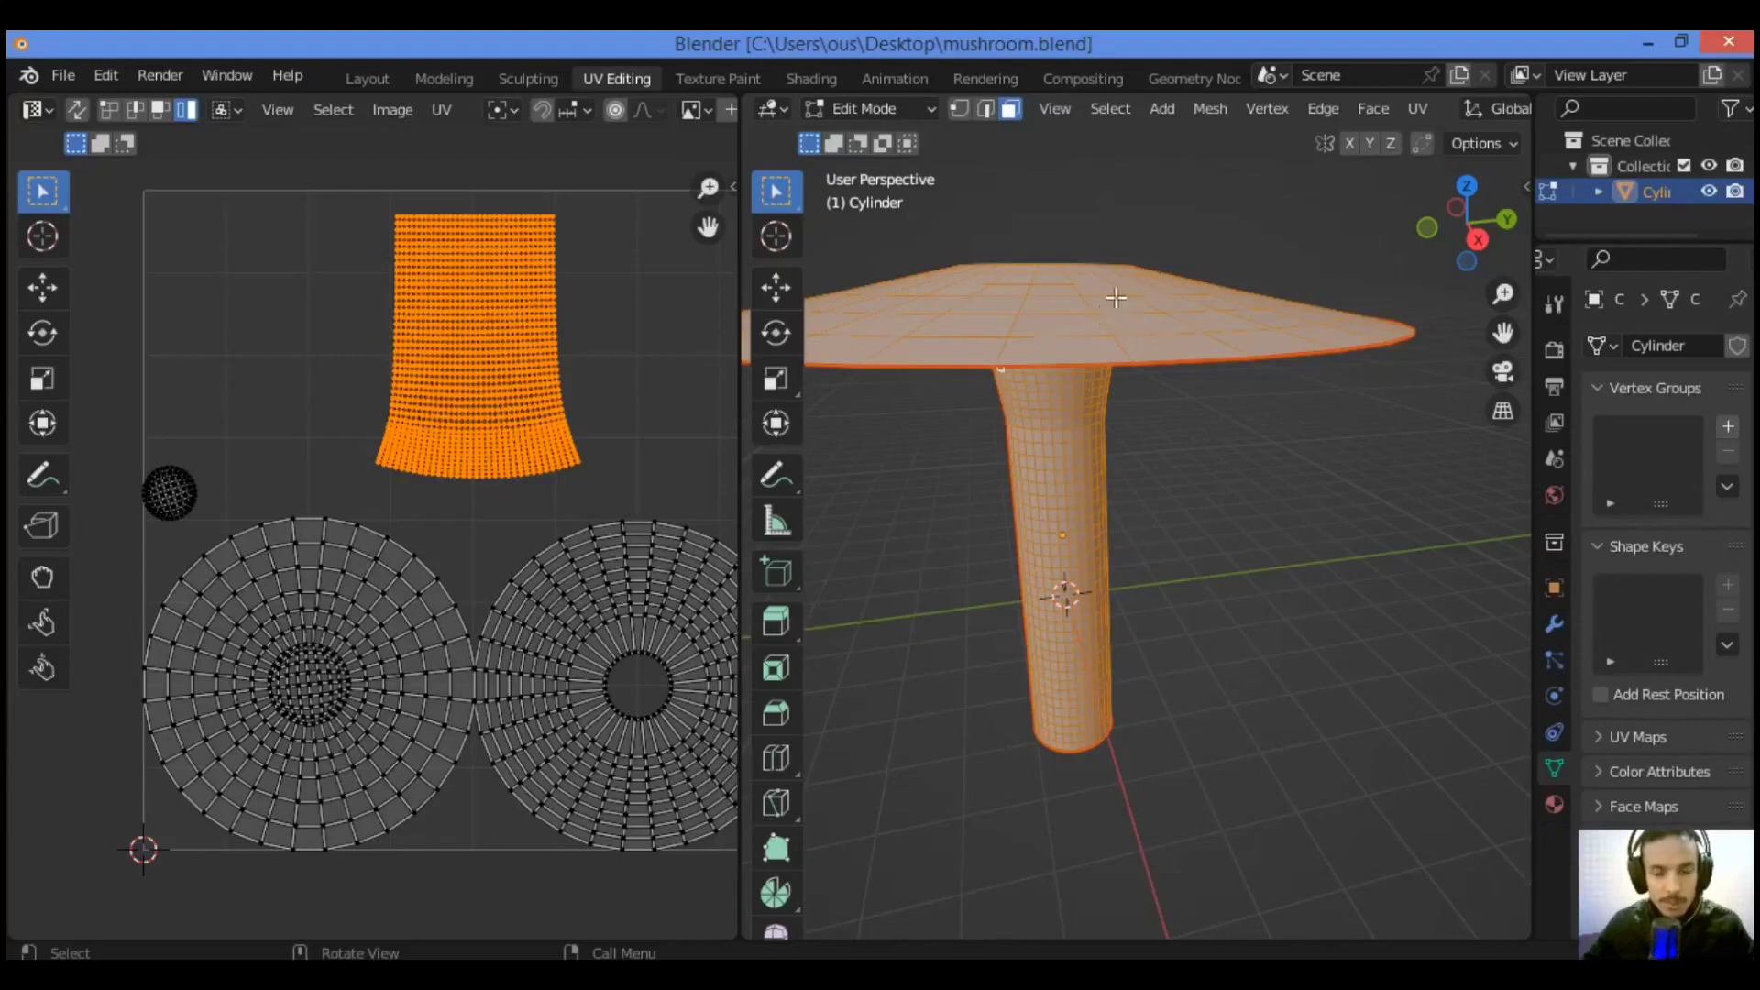
Step: Switch to the Layout workspace and add a Multiresolution modifier to the mushroom mesh
mouse_move(1467, 223)
mouse_down()
mouse_move(1457, 234)
mouse_move(1444, 197)
mouse_move(1490, 229)
mouse_up()
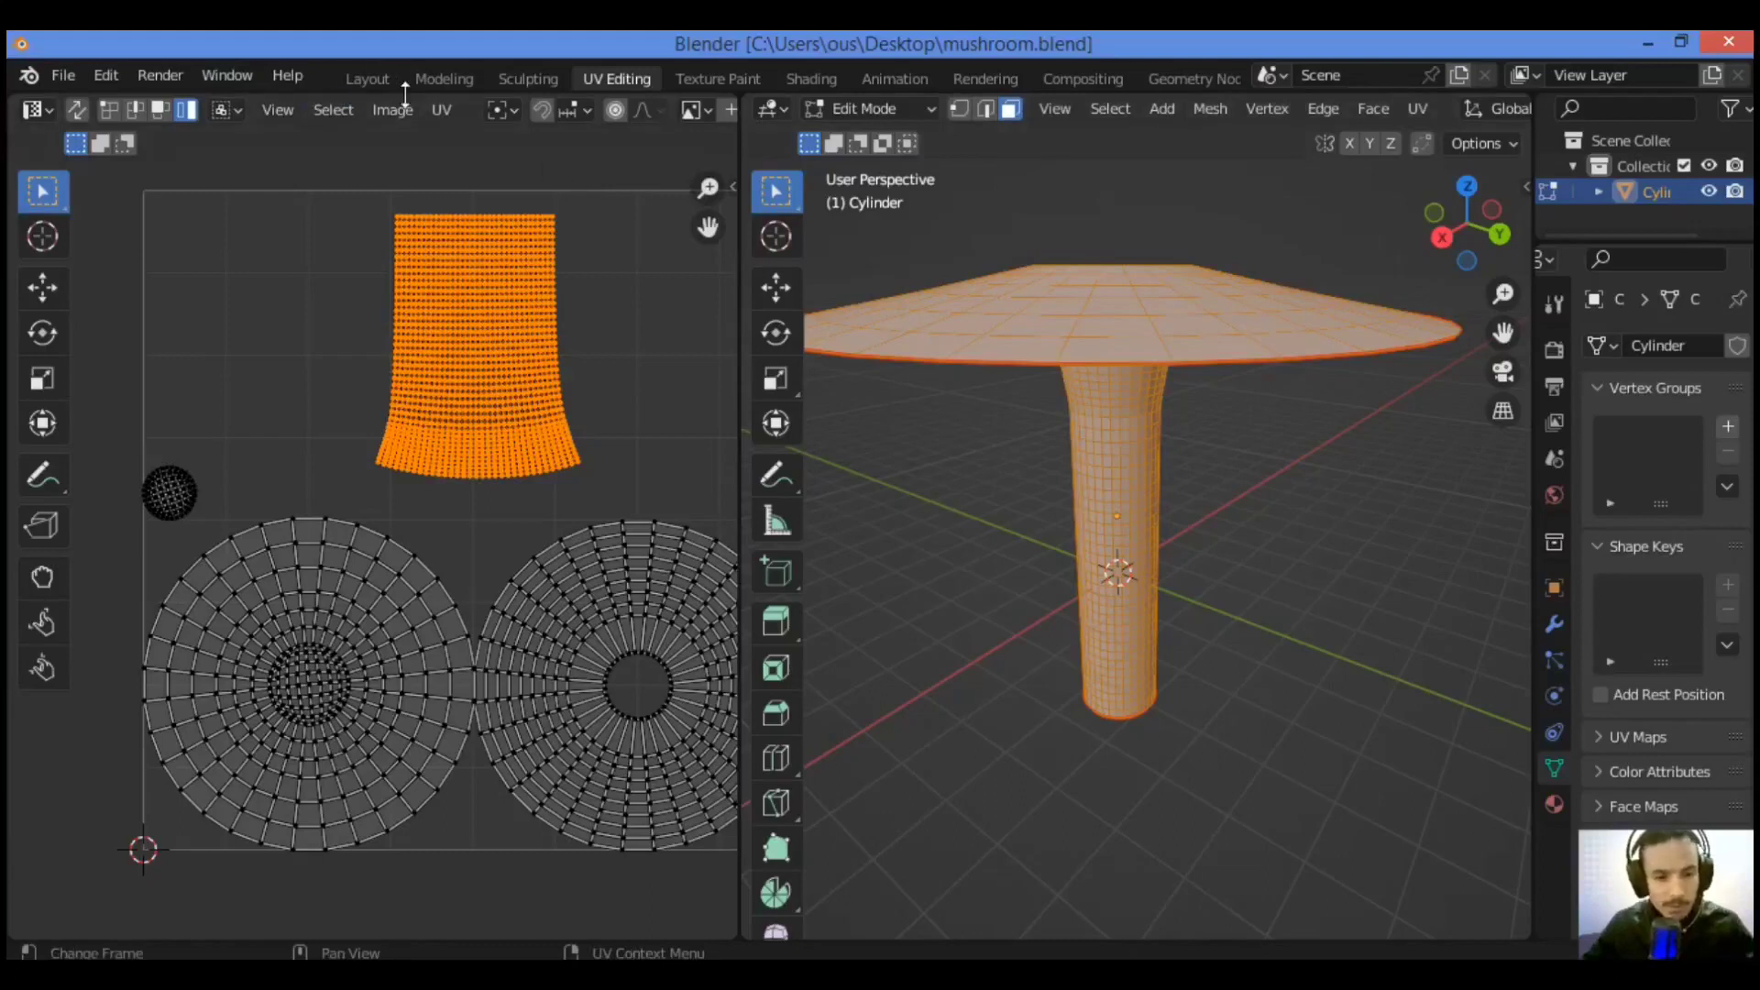
click(377, 79)
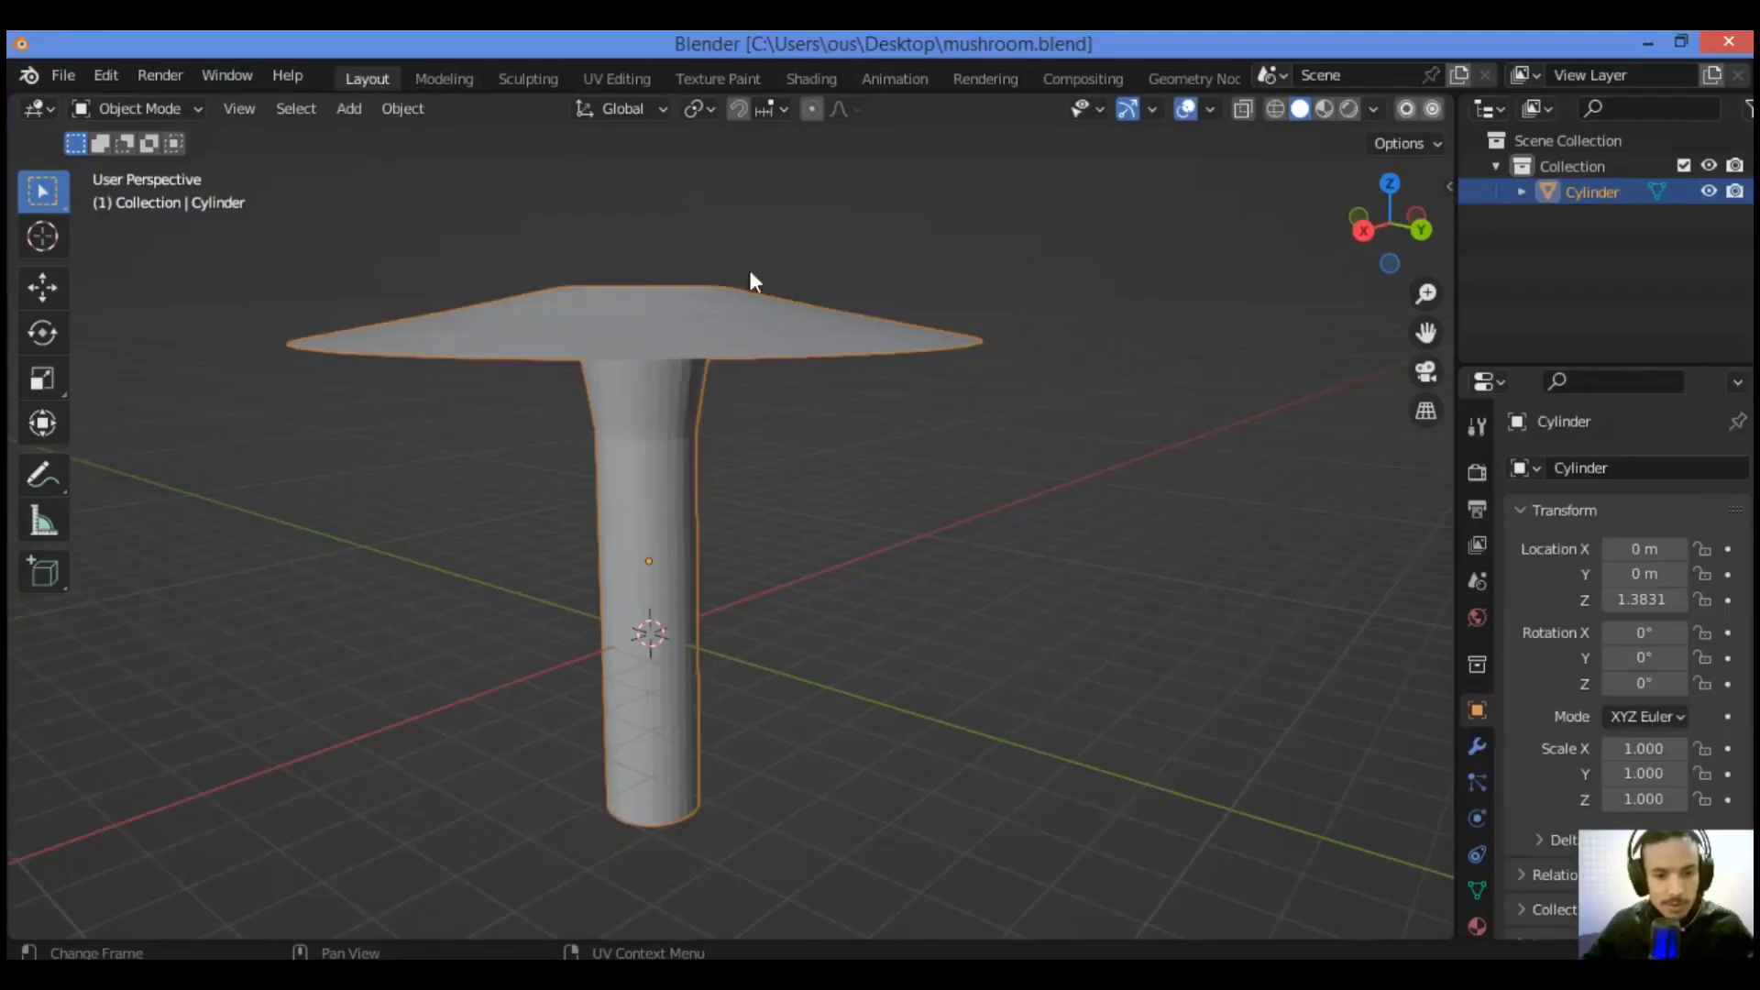
drag(1366, 262, 1392, 218)
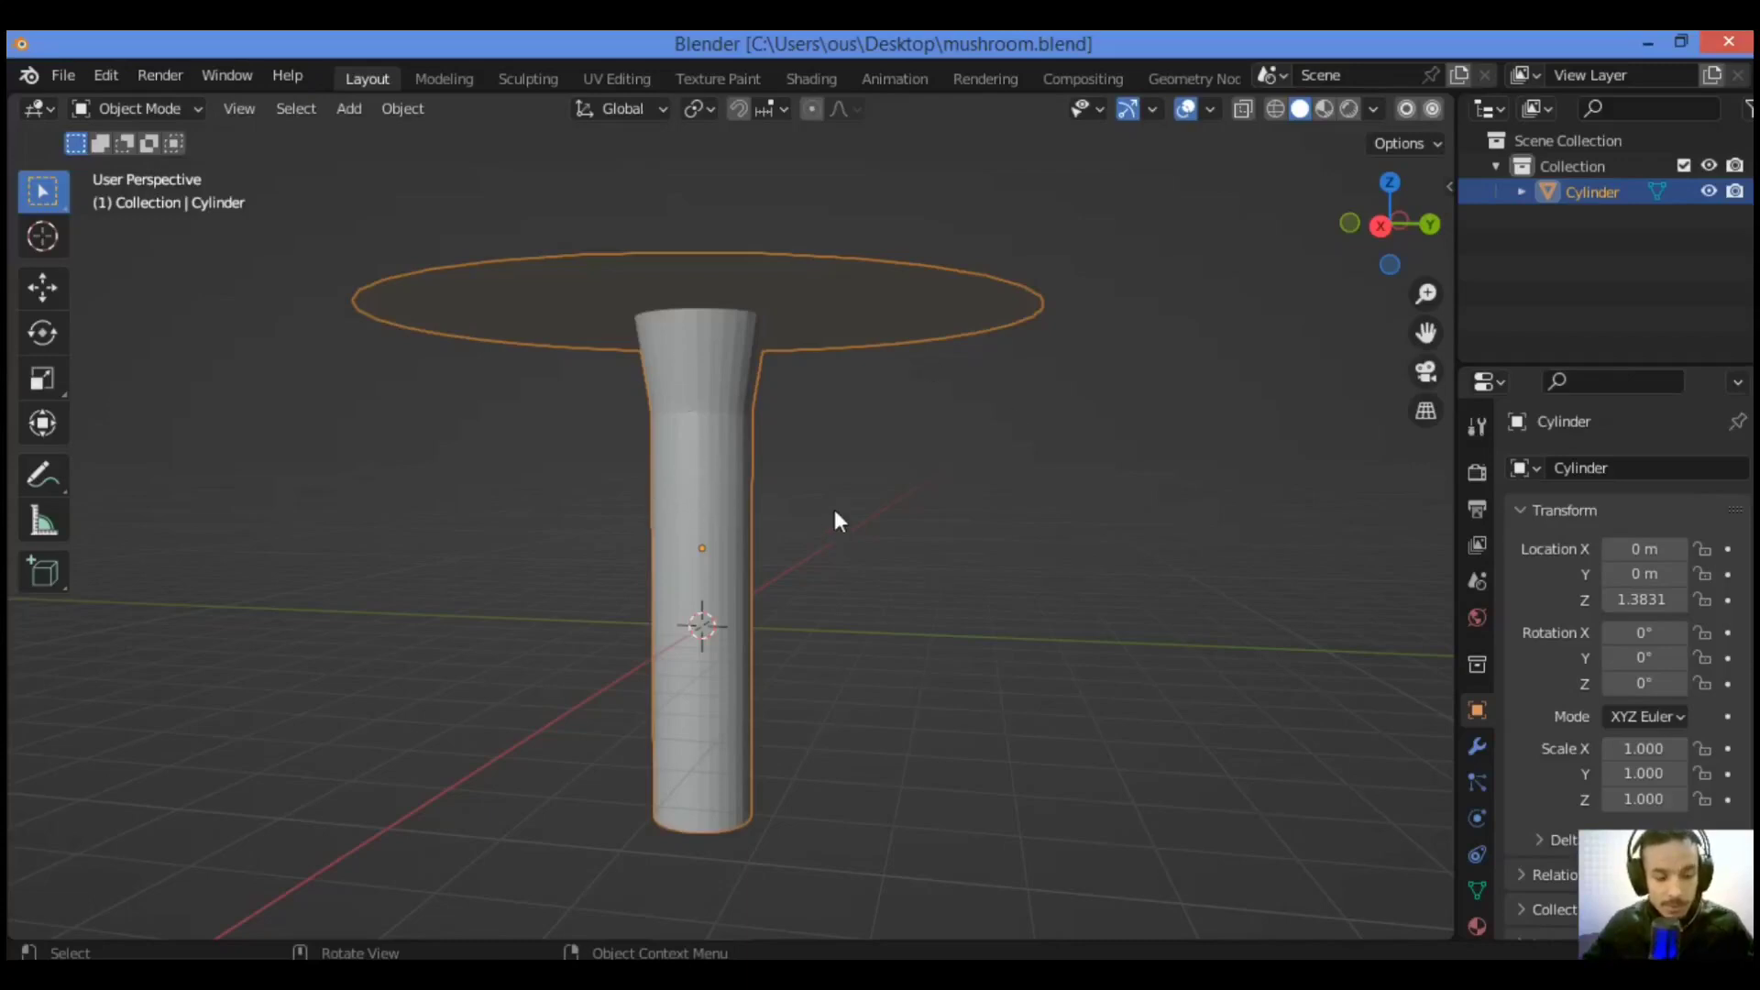
click(1476, 746)
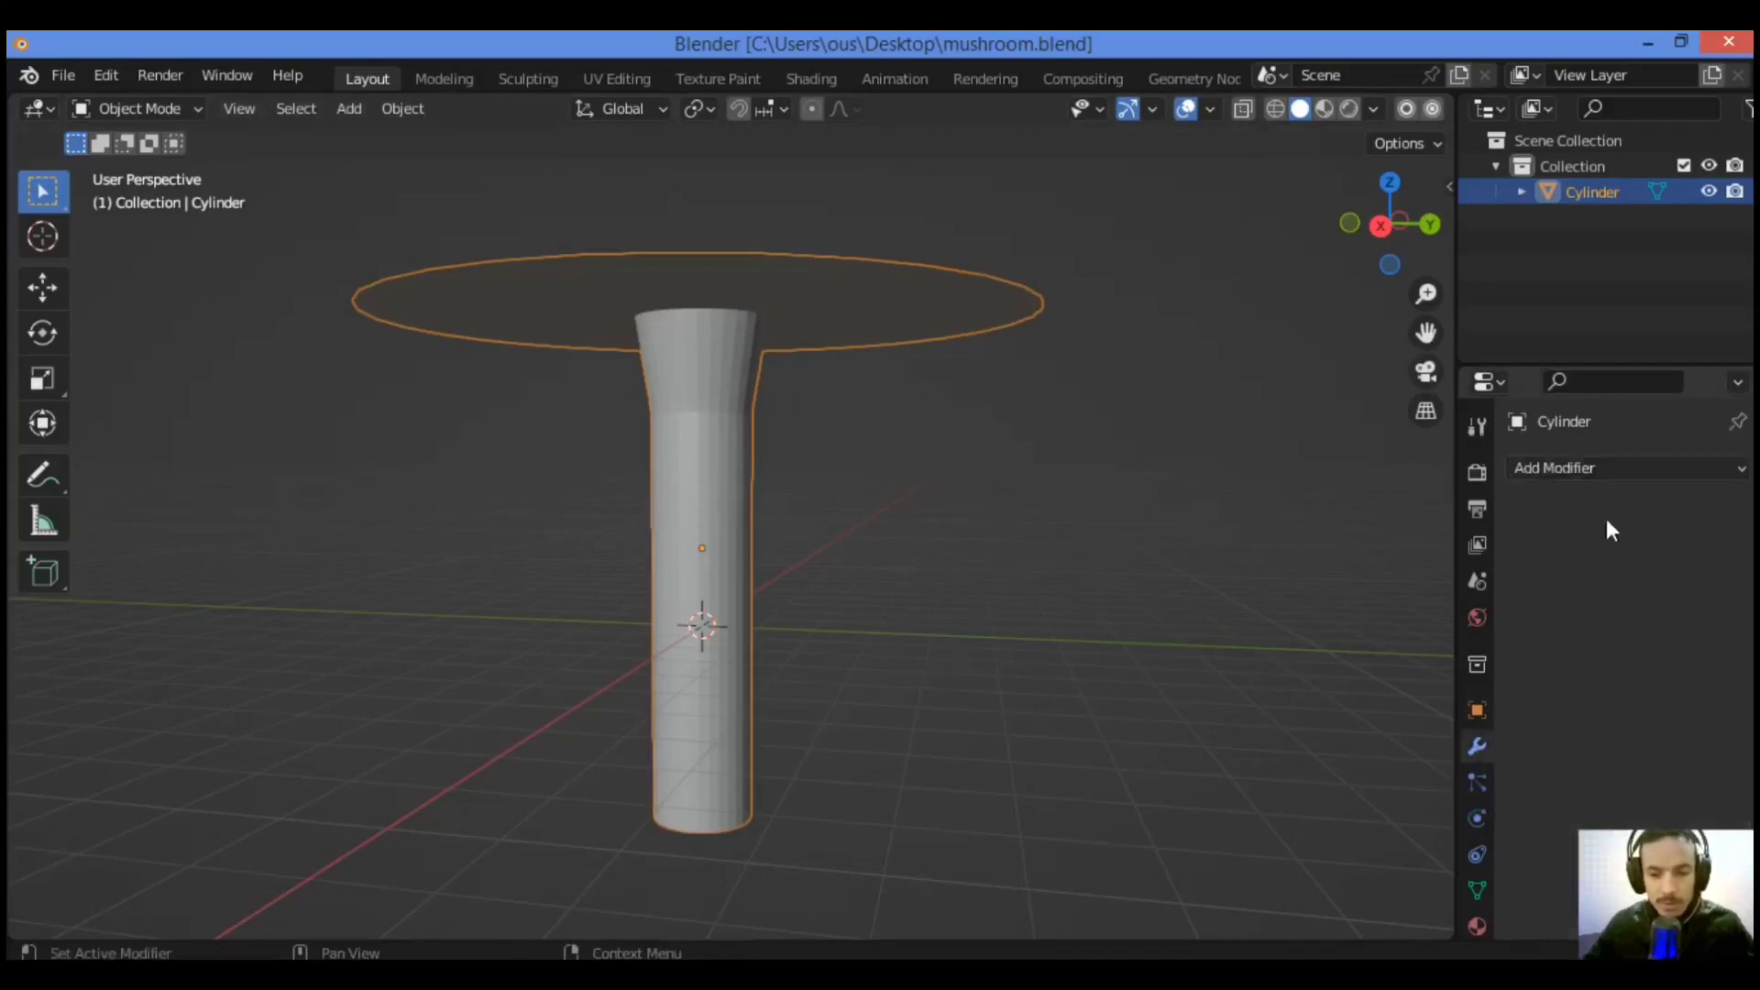
click(1622, 469)
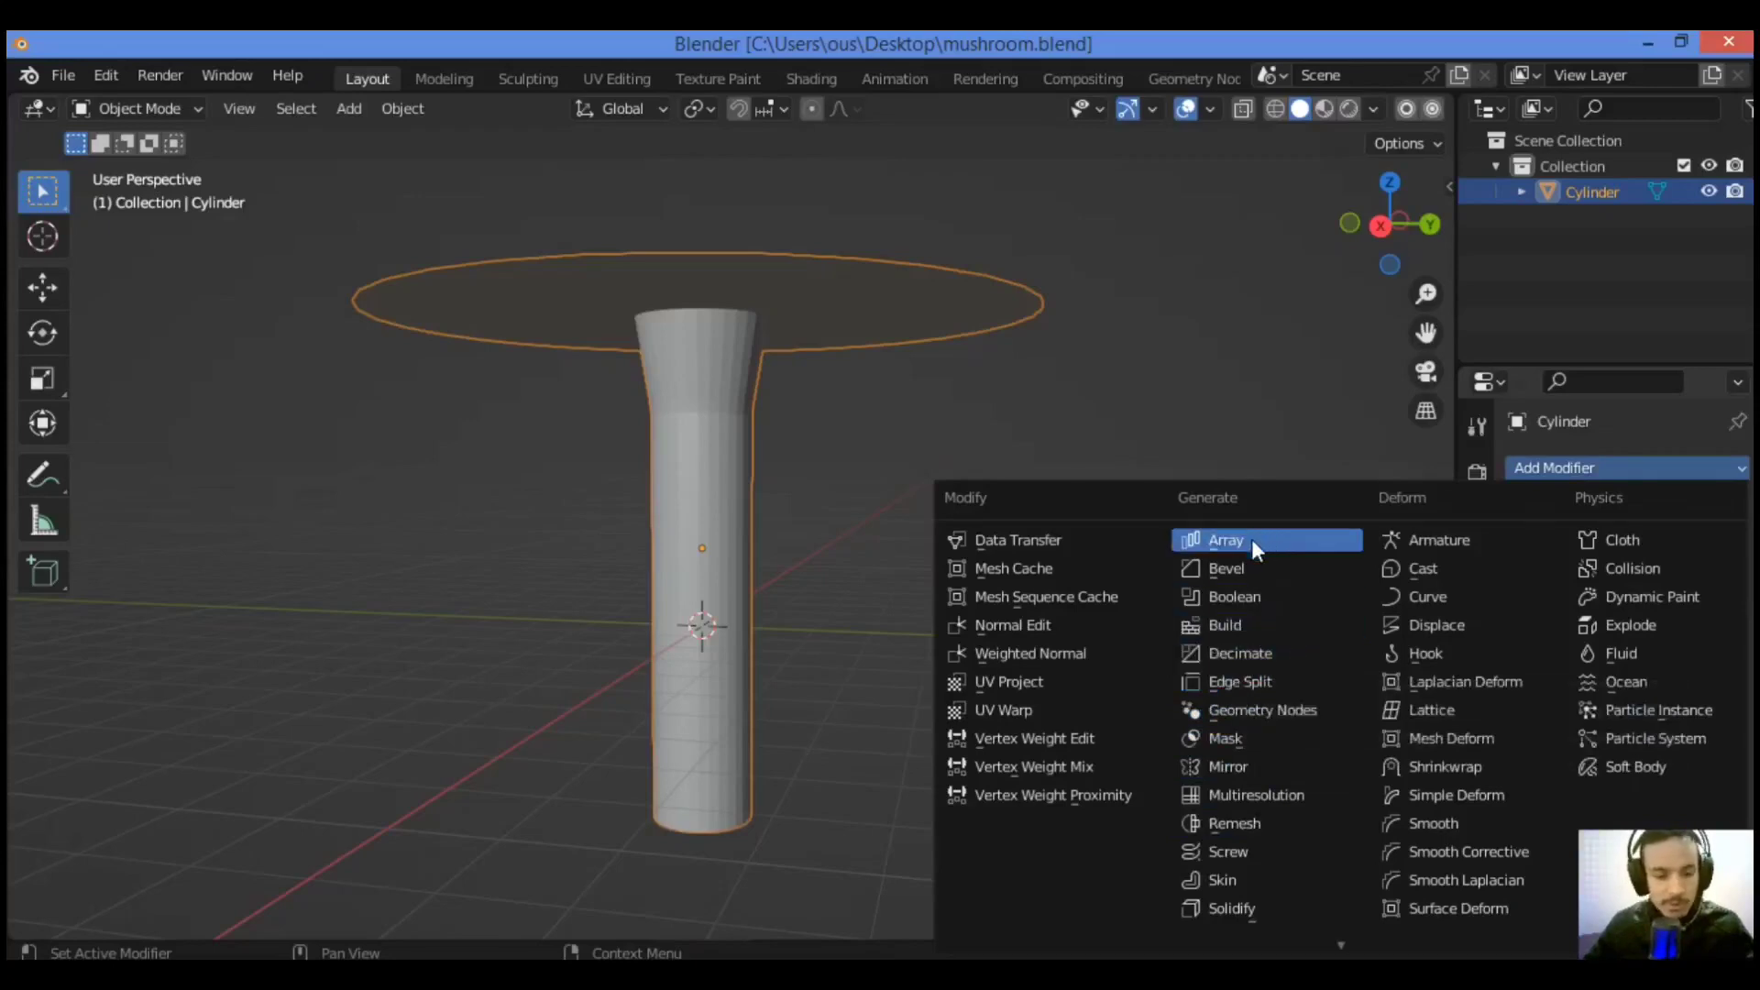
click(1273, 794)
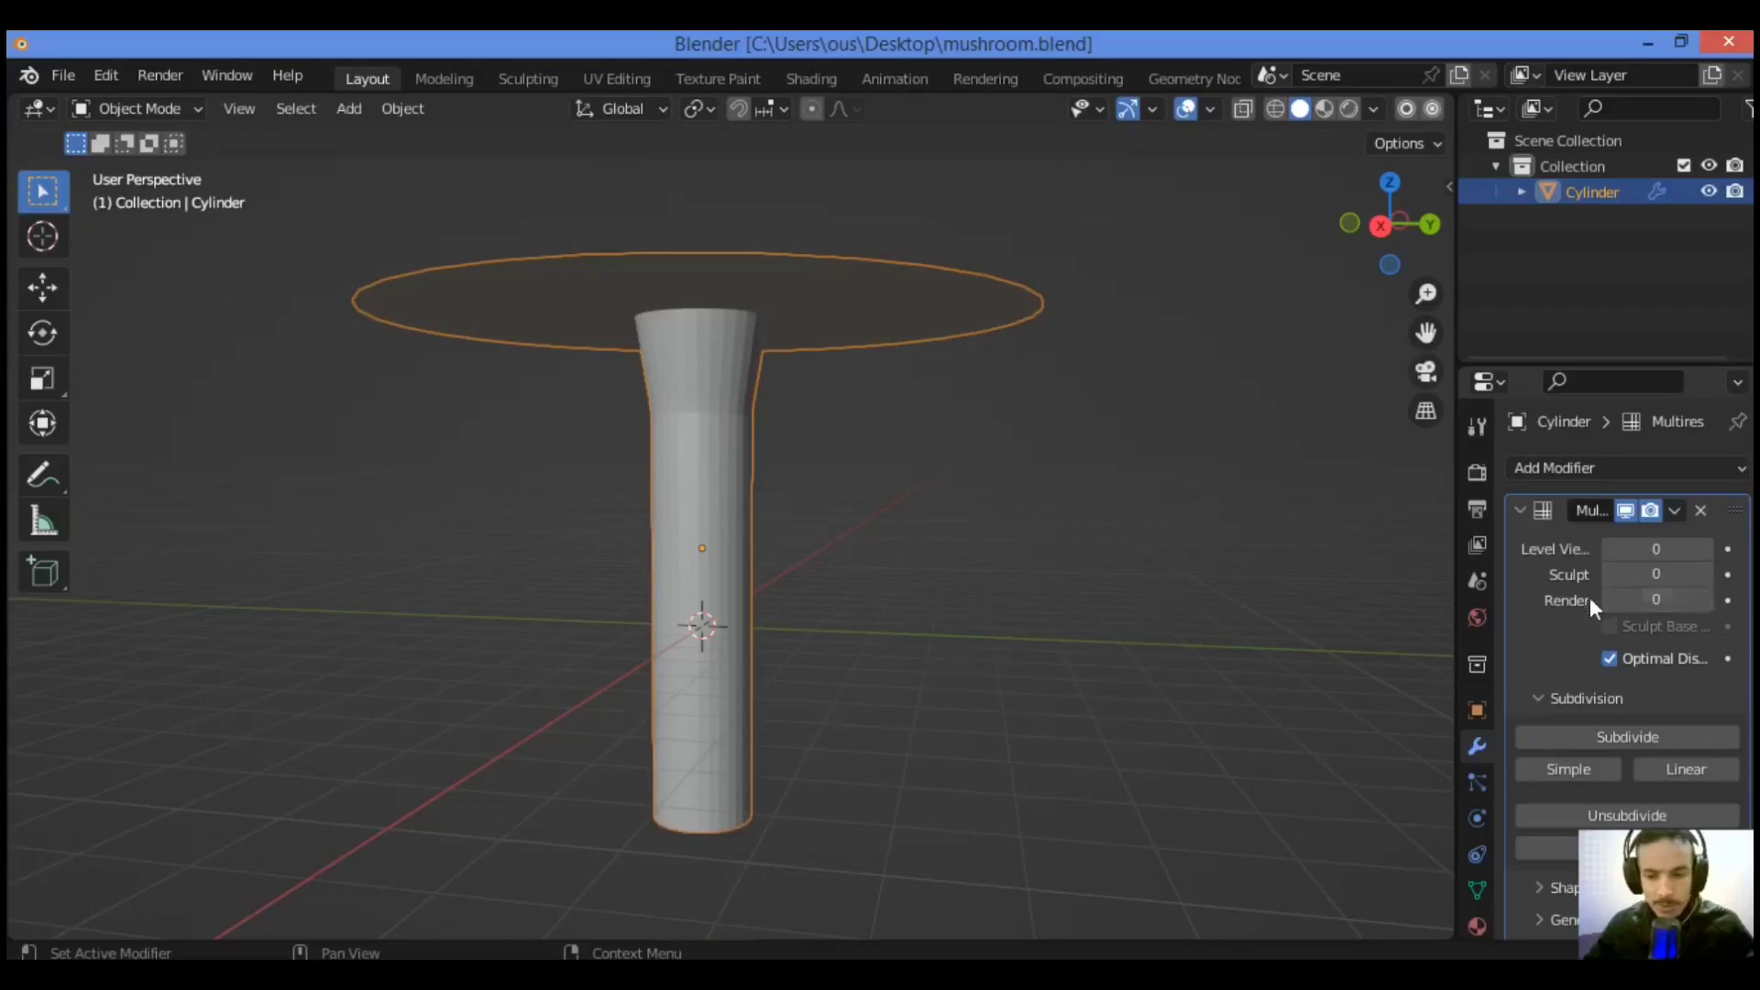
Step: Subdivide the mushroom with Simple subdivision up to multiresolution level 3
click(1665, 577)
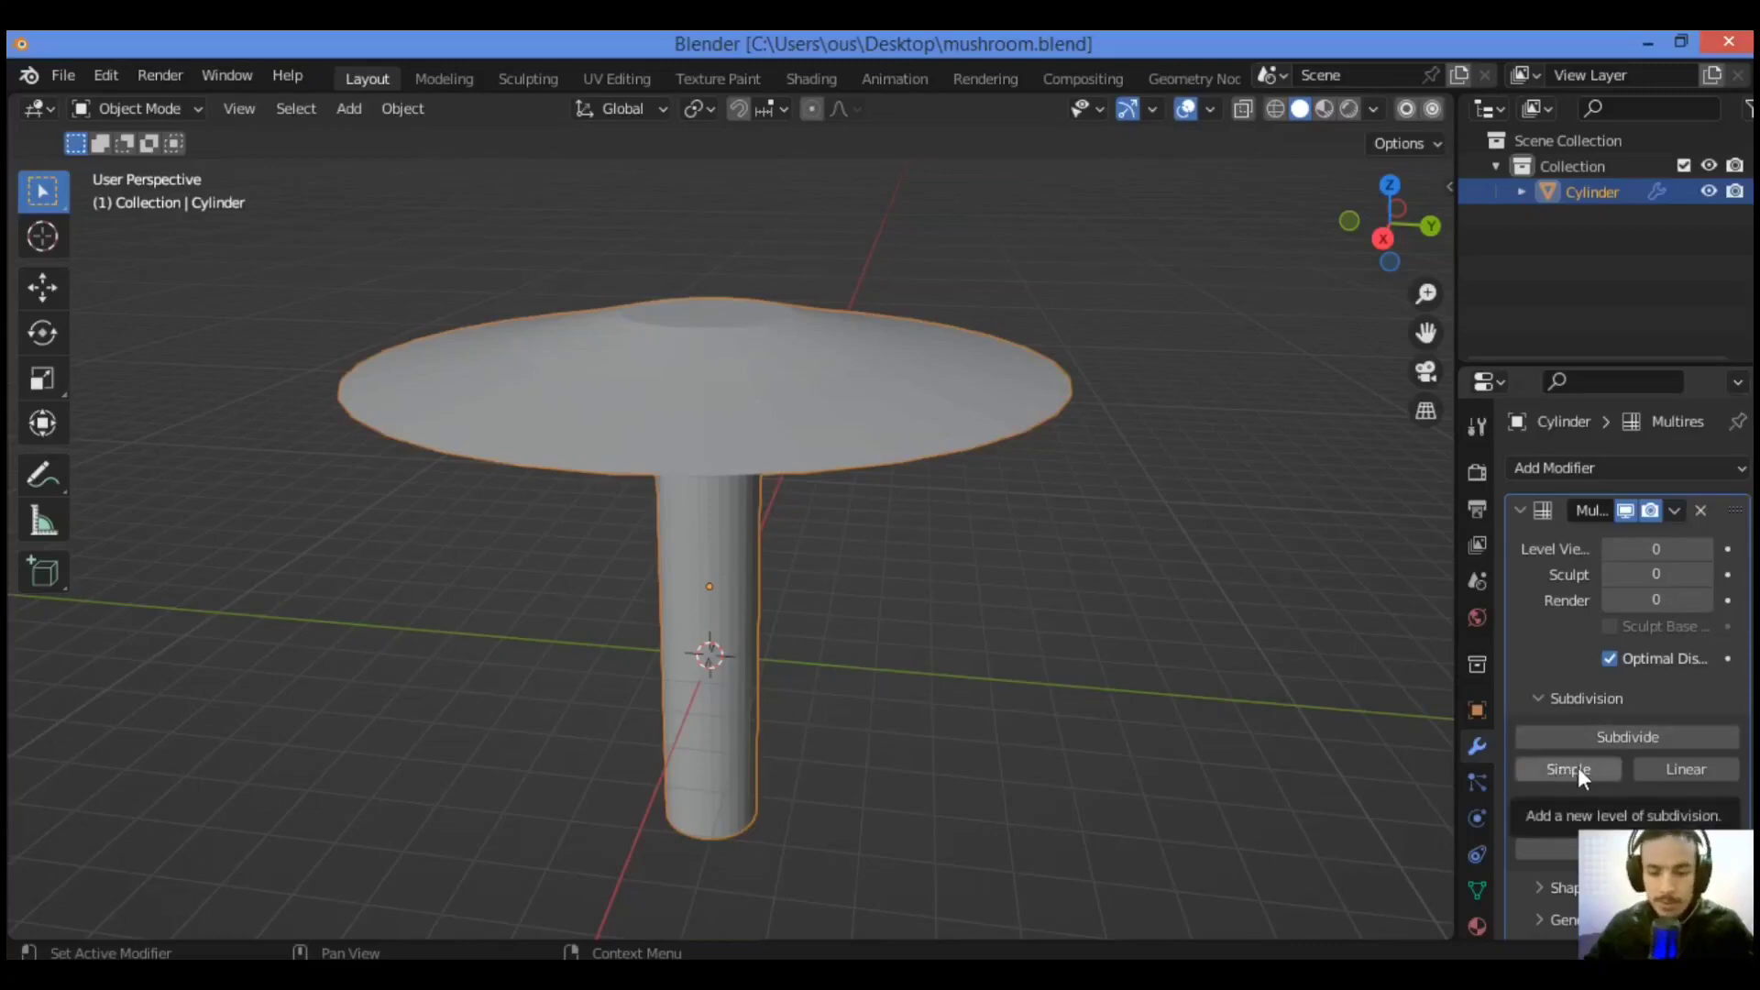
click(1571, 767)
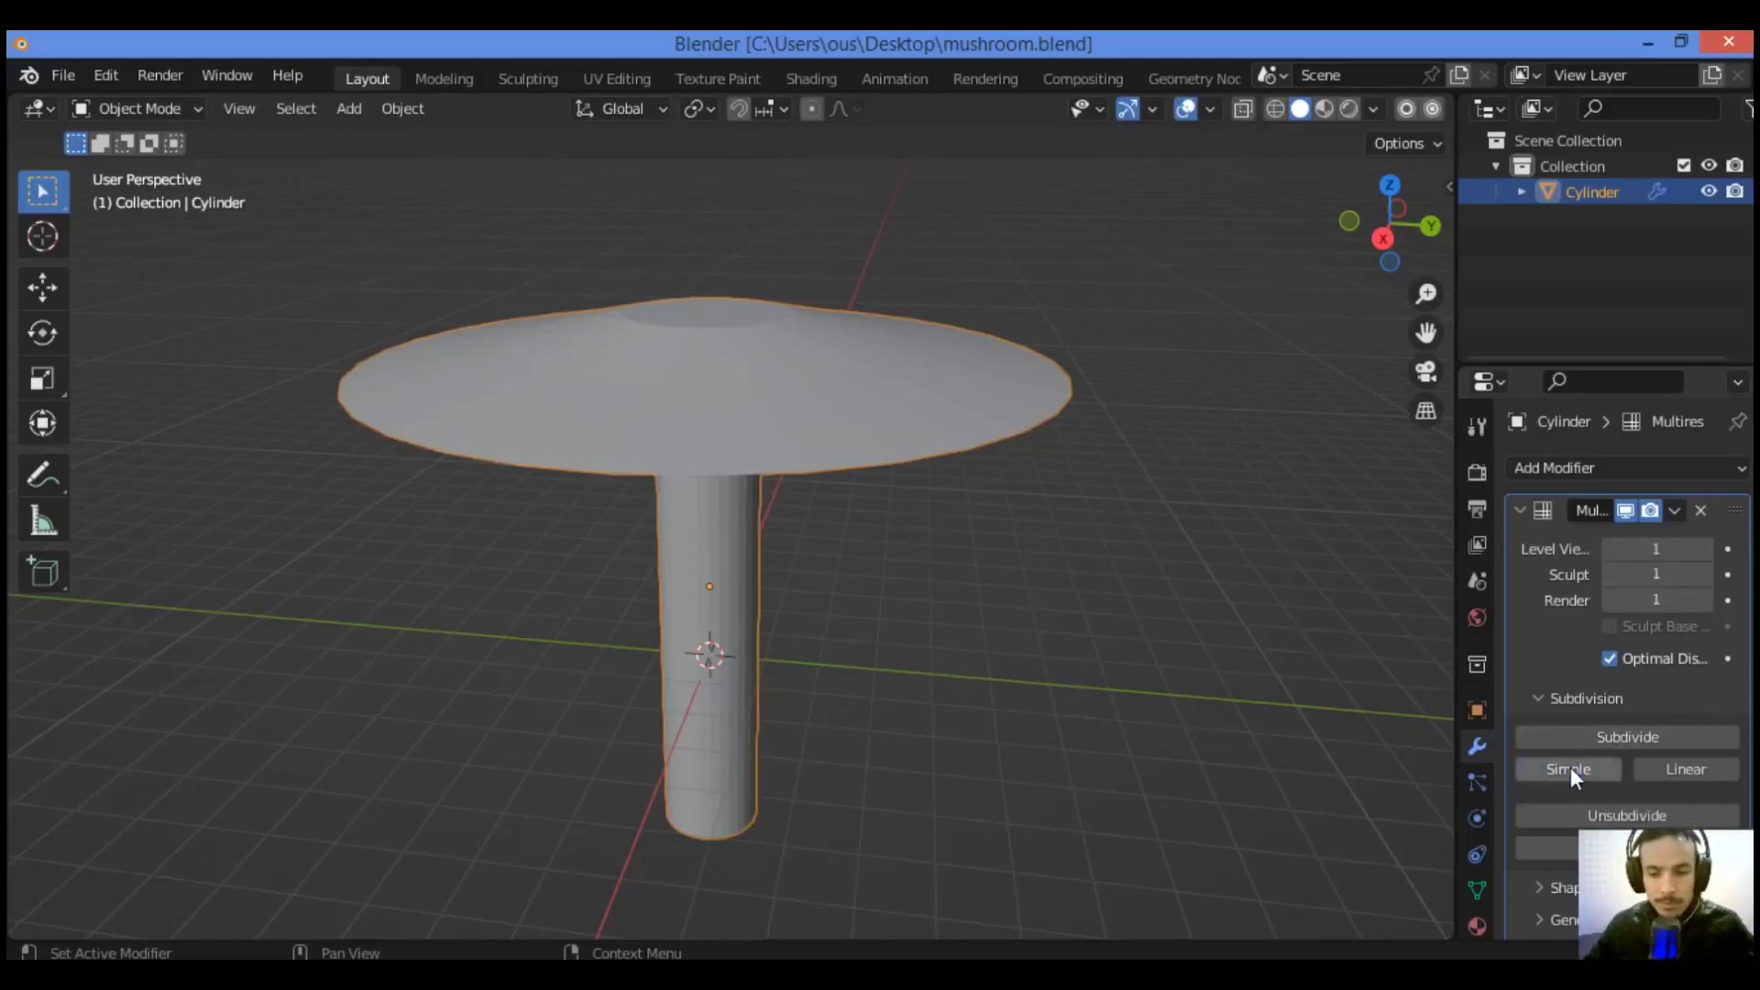
click(1570, 767)
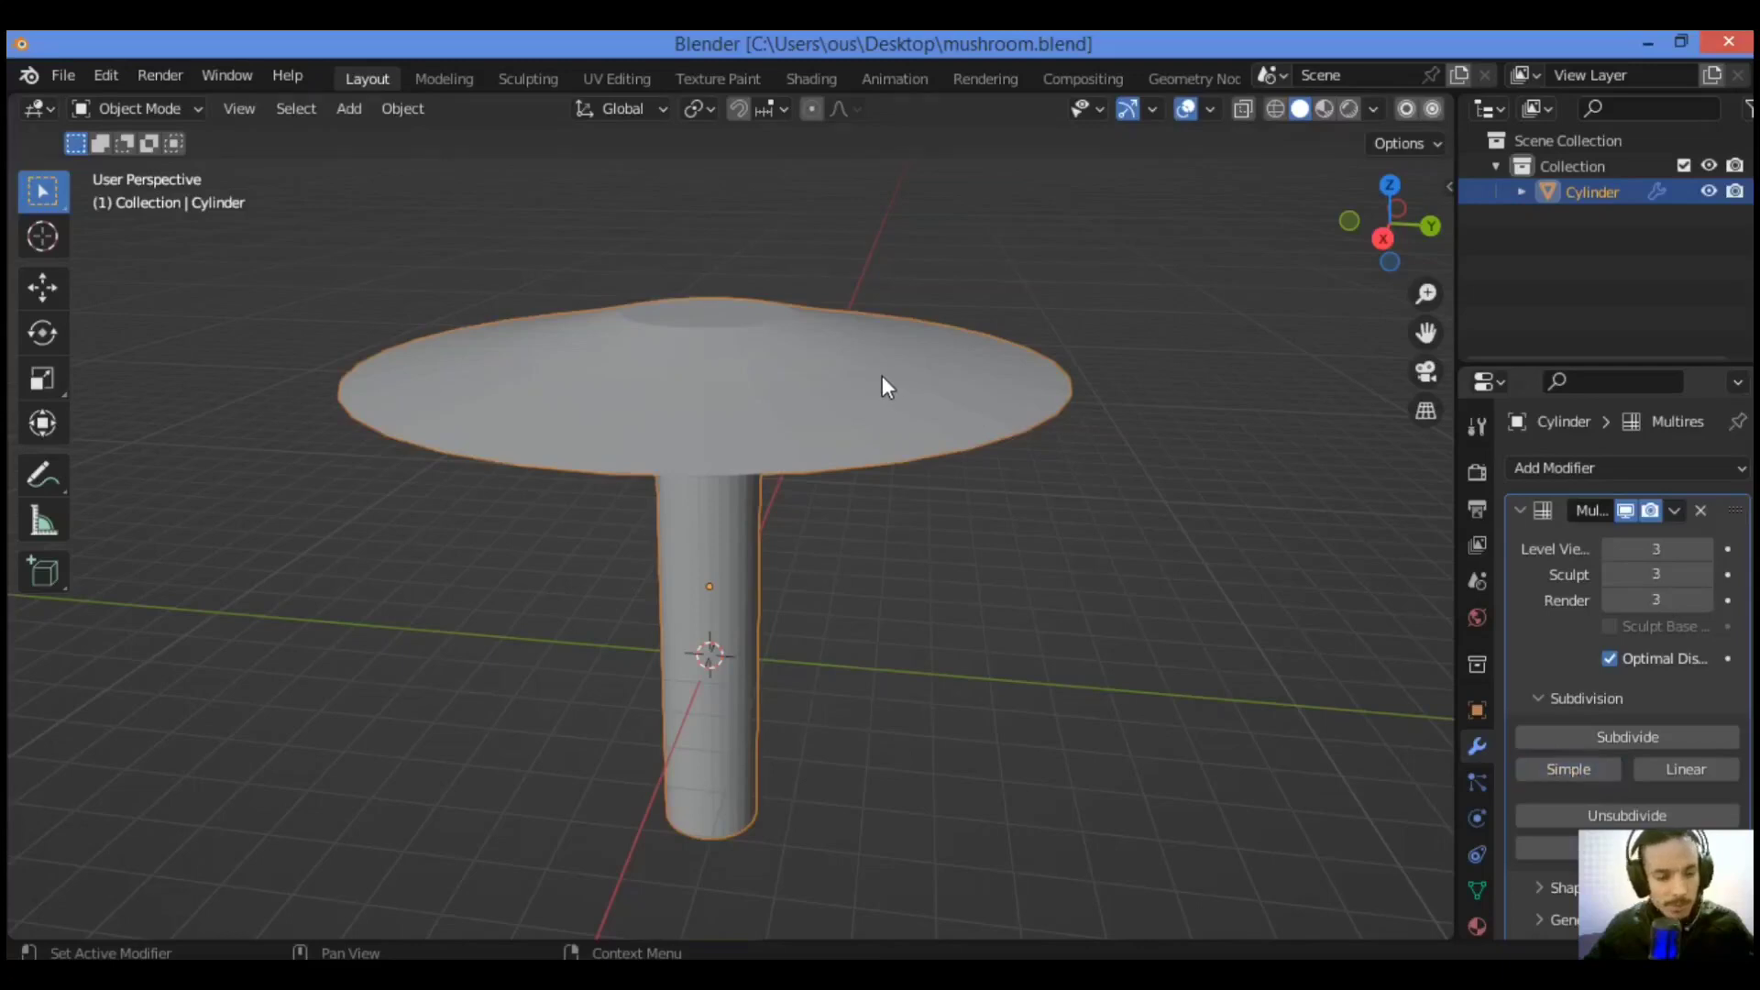
Step: Enable the Statistics overlay in the 3D viewport
middle_drag(880, 374, 1151, 438)
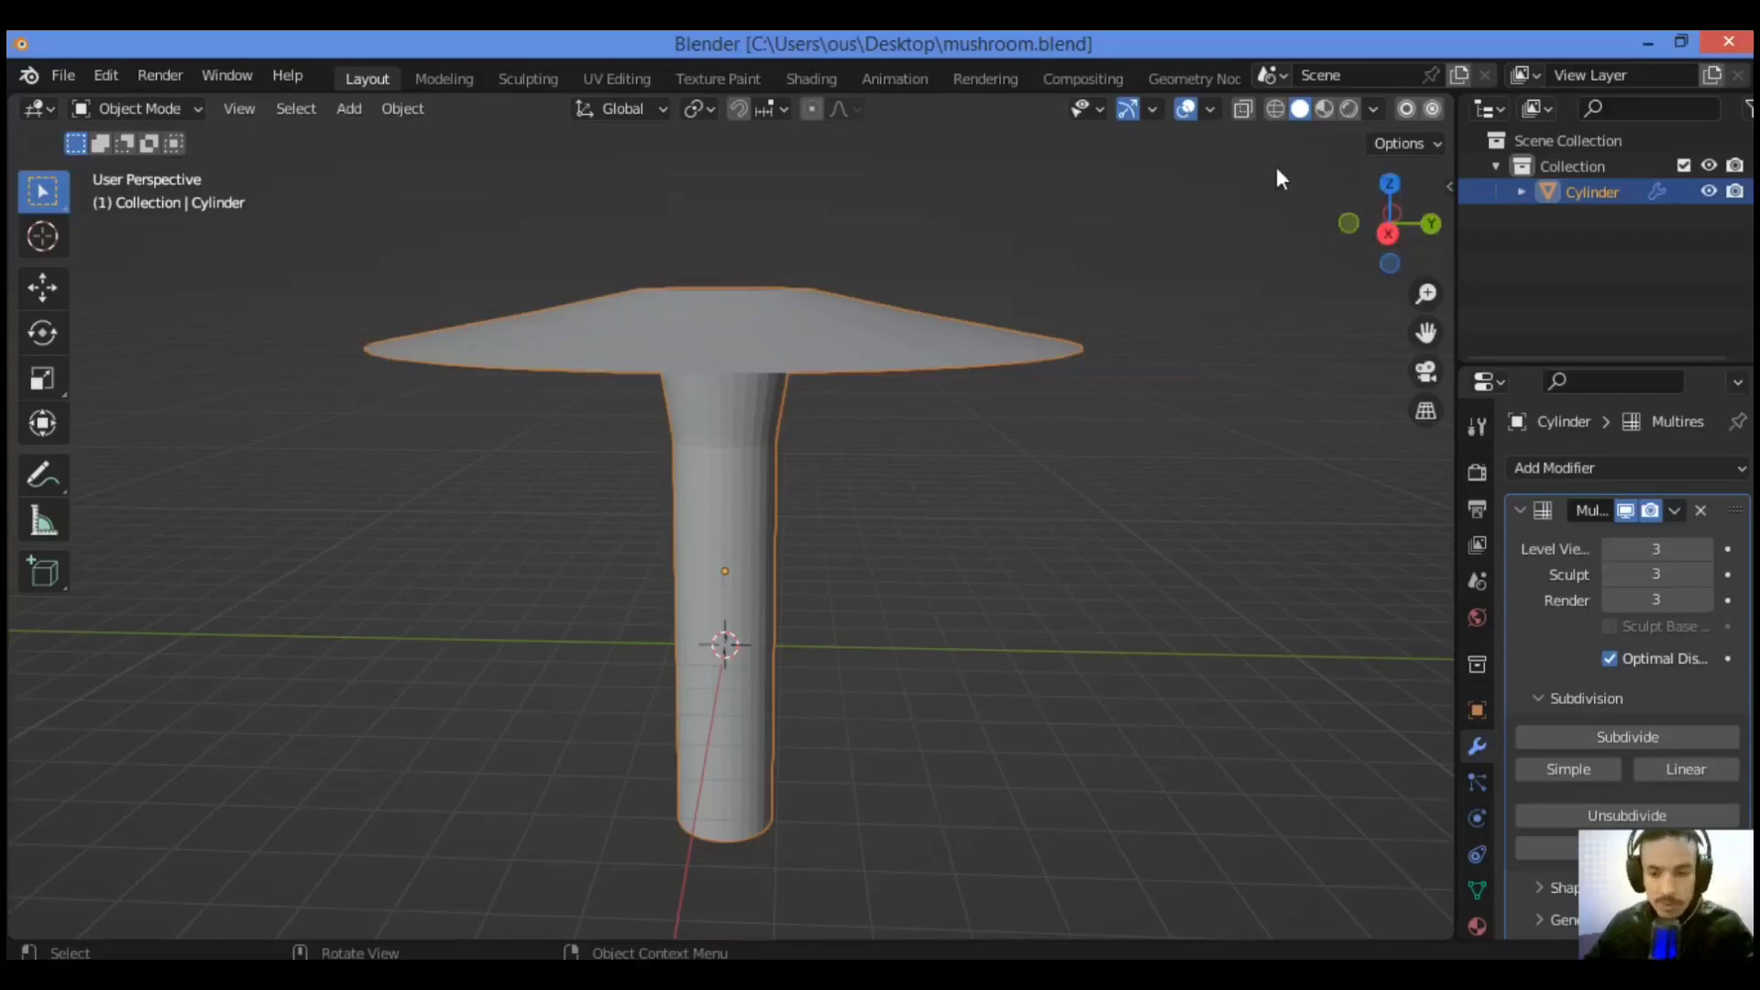
click(1206, 111)
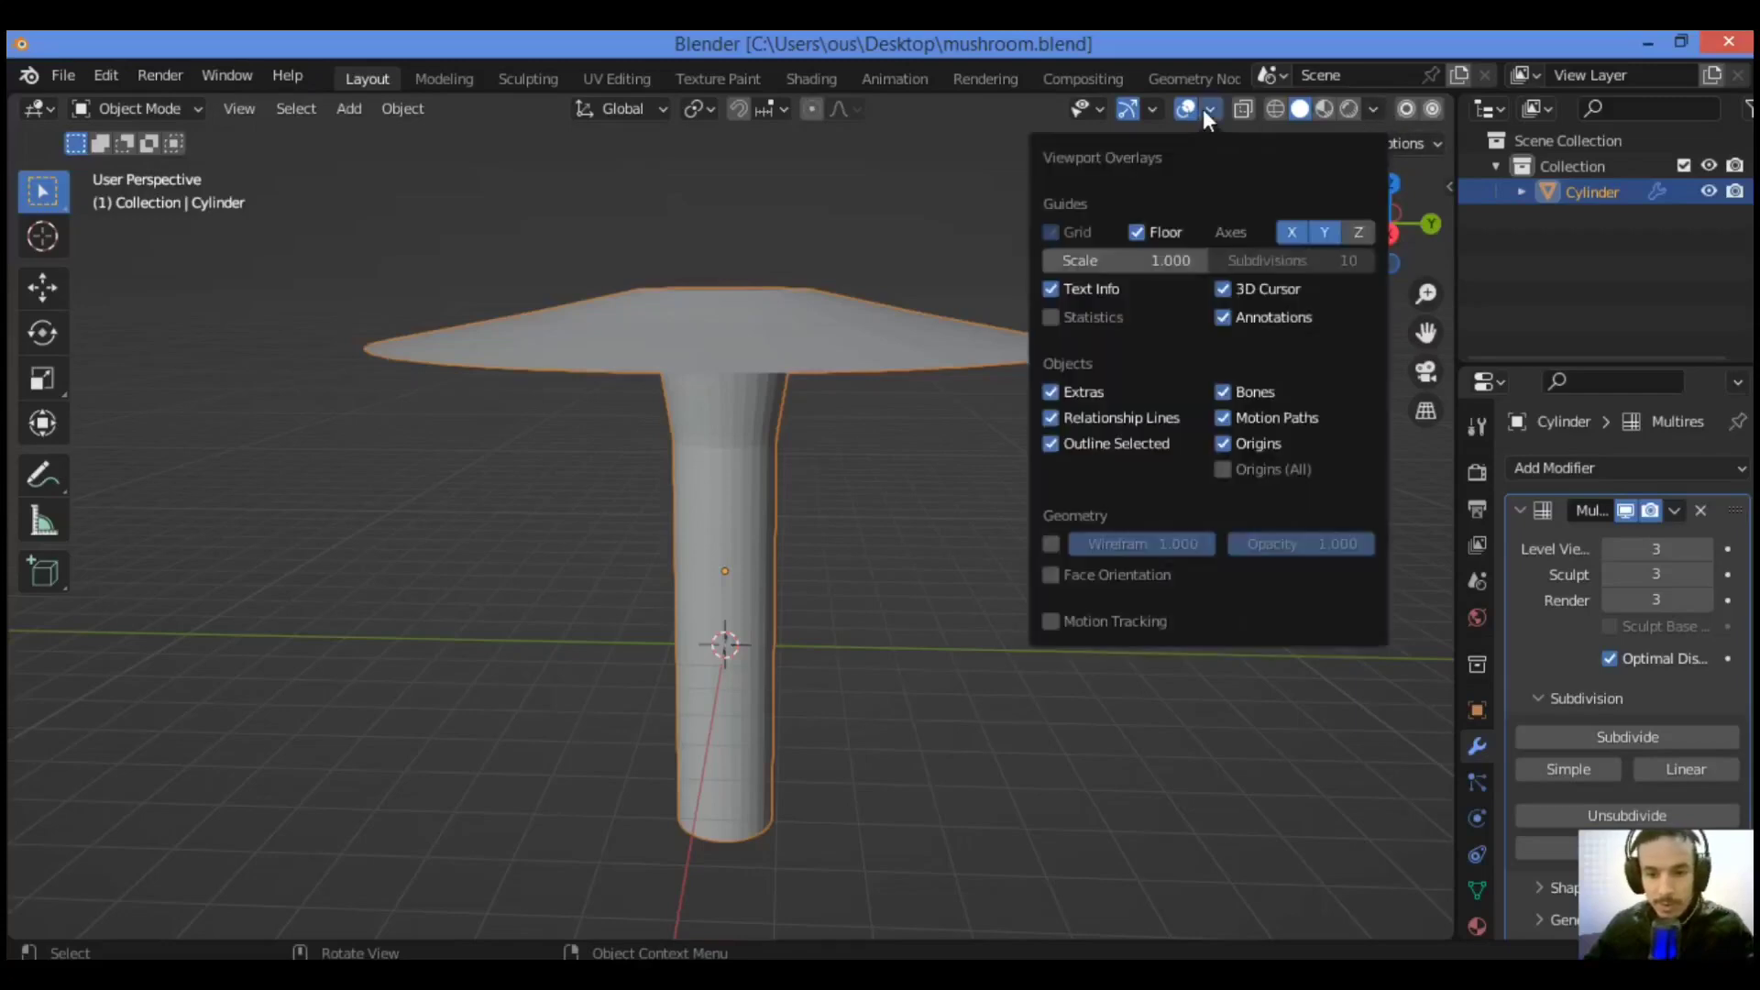
click(1051, 317)
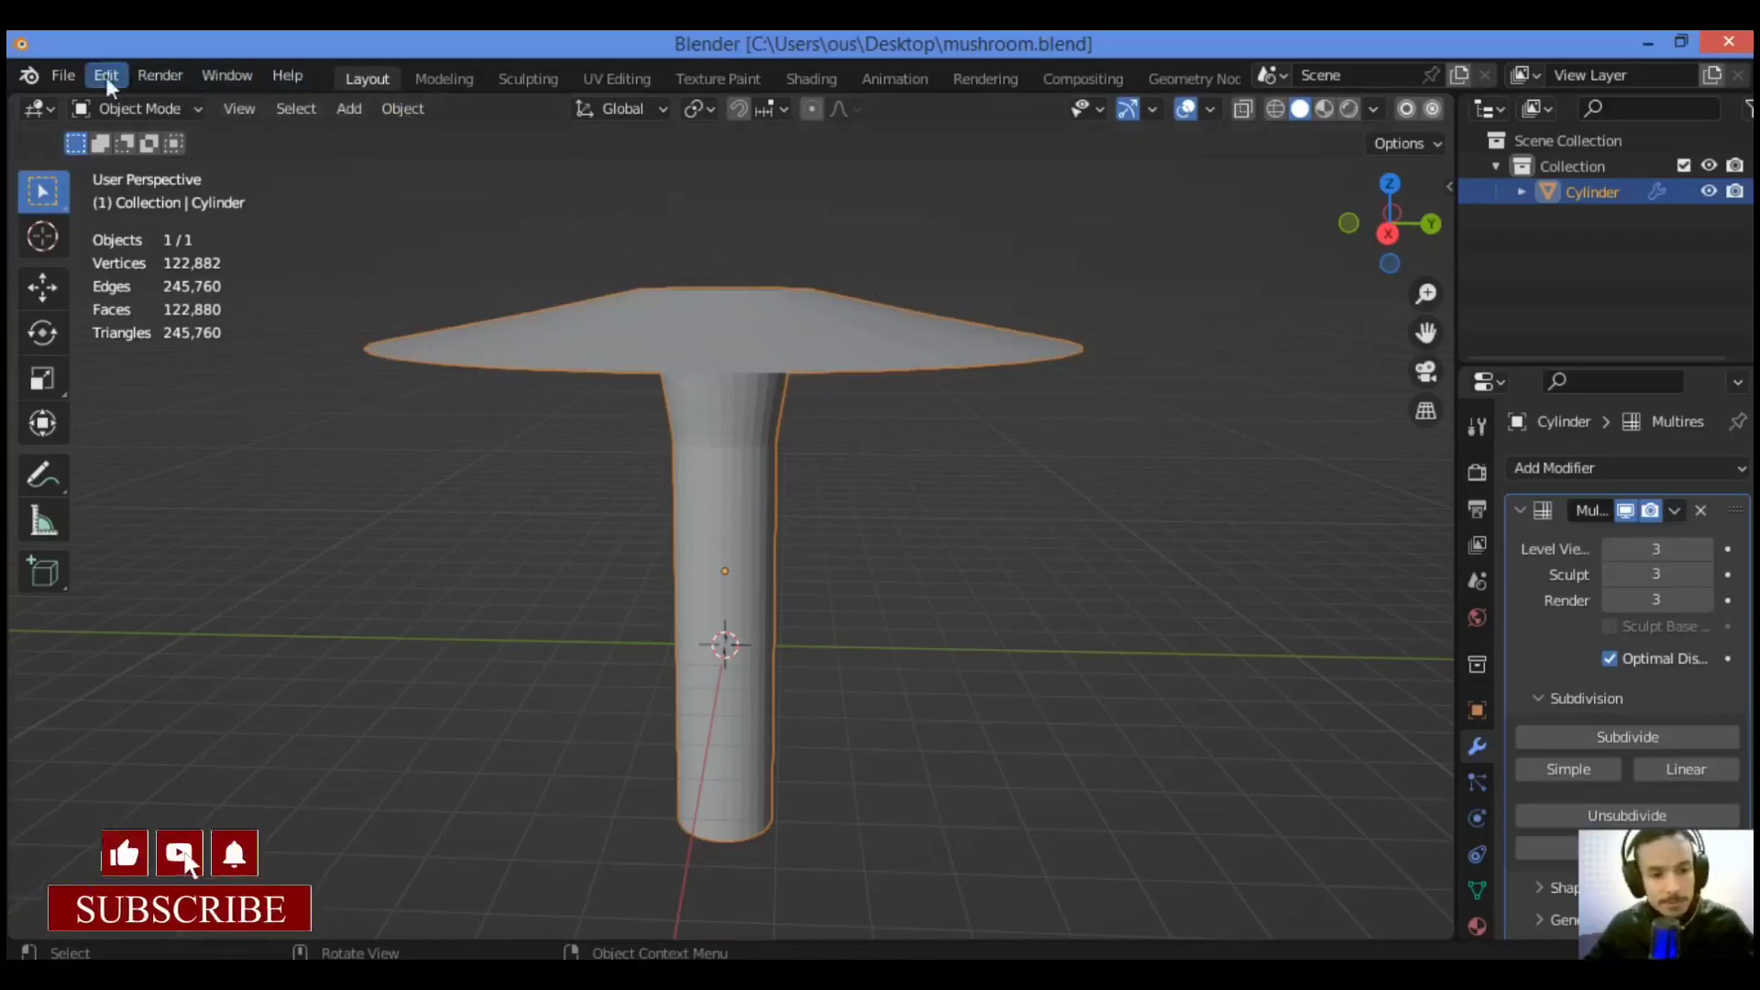
Step: Switch to the Sculpting workspace, frame the whole mushroom and disable Fast Navigate
click(524, 79)
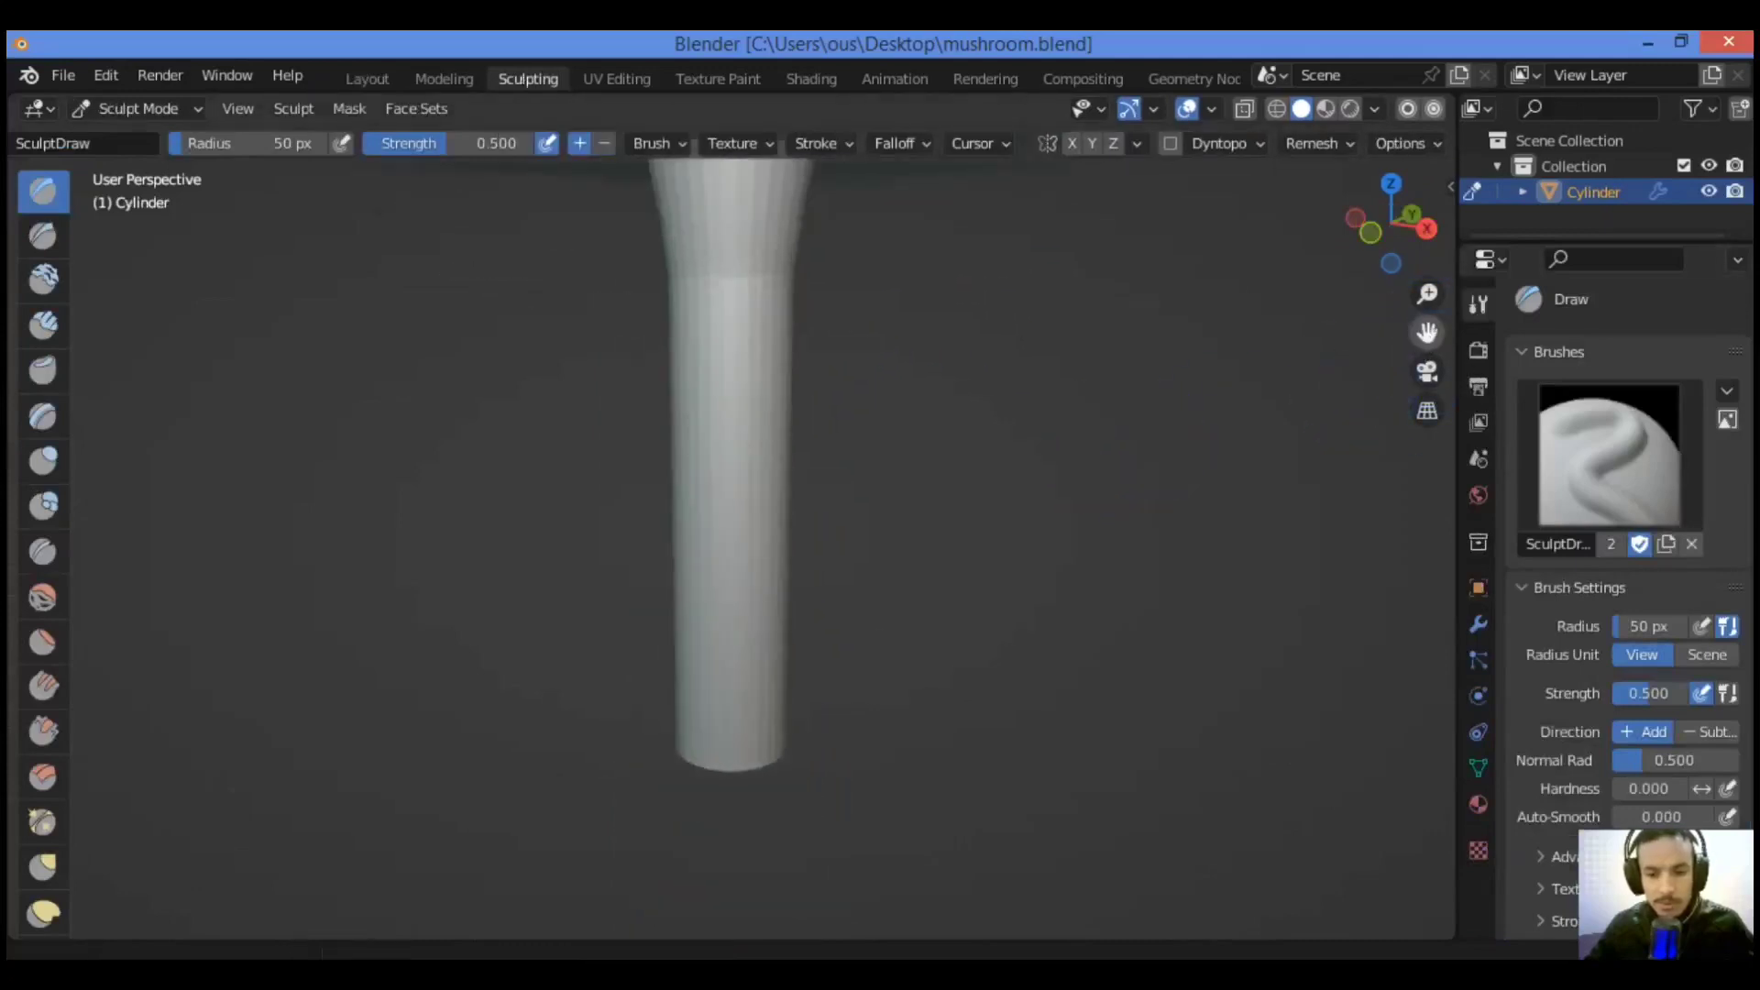
drag(1427, 332, 1420, 563)
mouse_move(1391, 222)
mouse_down()
mouse_move(1391, 133)
mouse_move(1390, 247)
mouse_move(1391, 224)
mouse_up()
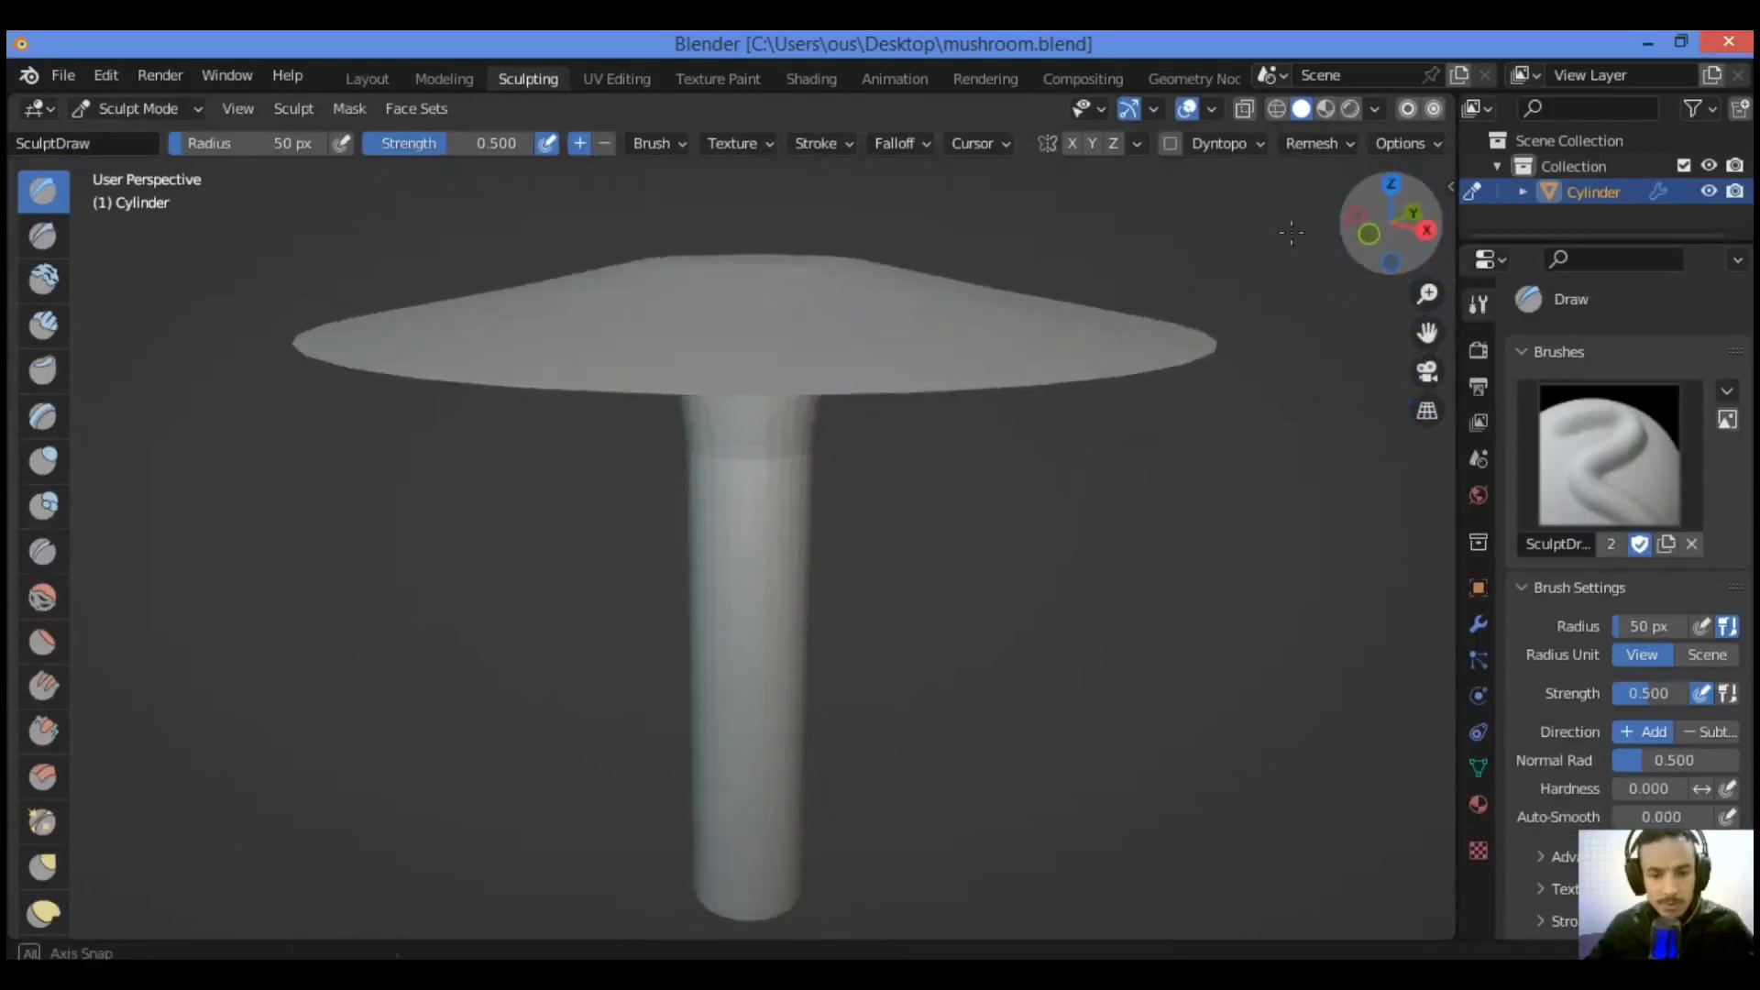
click(1434, 148)
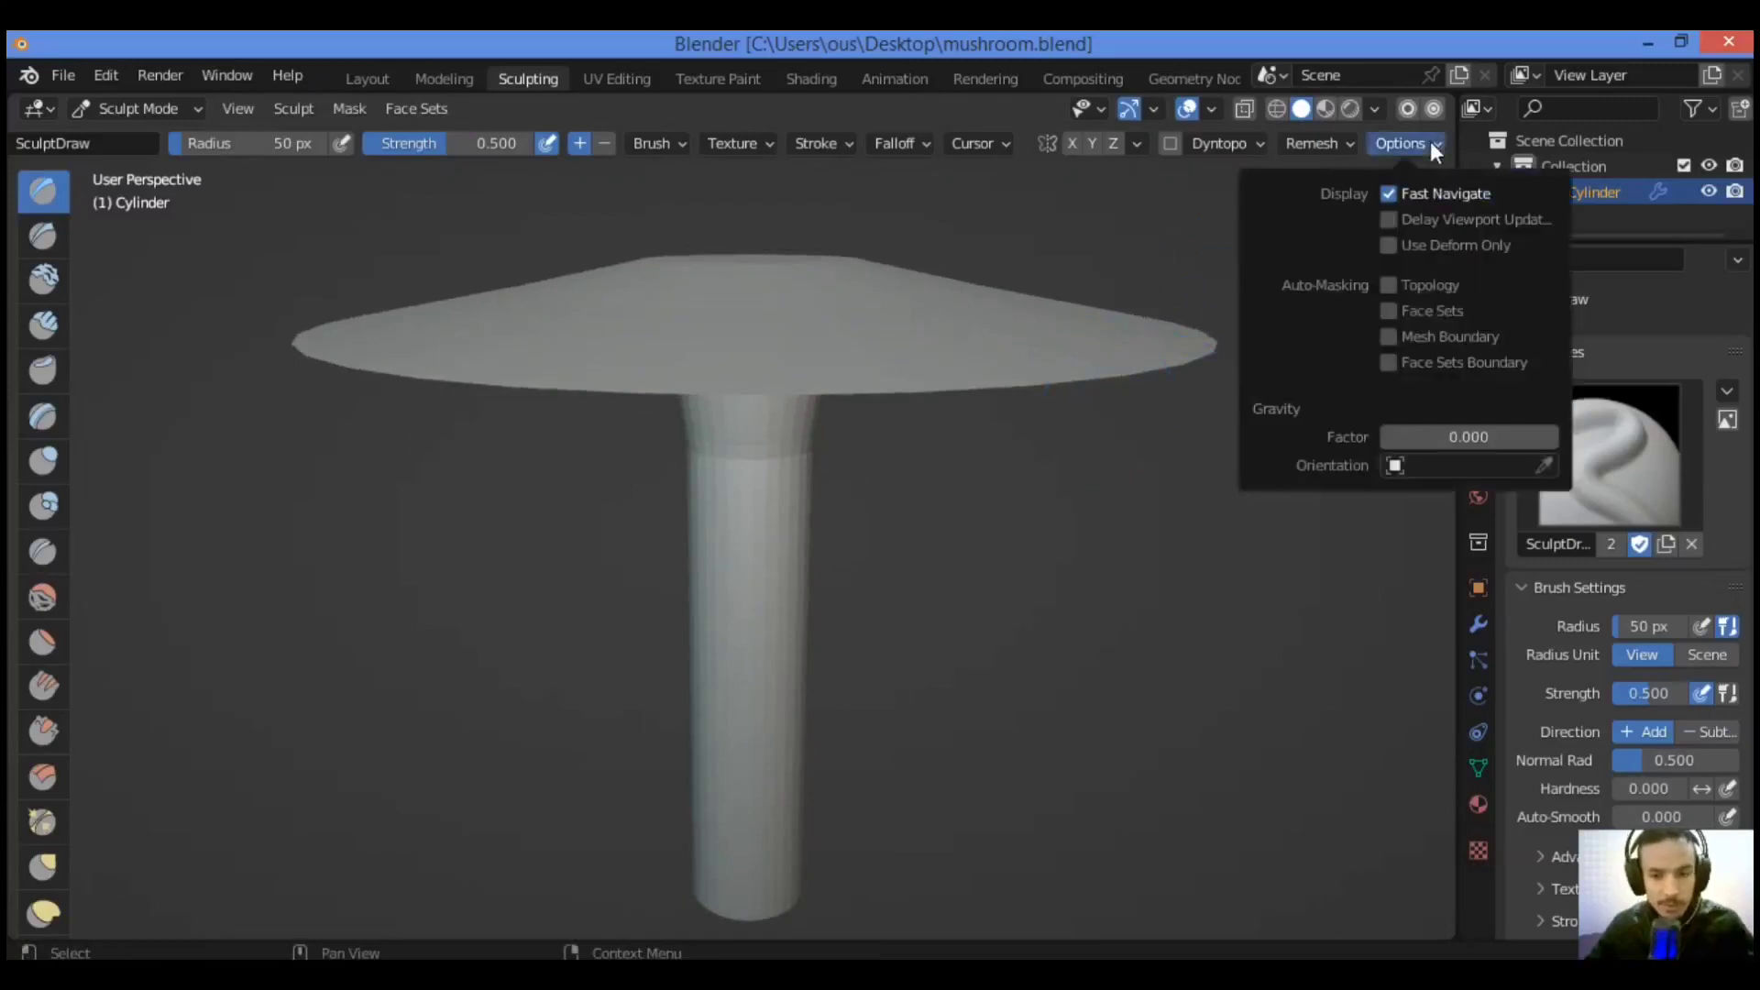
click(1387, 196)
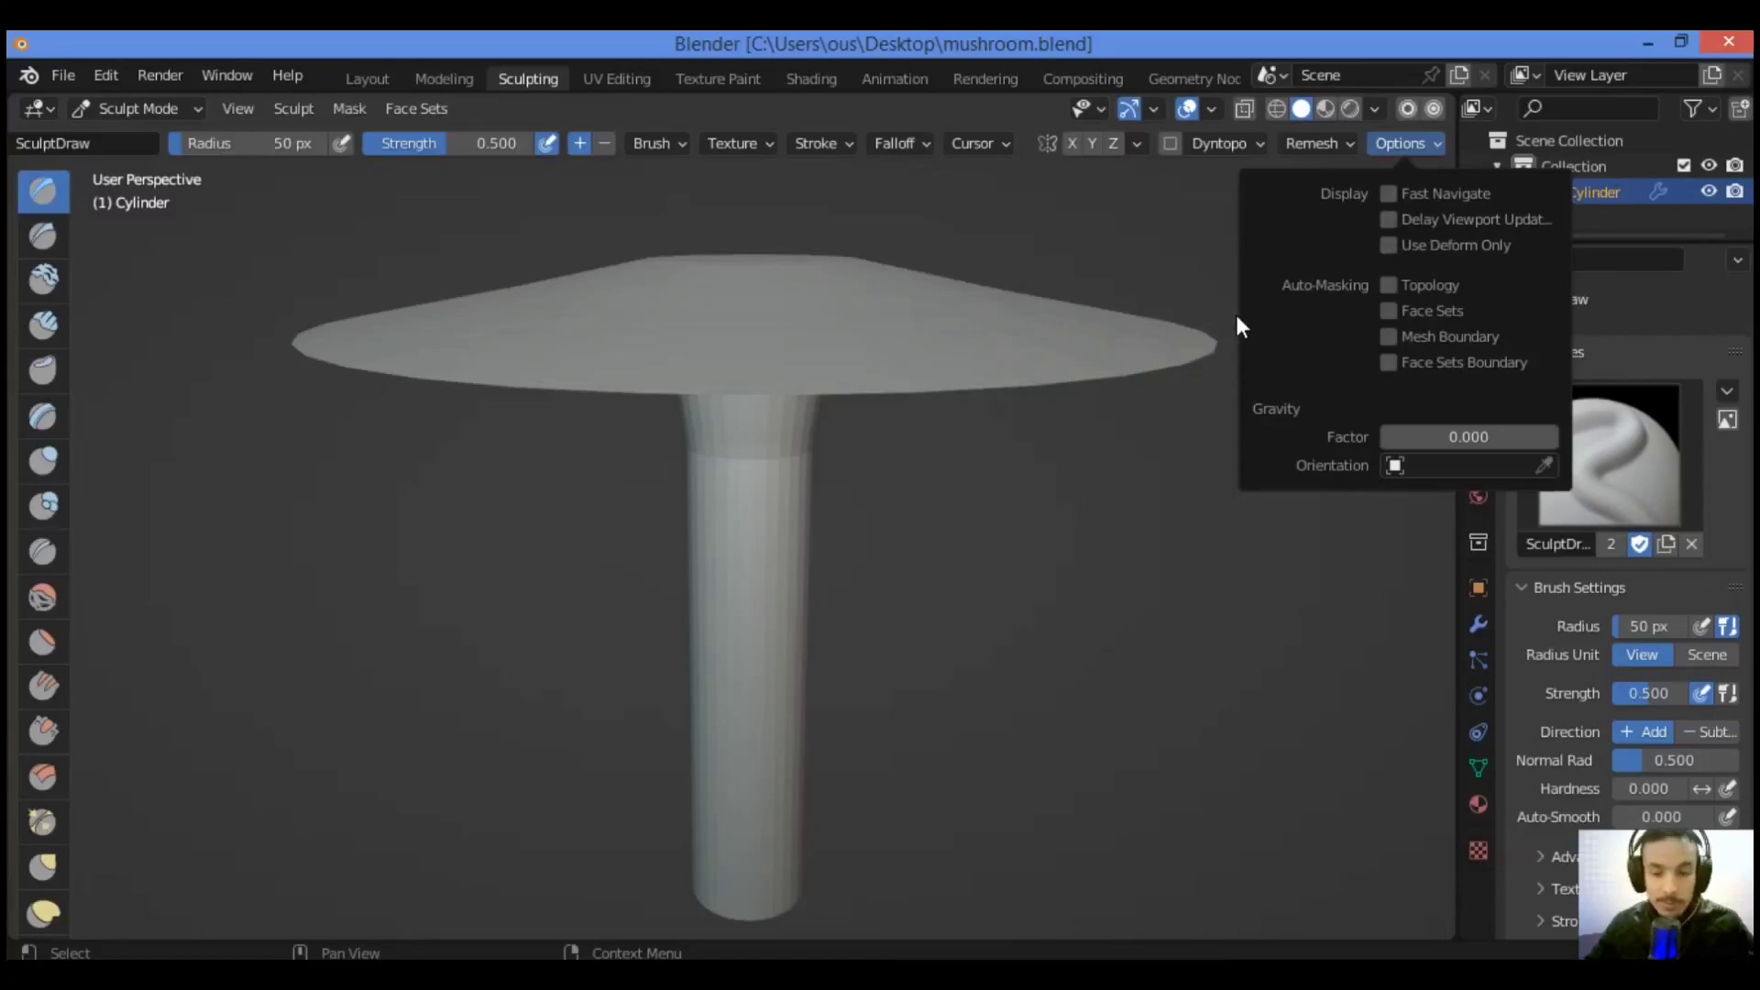
Step: Widen the list of sculpting brushes so that each brush shows its name
mouse_move(1426, 226)
mouse_down()
mouse_move(1338, 261)
mouse_move(1322, 236)
mouse_move(1411, 151)
mouse_move(1407, 295)
mouse_move(1411, 240)
mouse_up()
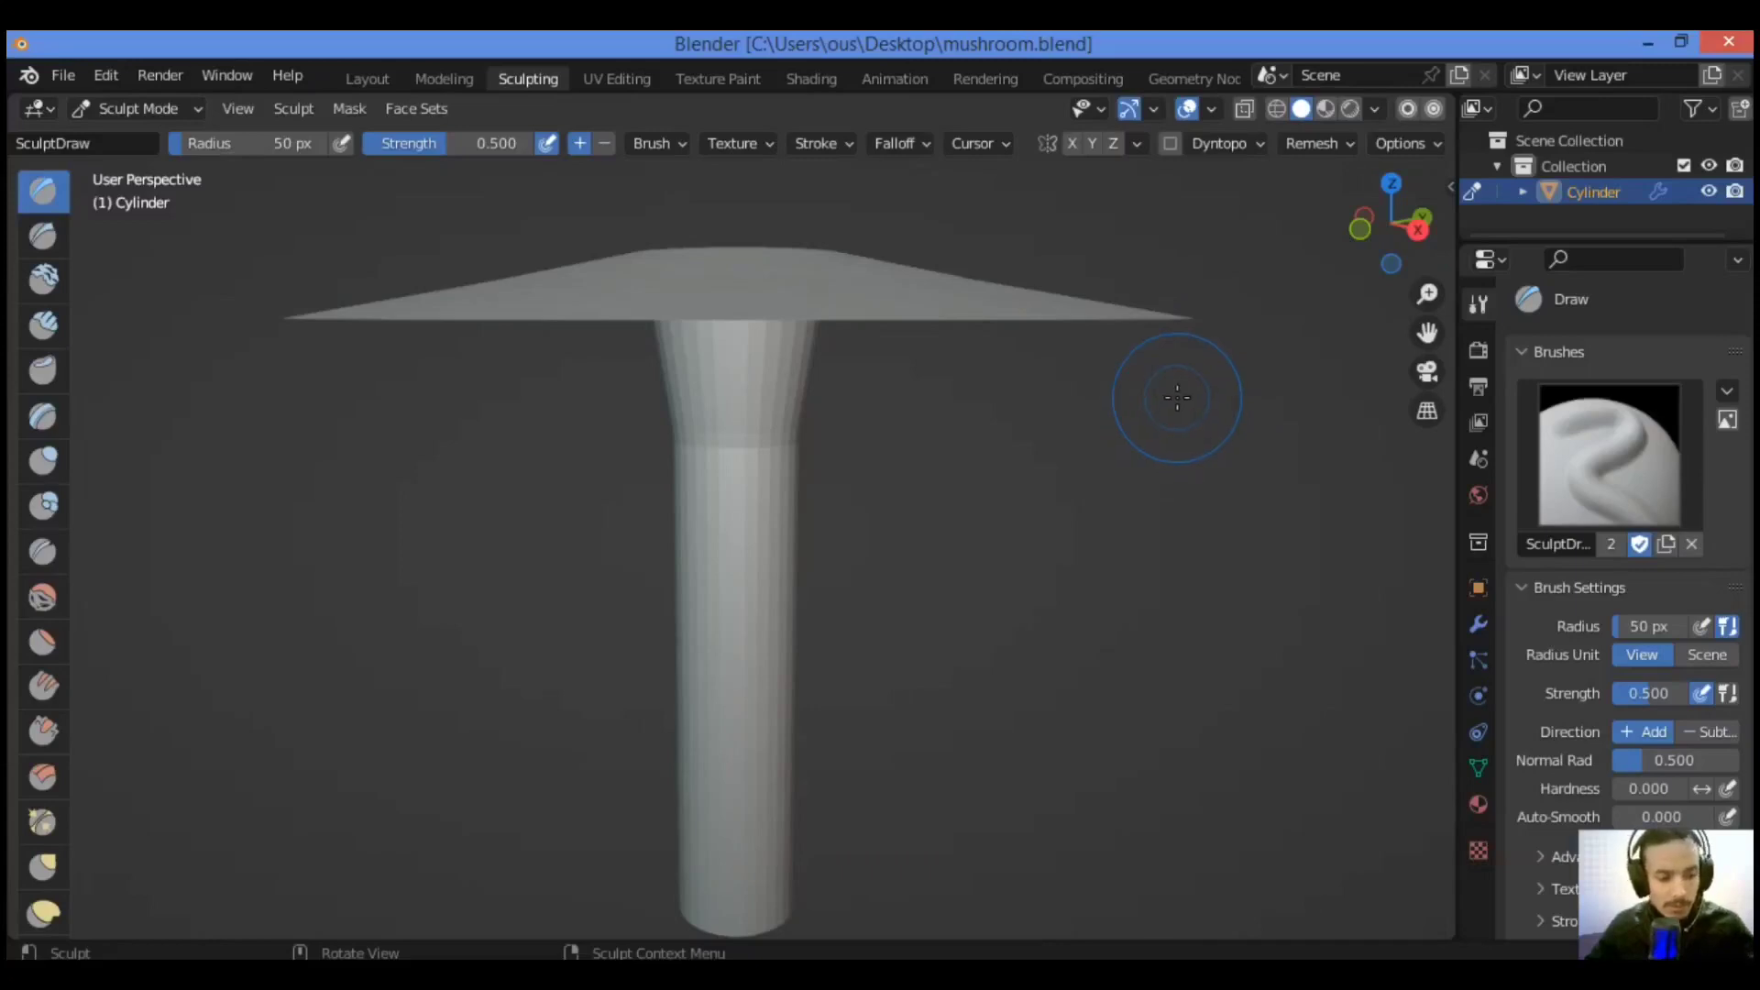
mouse_move(1398, 249)
mouse_down()
mouse_move(1398, 209)
mouse_move(1398, 251)
mouse_up()
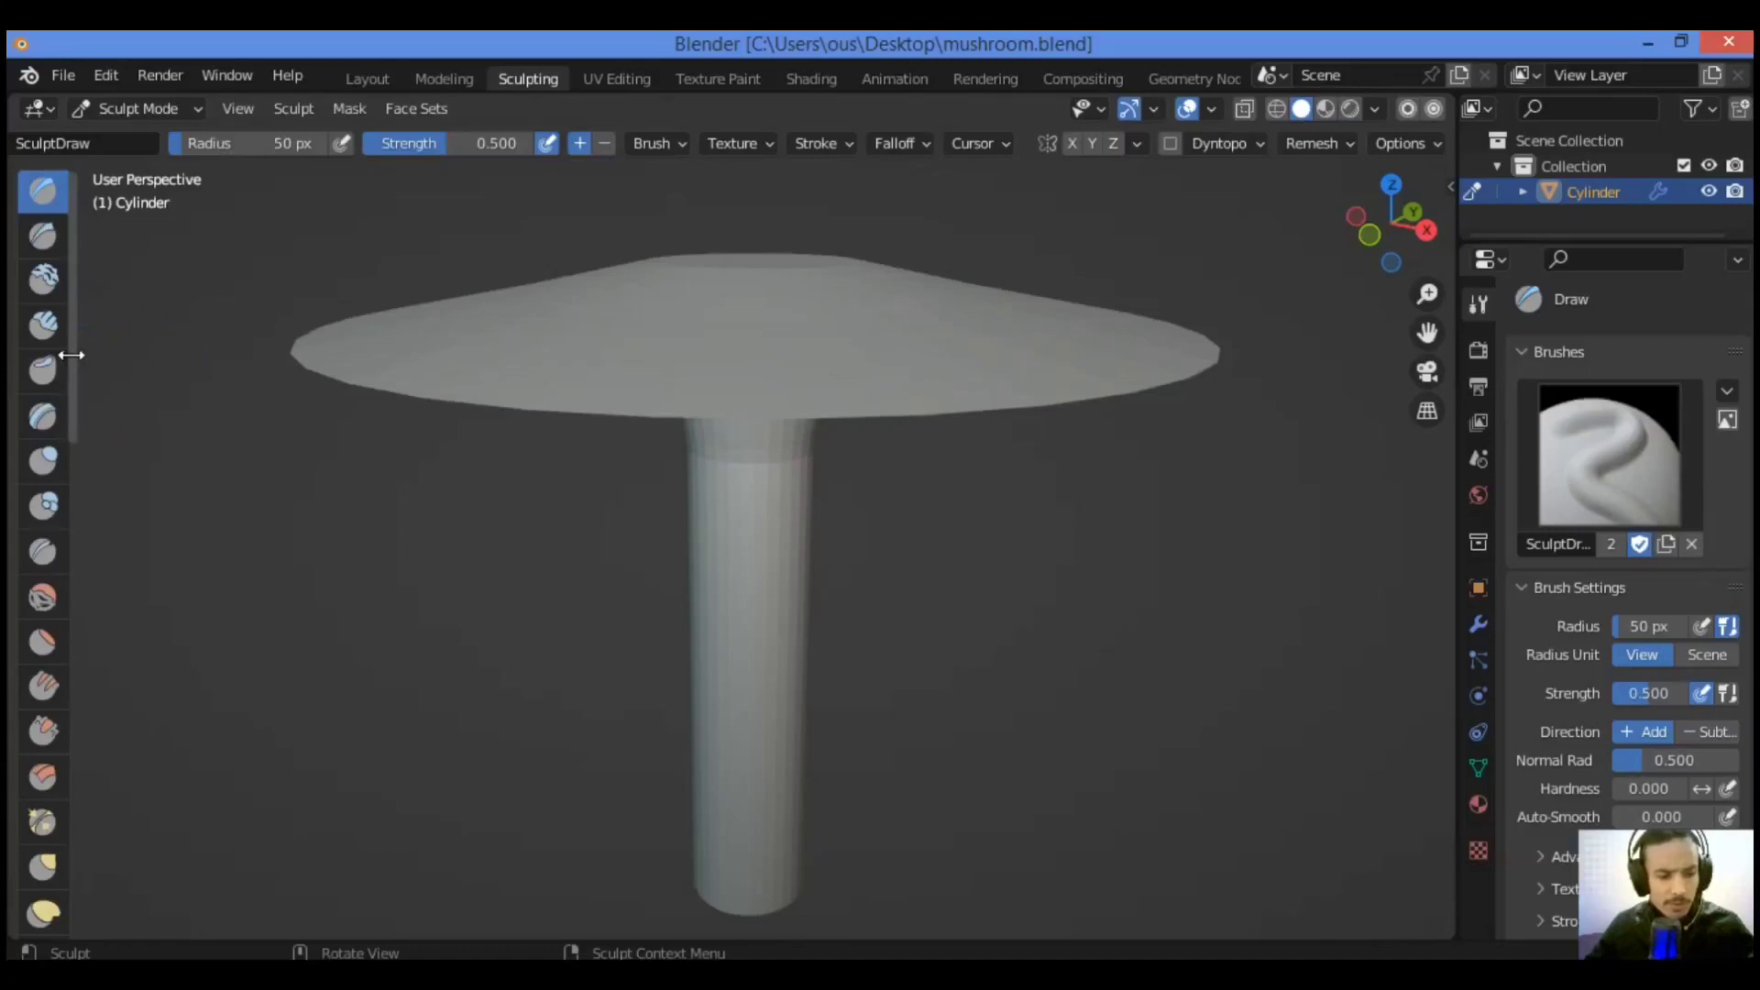
drag(71, 355, 203, 355)
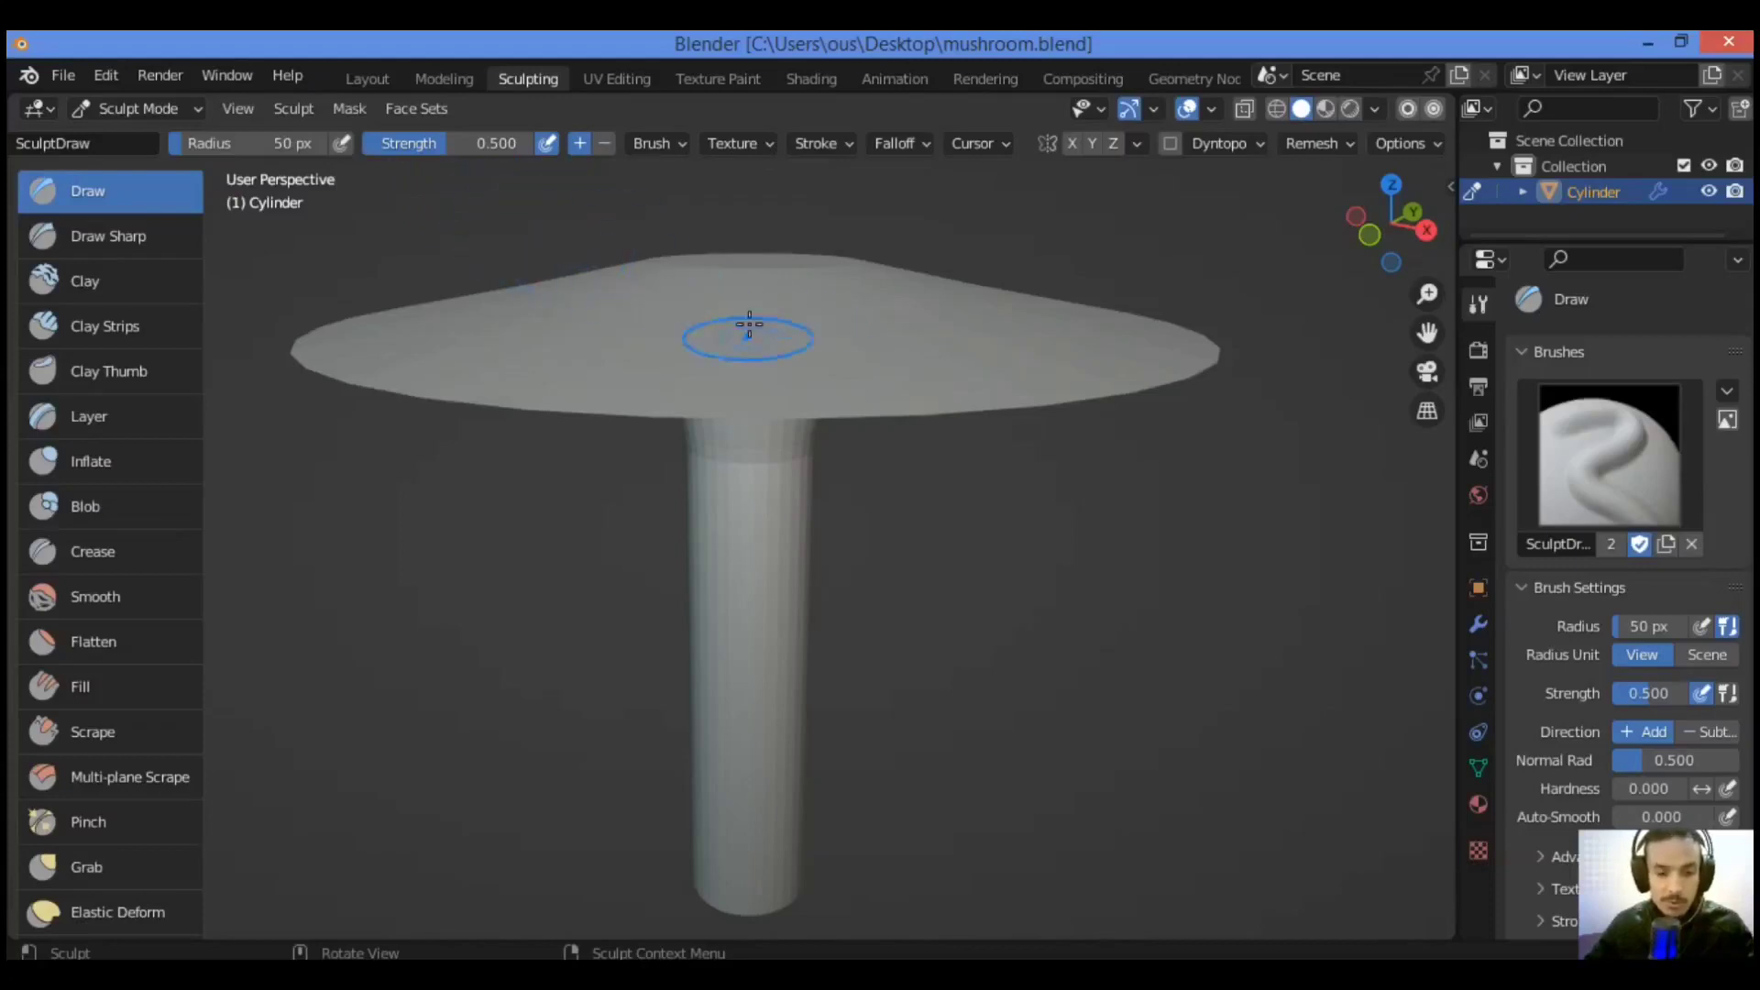
Step: Set the Draw brush's strength to 0.670 and its radius to 236 px
mouse_move(1392, 222)
mouse_down()
mouse_move(1392, 197)
mouse_move(1392, 260)
mouse_up()
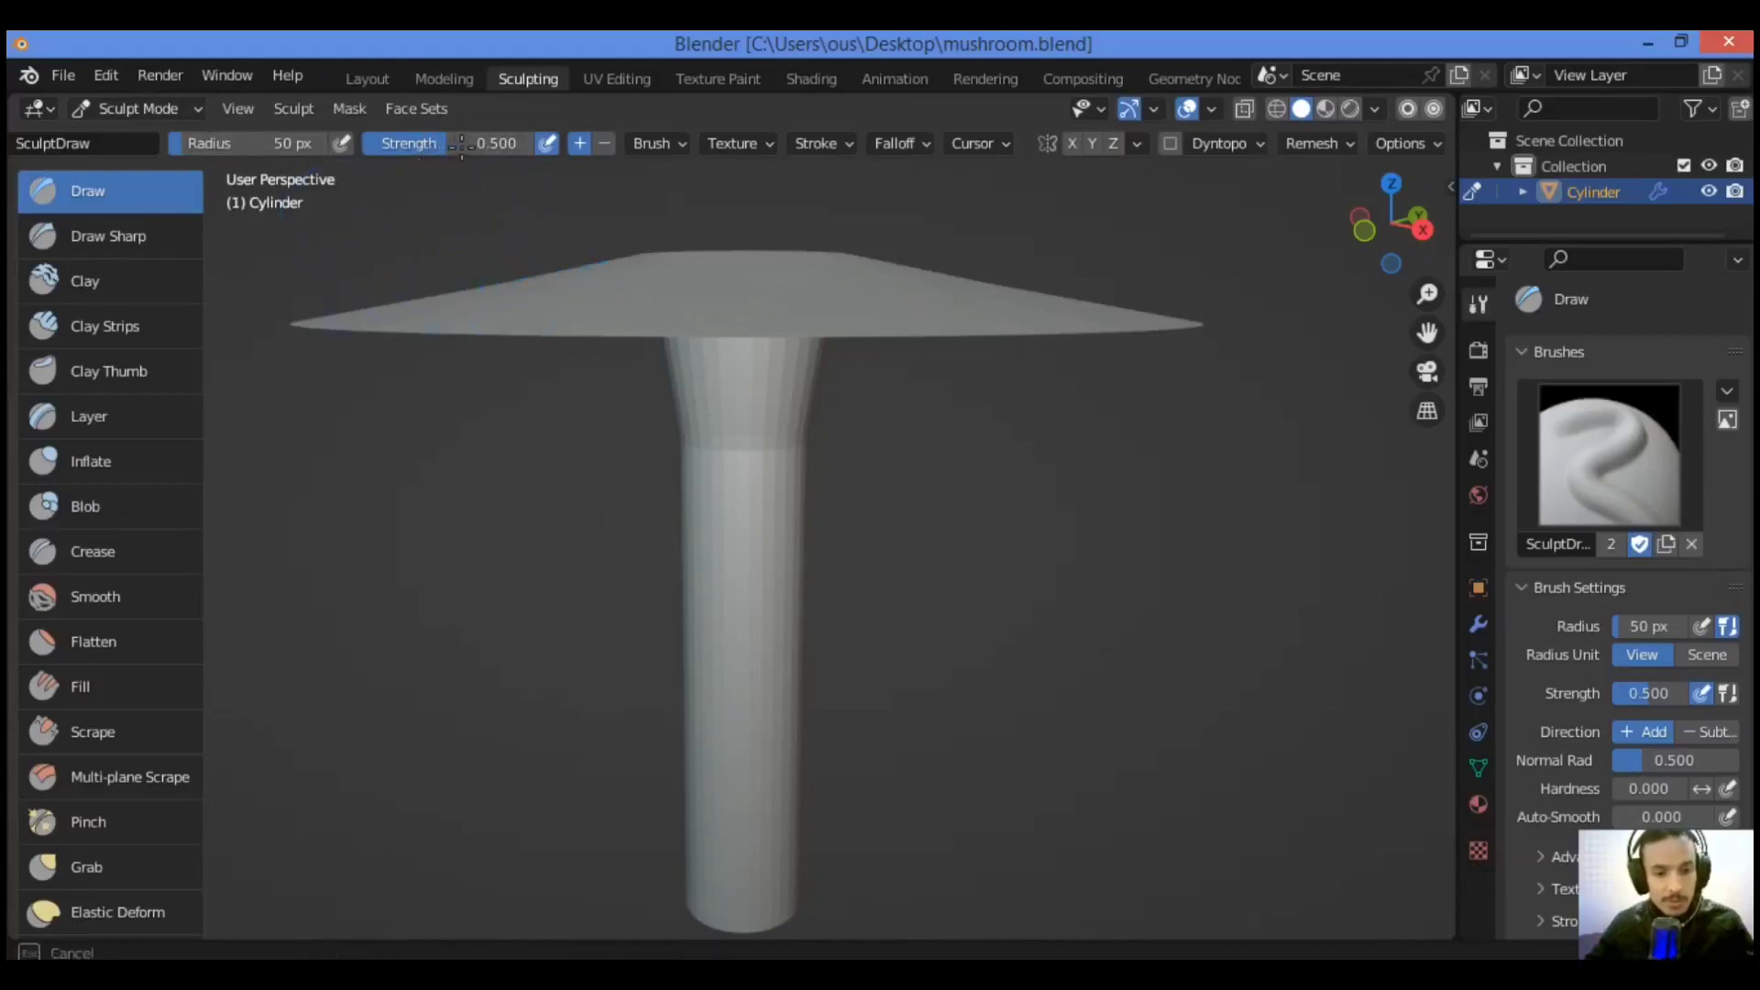
drag(440, 144, 477, 144)
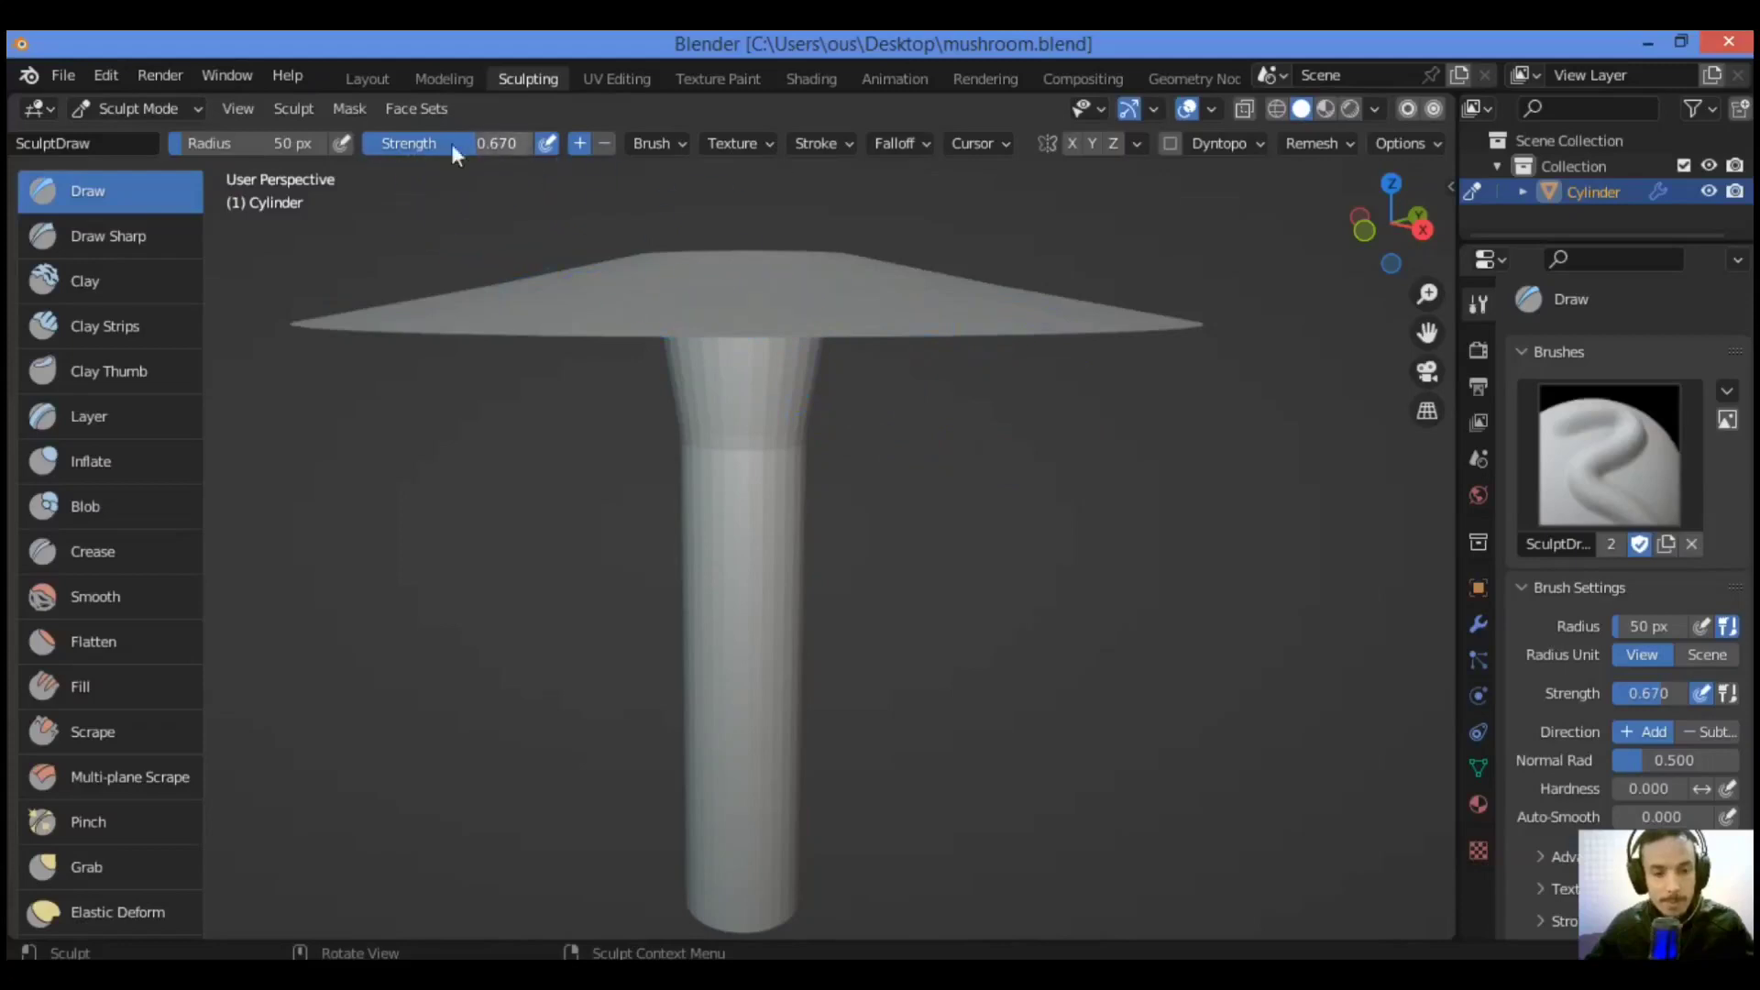
drag(303, 144, 362, 144)
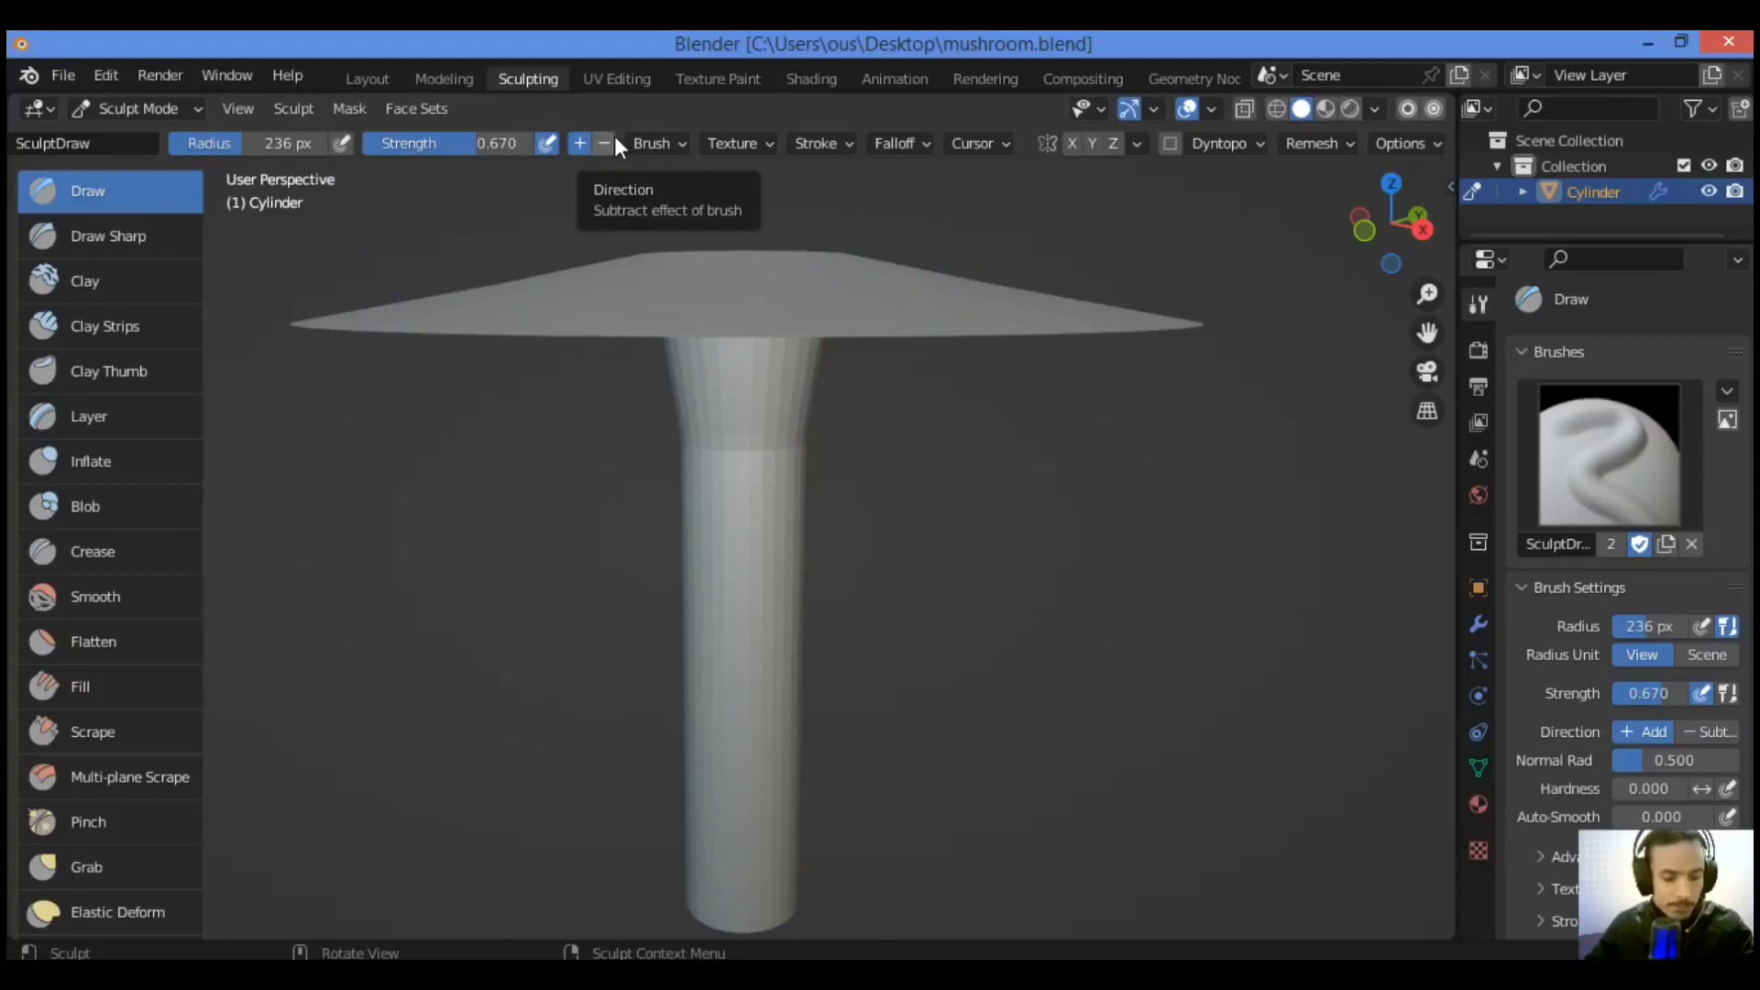
key(shift+F3)
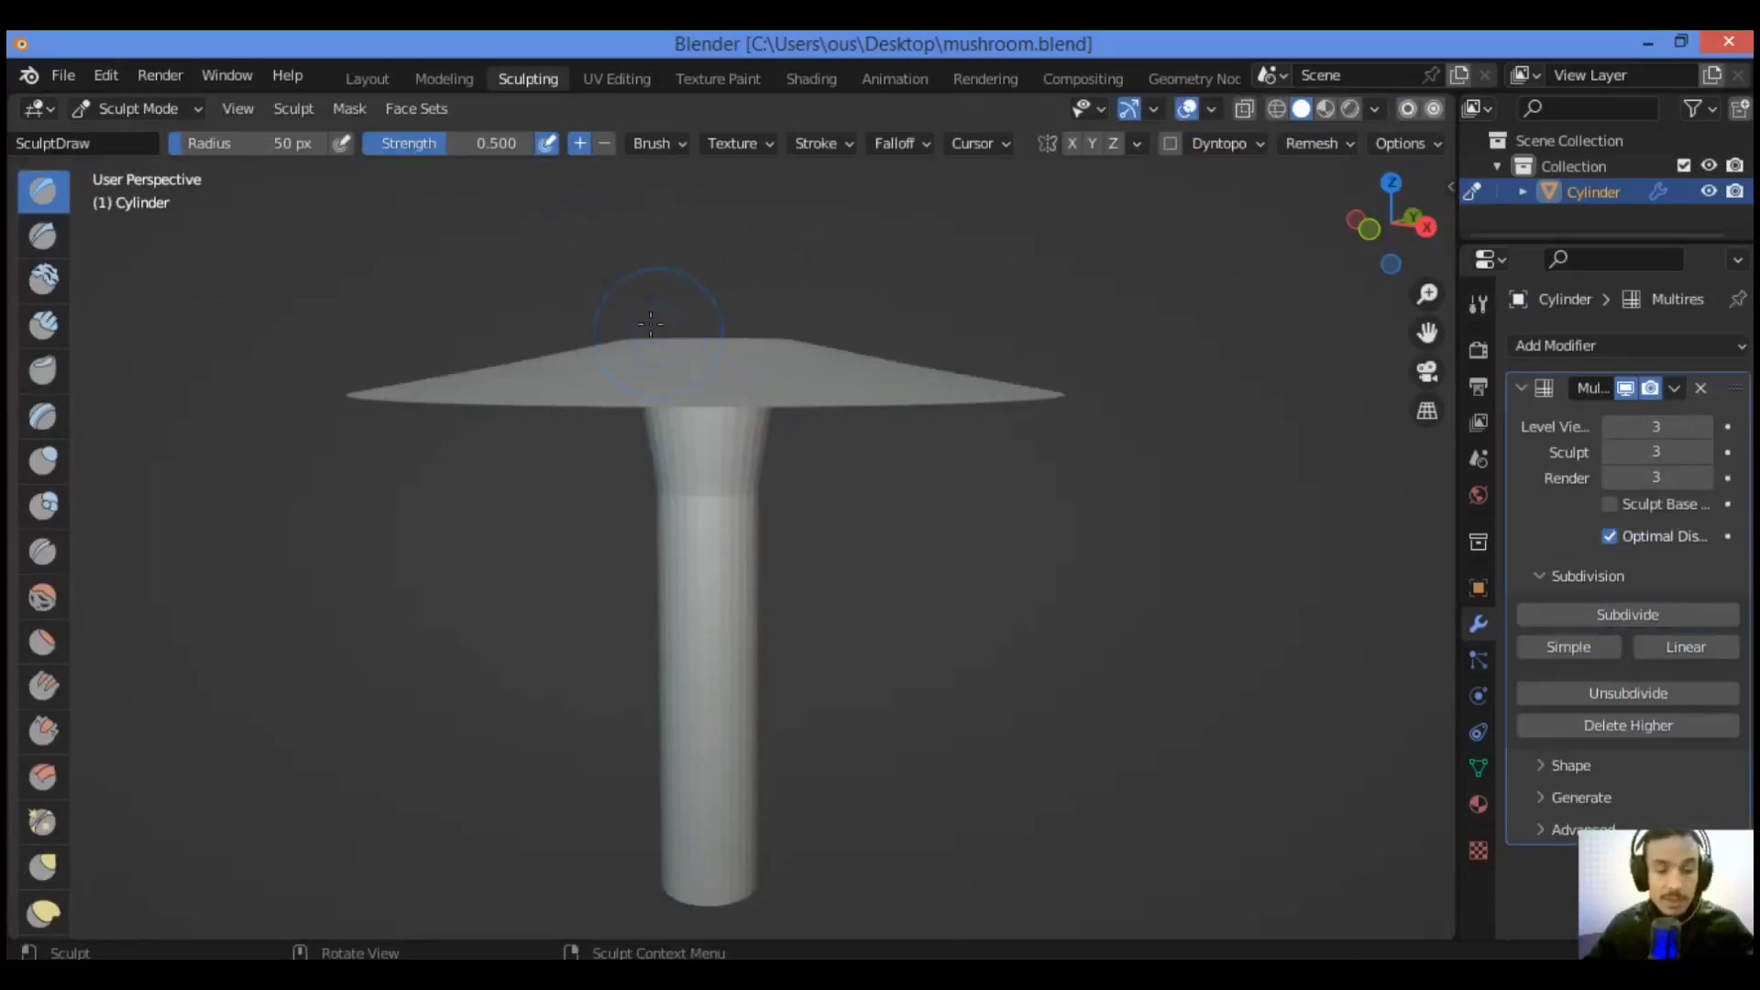
Step: Resize the Draw brush interactively to a 42 px radius and set its strength to 0.412
key(f)
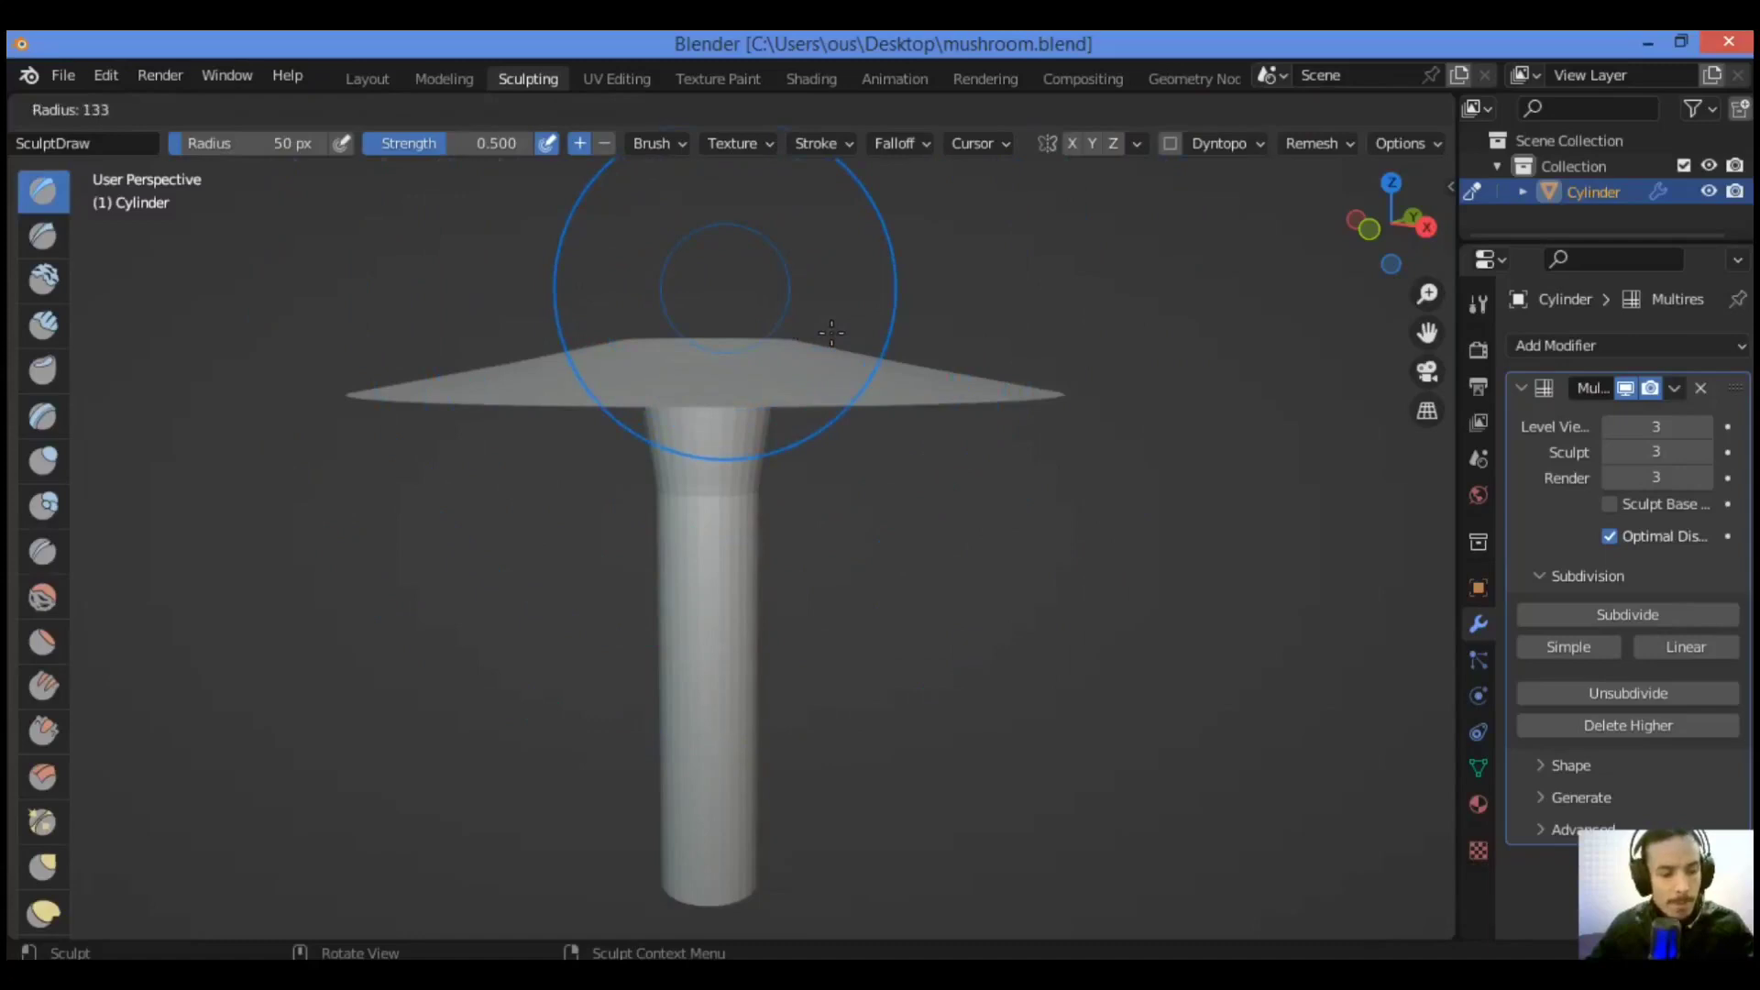
click(717, 319)
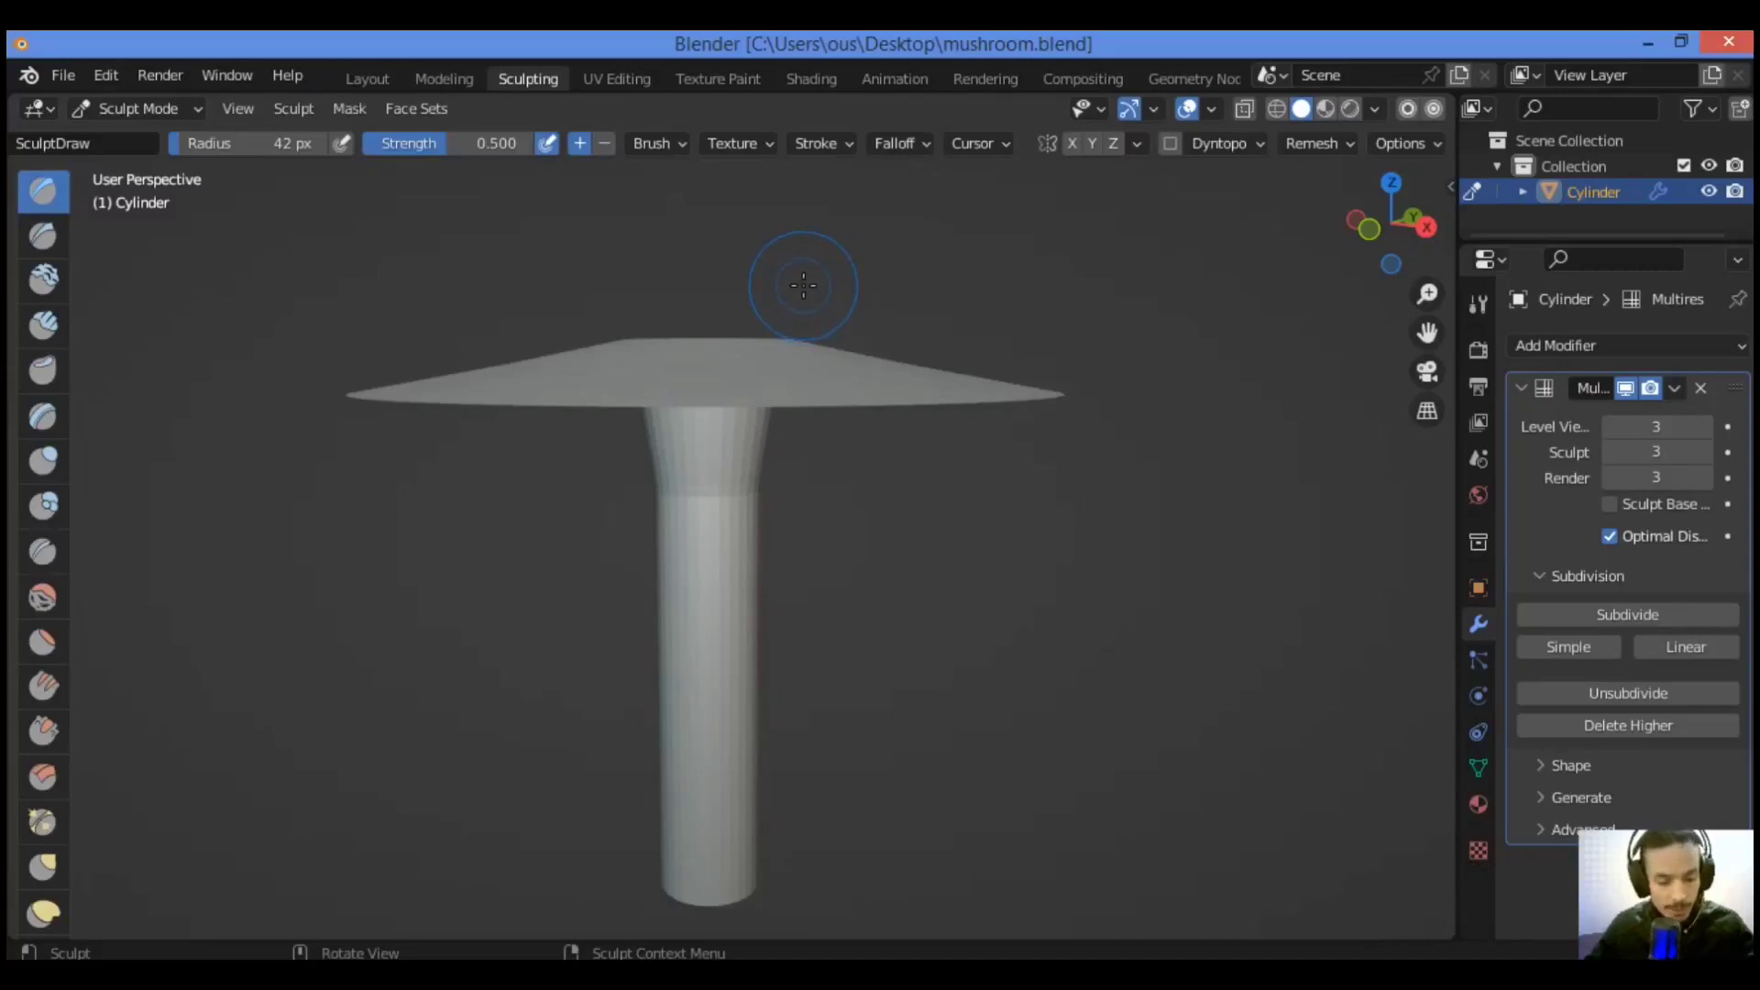
key(shift+f)
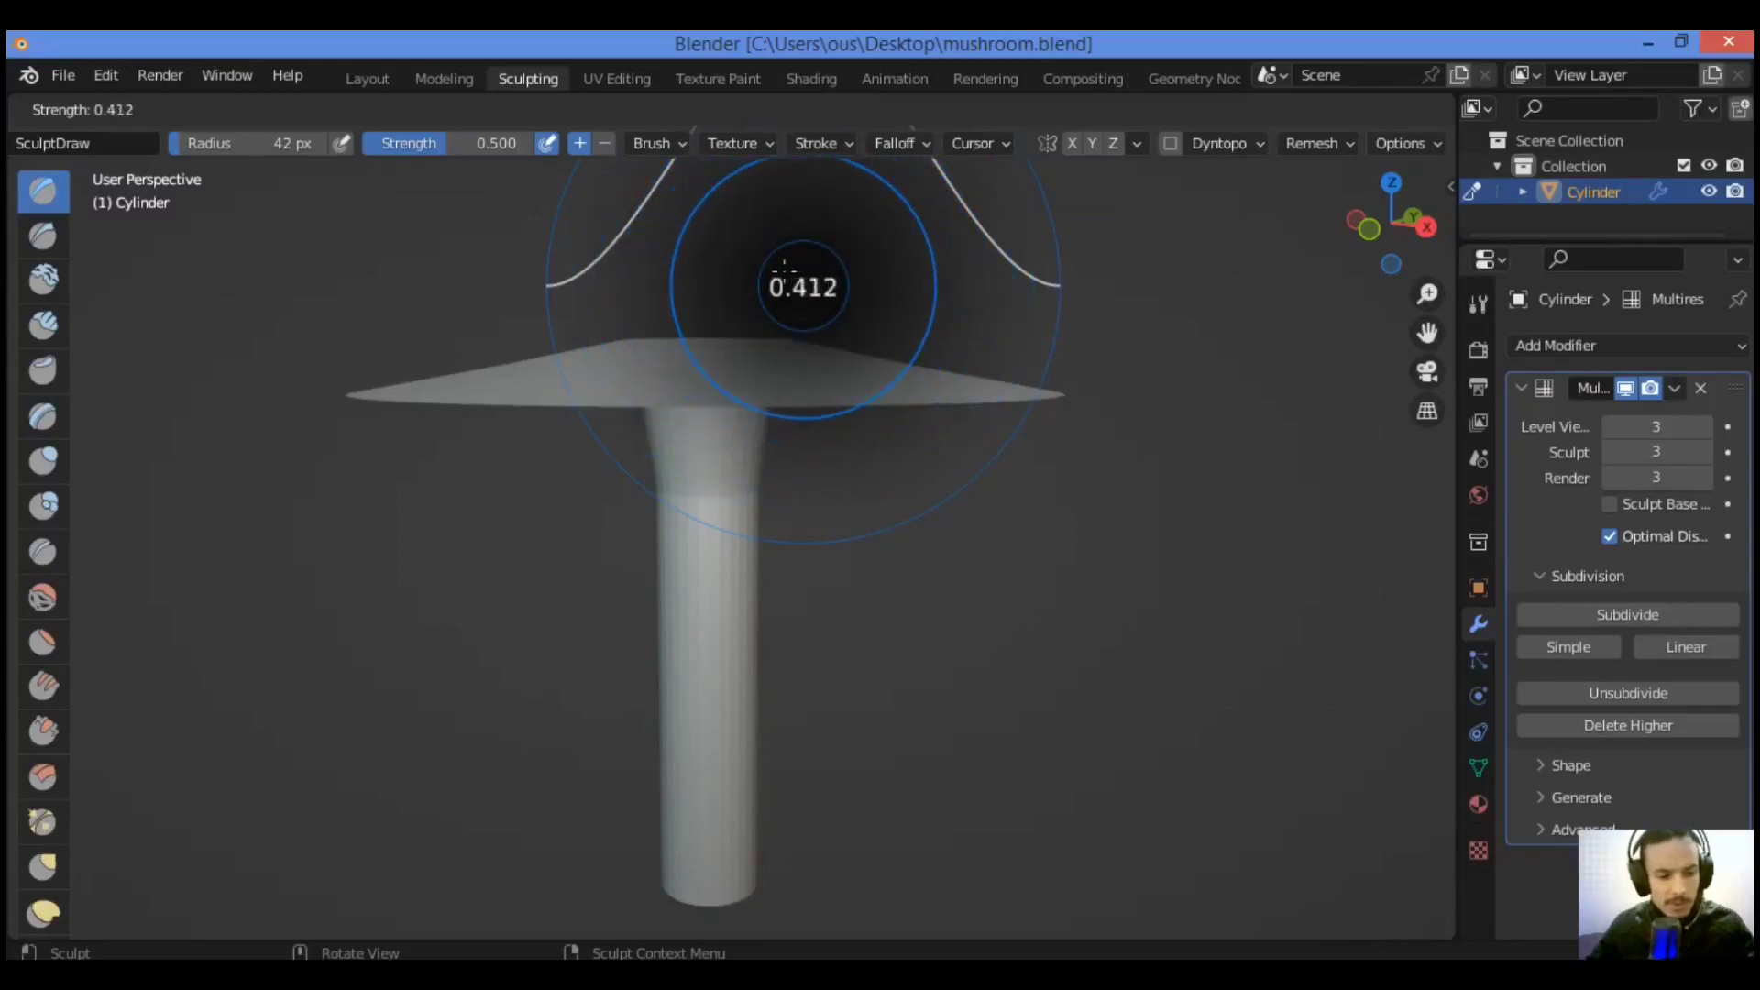
click(785, 268)
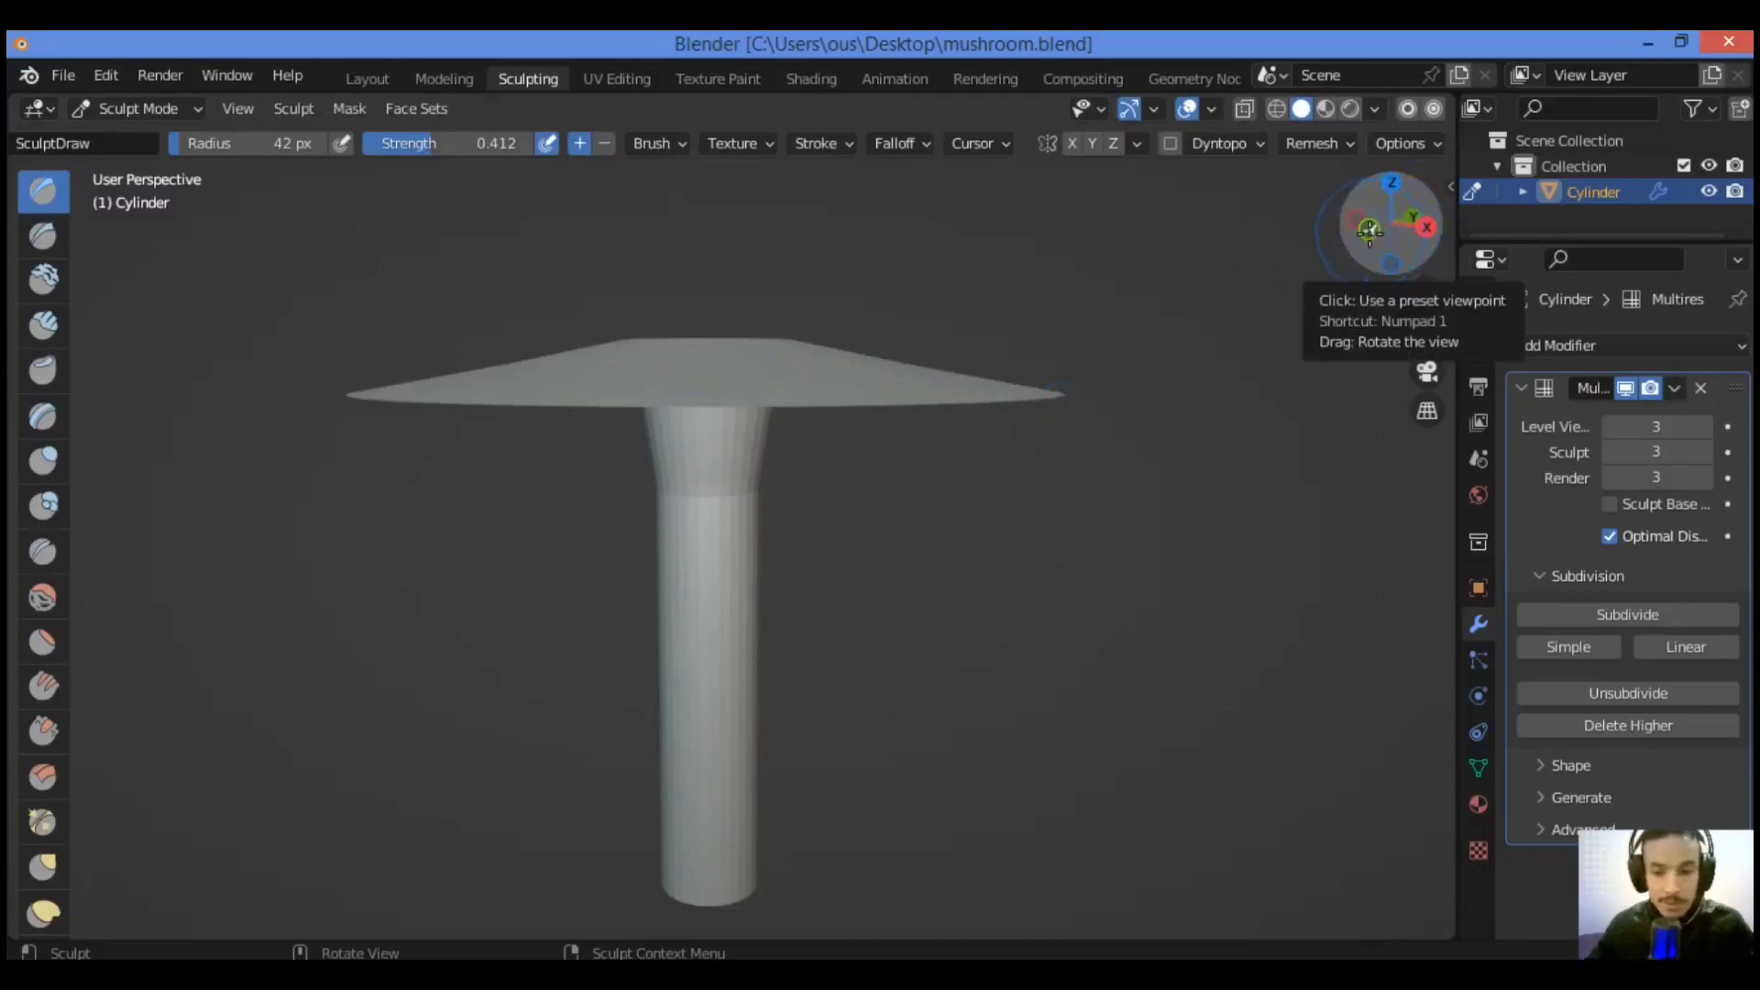
Step: Set the Draw brush's radius to 50 px, with the underside of the cap in view
drag(1384, 229, 1354, 236)
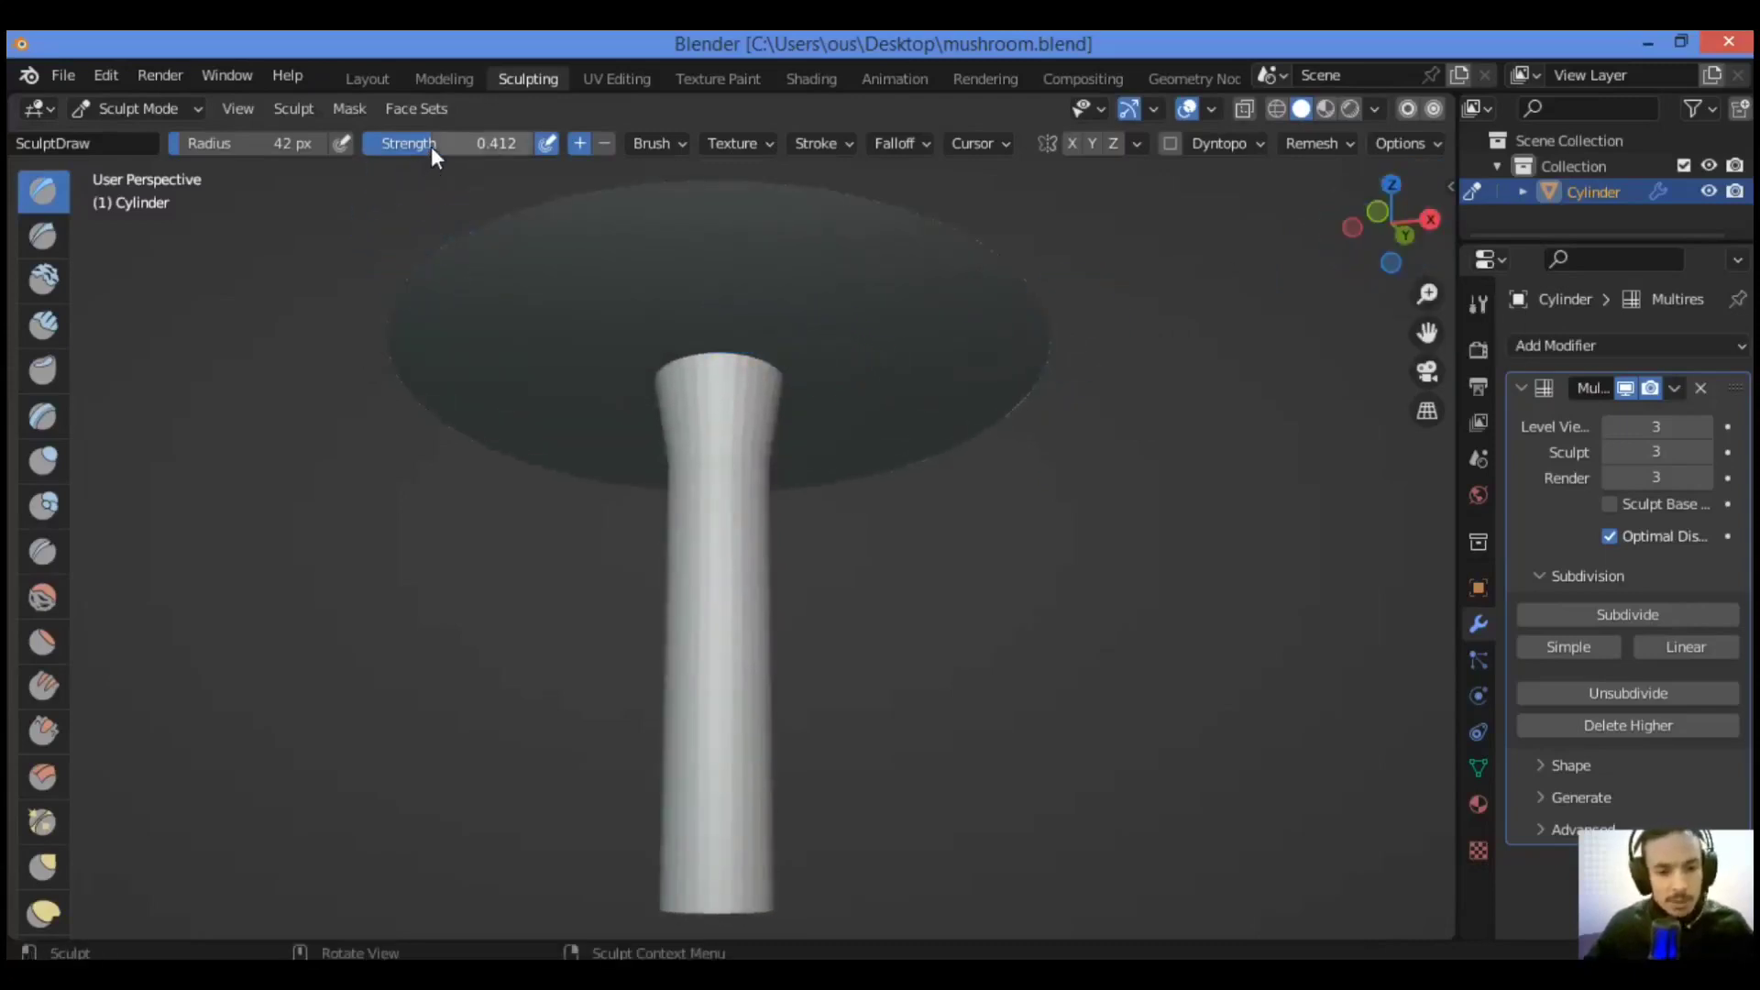
click(198, 141)
text(50)
key(Return)
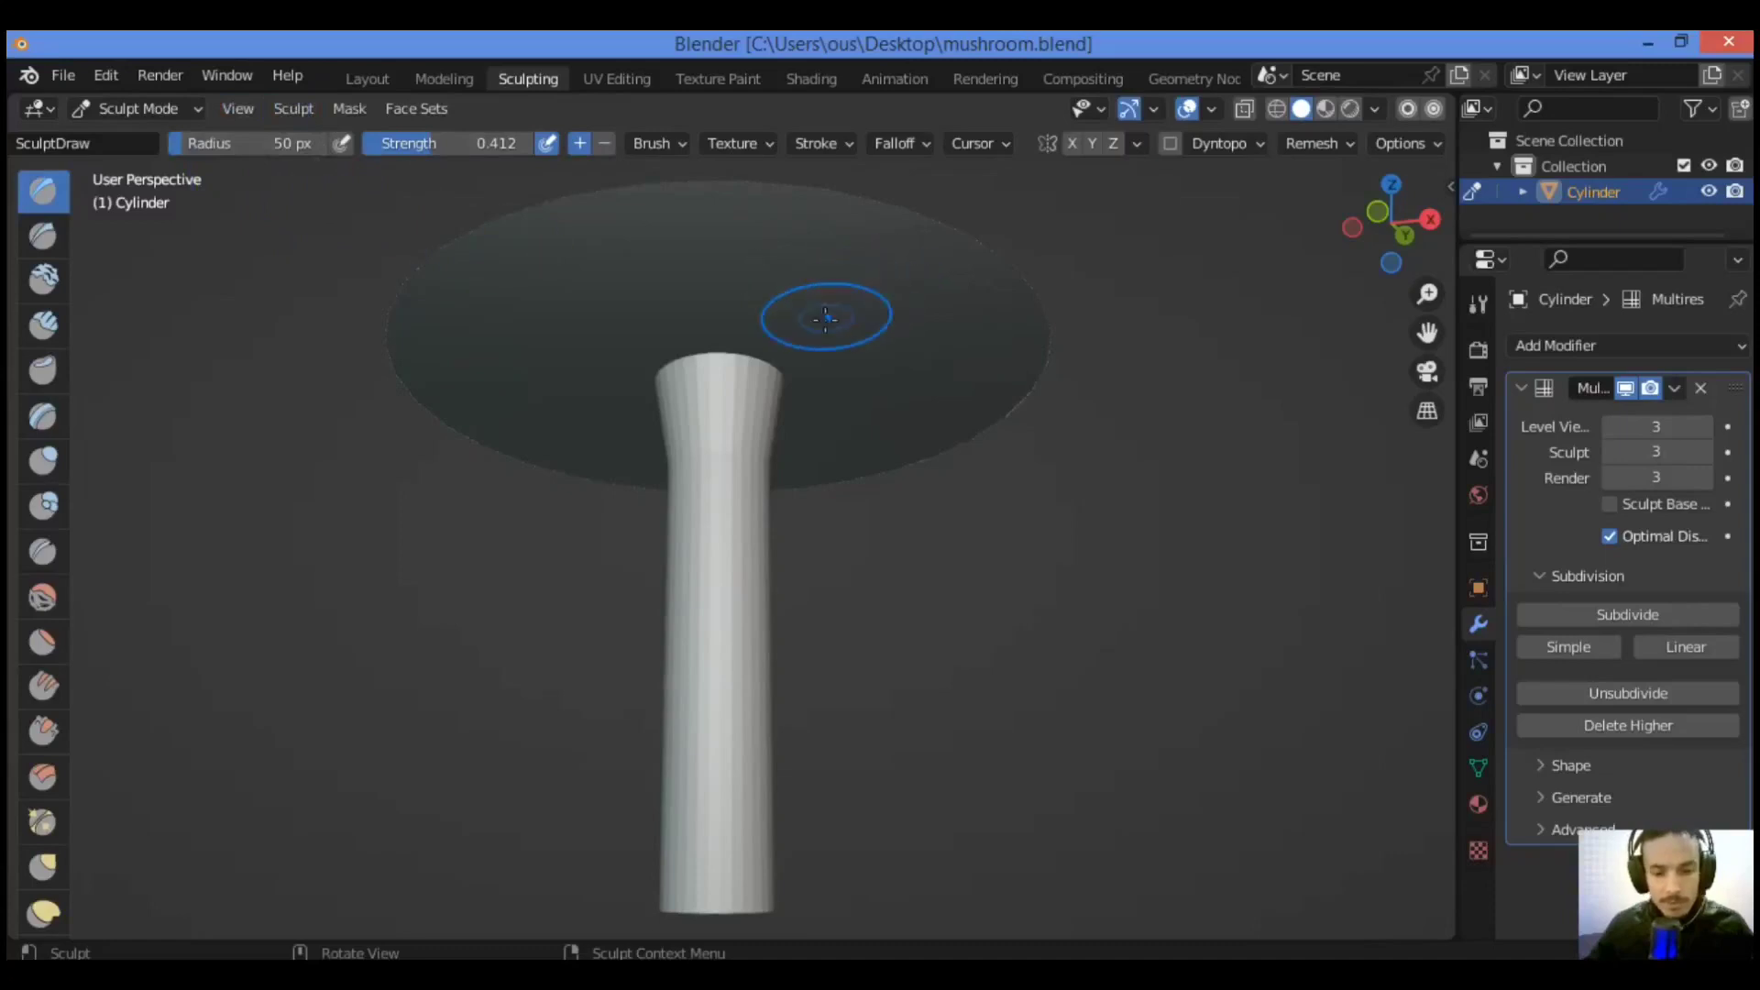
Step: Carve several radial grooves into the underside of the cap, running from the stem towards the rim, with the subtracting Draw brush
drag(800, 335, 943, 294)
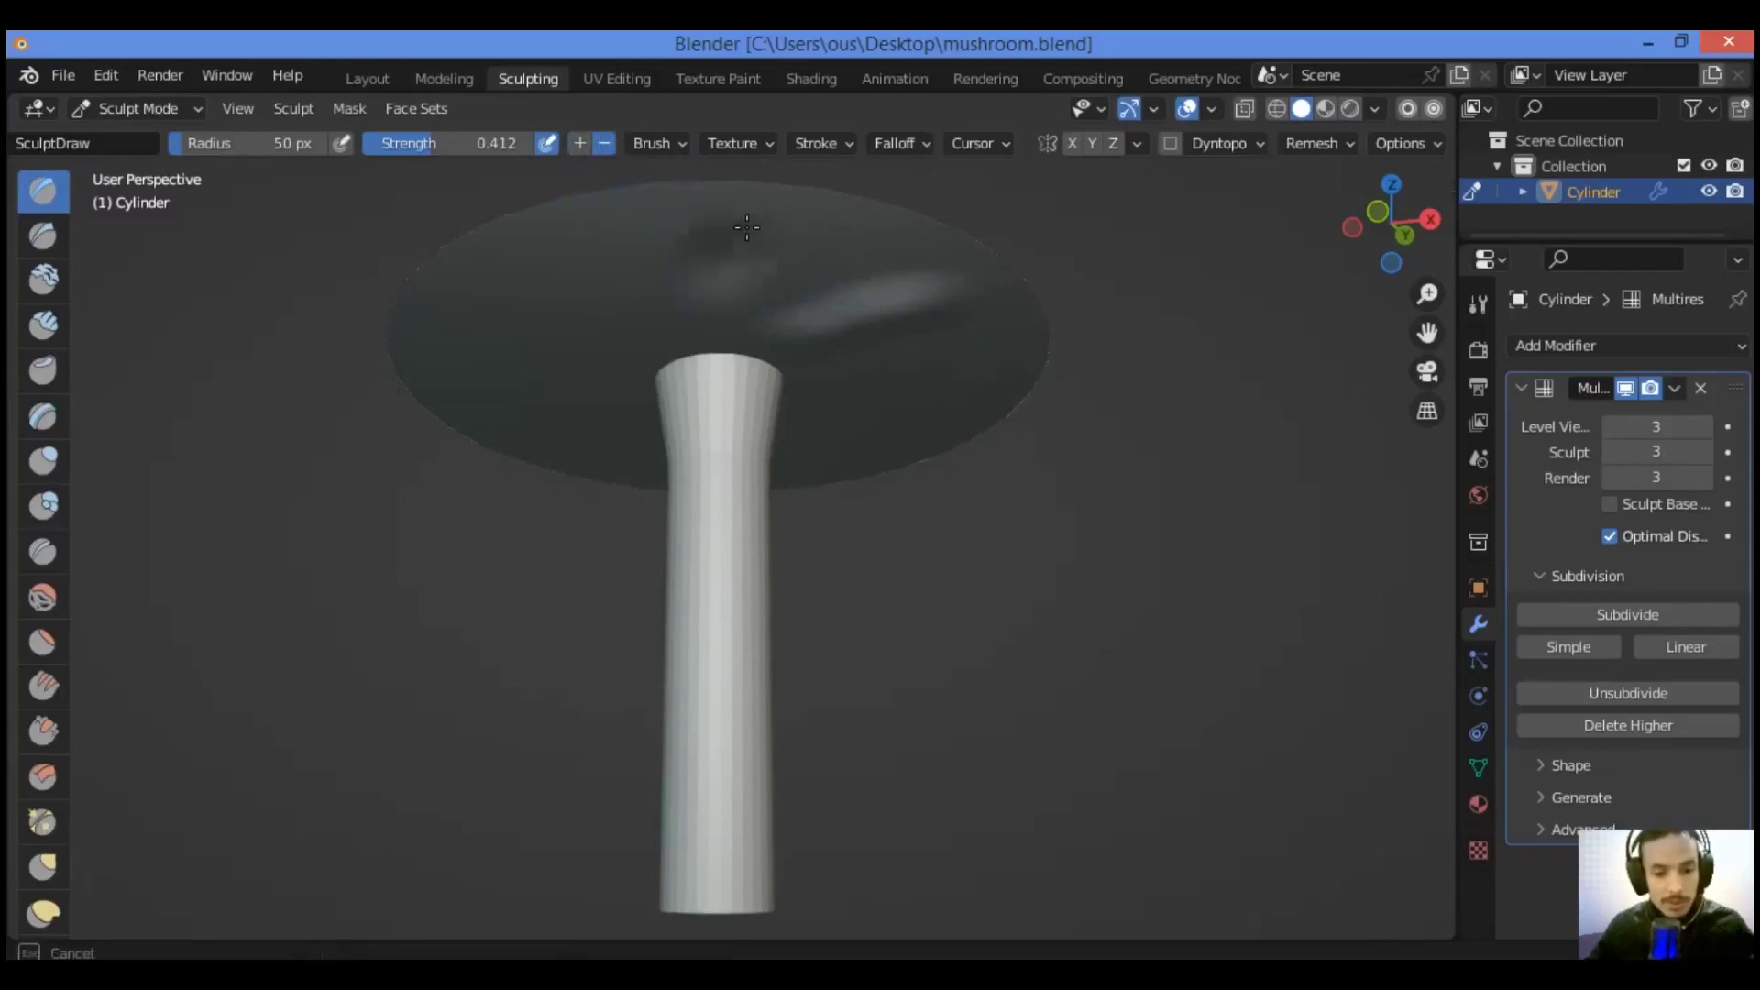
mouse_move(691, 259)
mouse_down()
mouse_move(600, 302)
mouse_move(562, 275)
mouse_up()
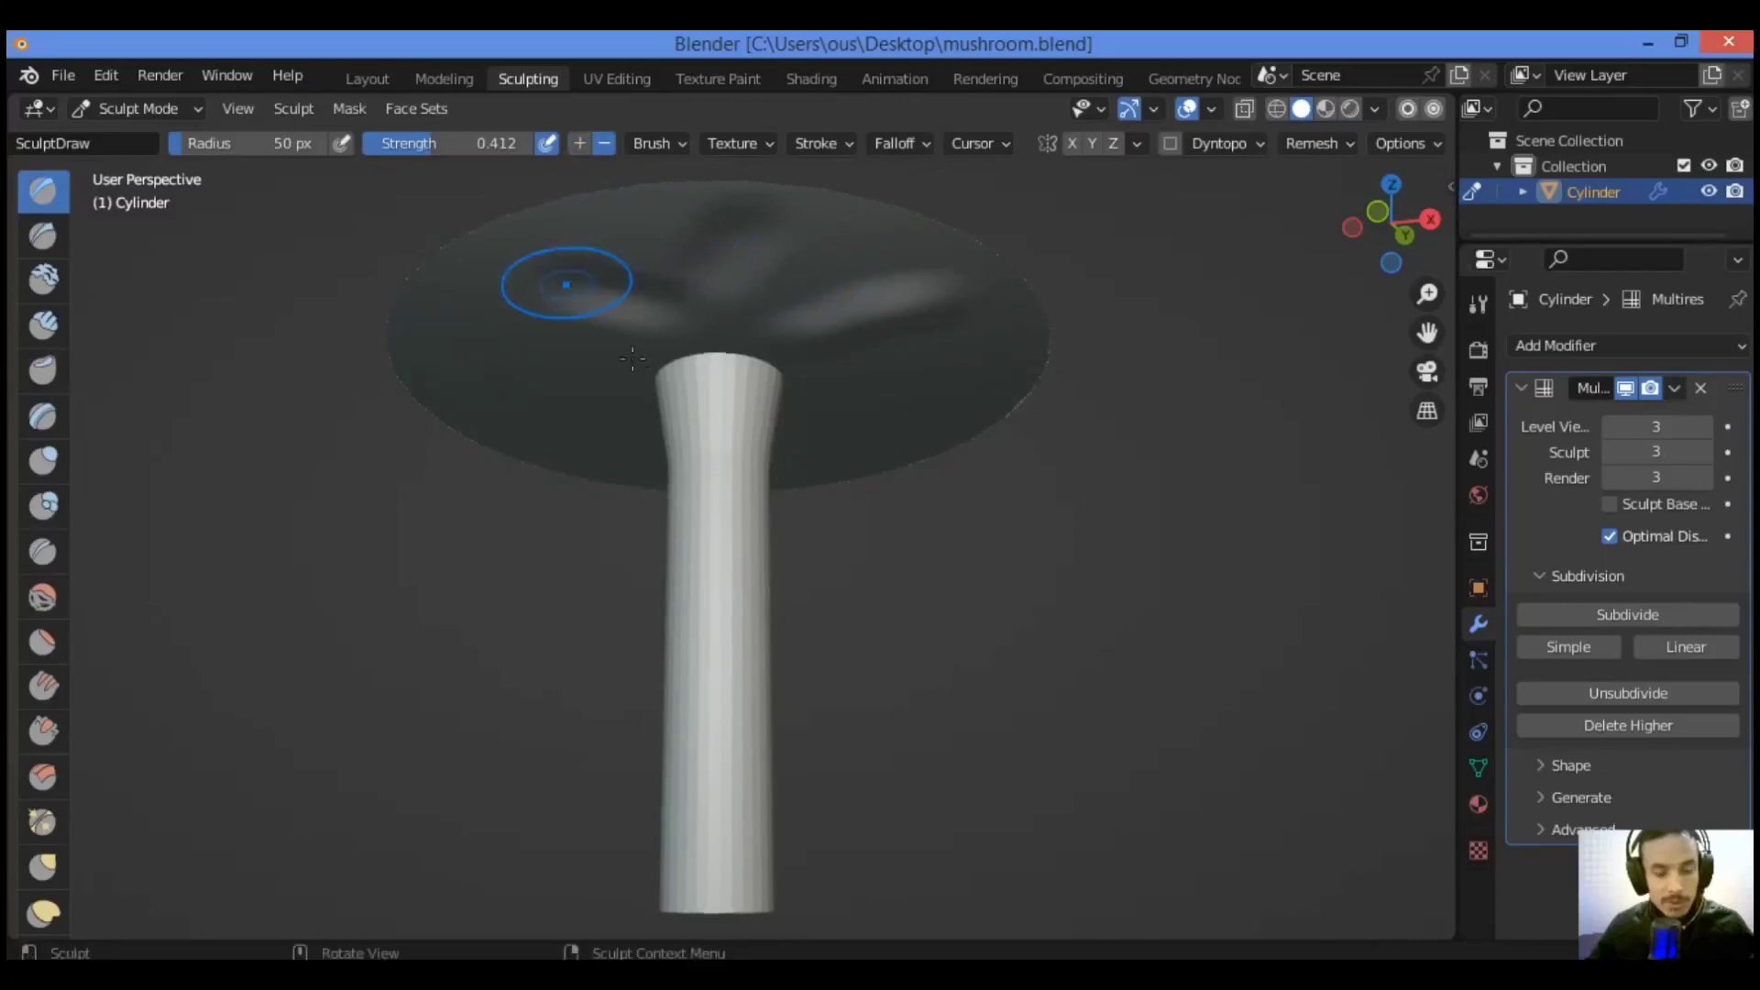
drag(631, 389, 499, 366)
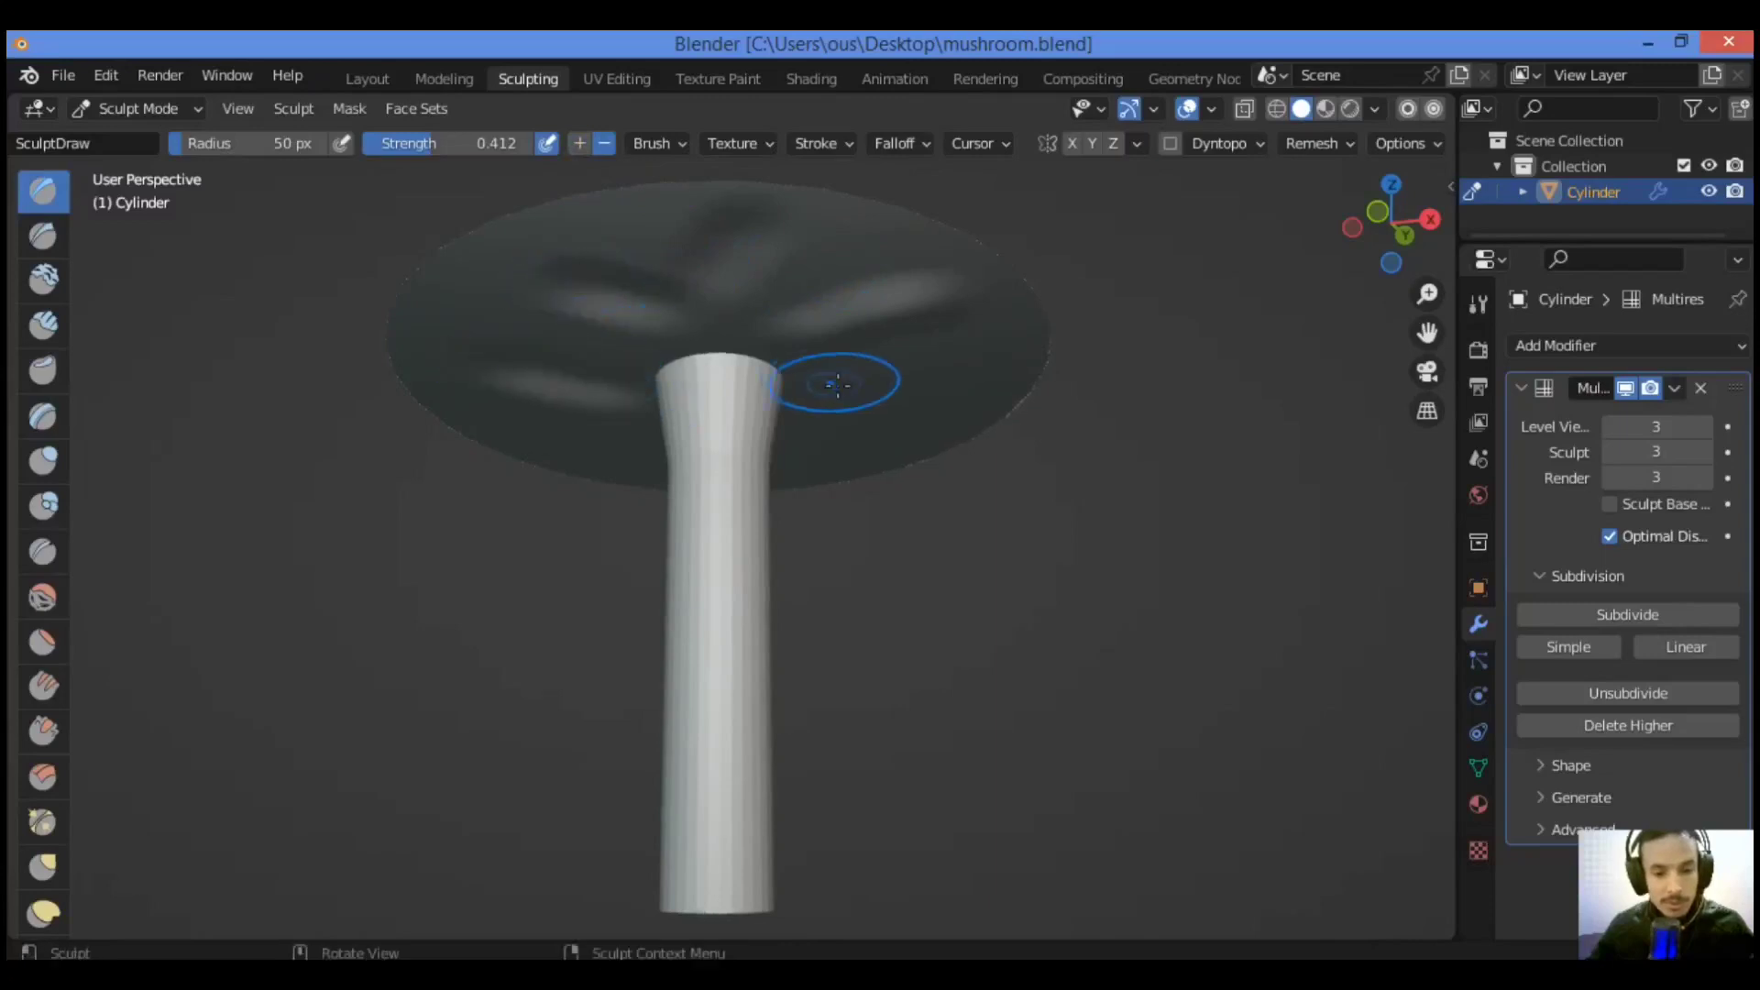
drag(837, 382, 950, 362)
drag(822, 447, 904, 454)
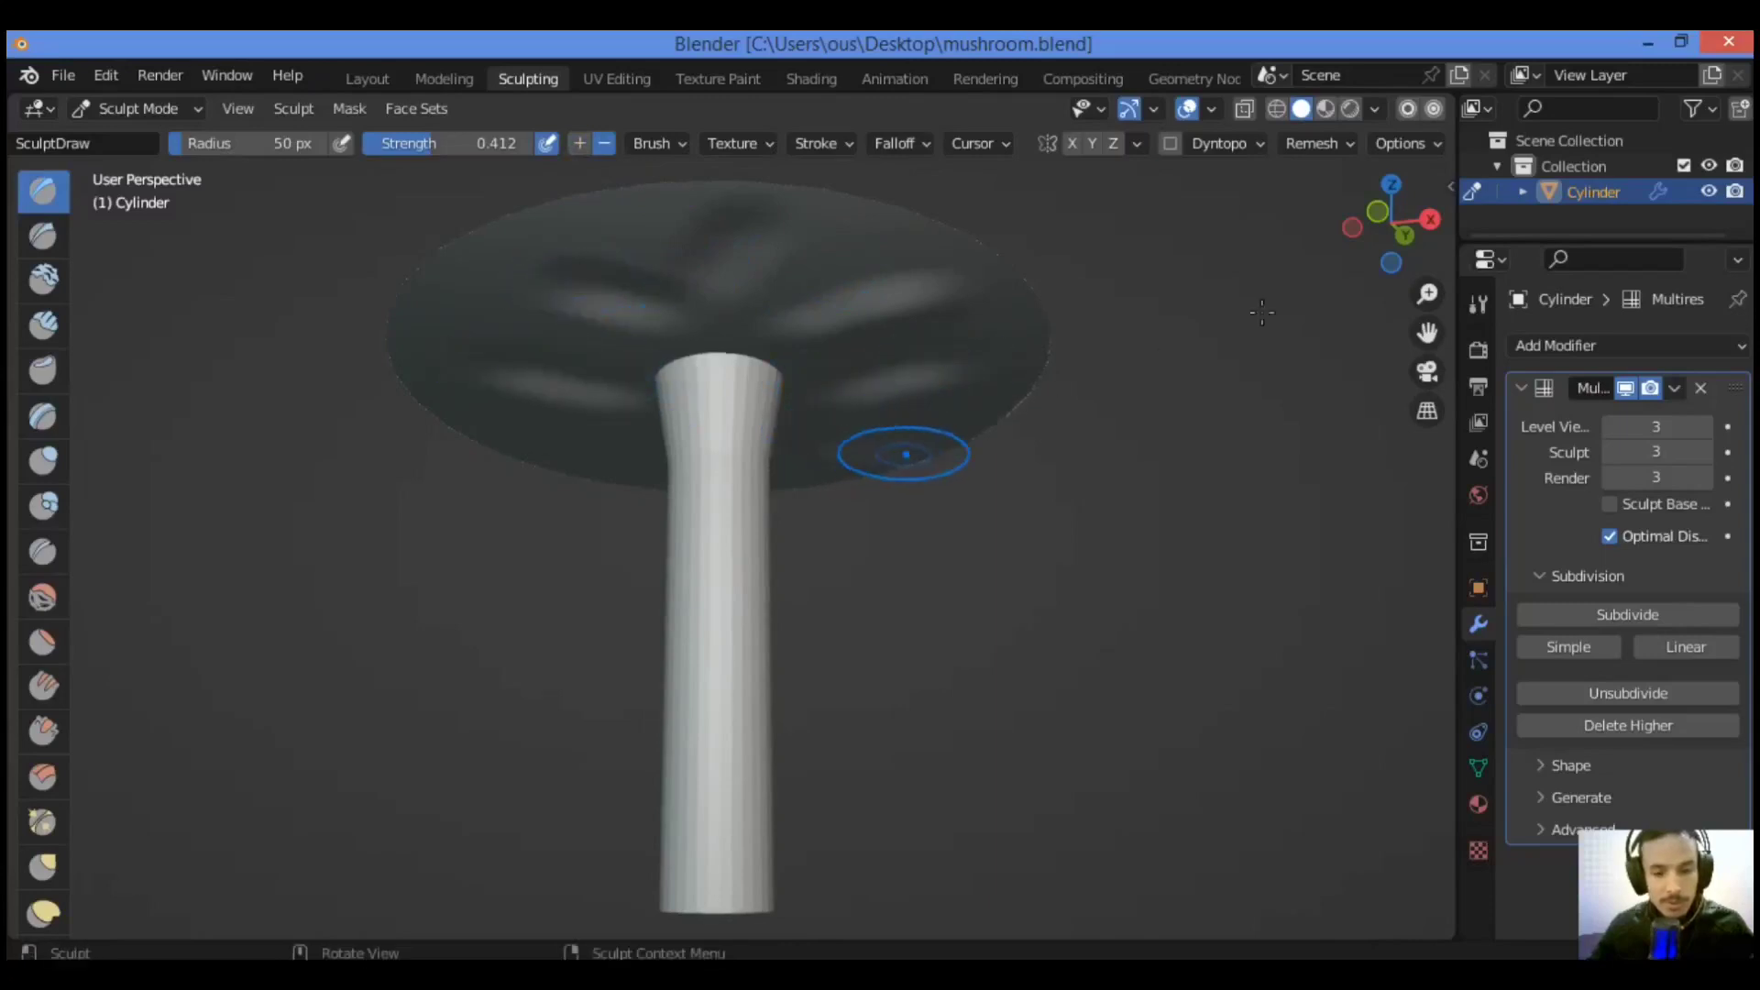
Step: Carve additional radial grooves between the existing ones on another side of the cap's underside
mouse_move(1375, 210)
mouse_down()
mouse_move(1349, 230)
mouse_move(1348, 205)
mouse_up()
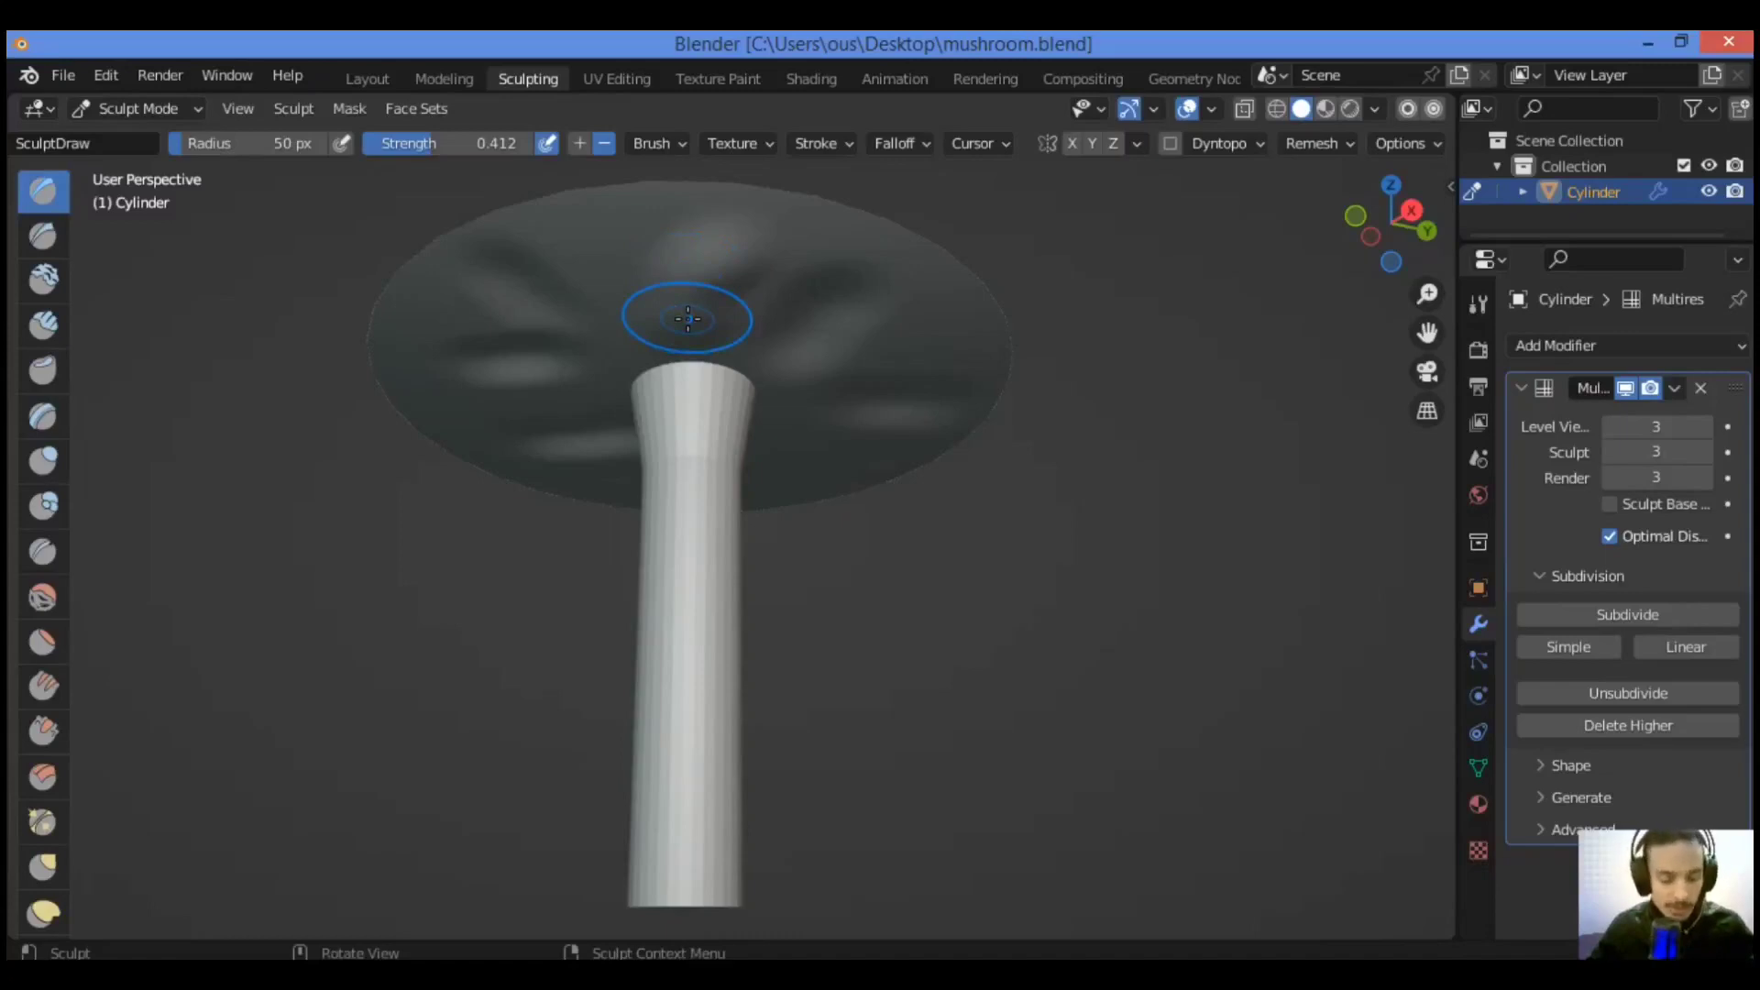
drag(679, 321, 623, 274)
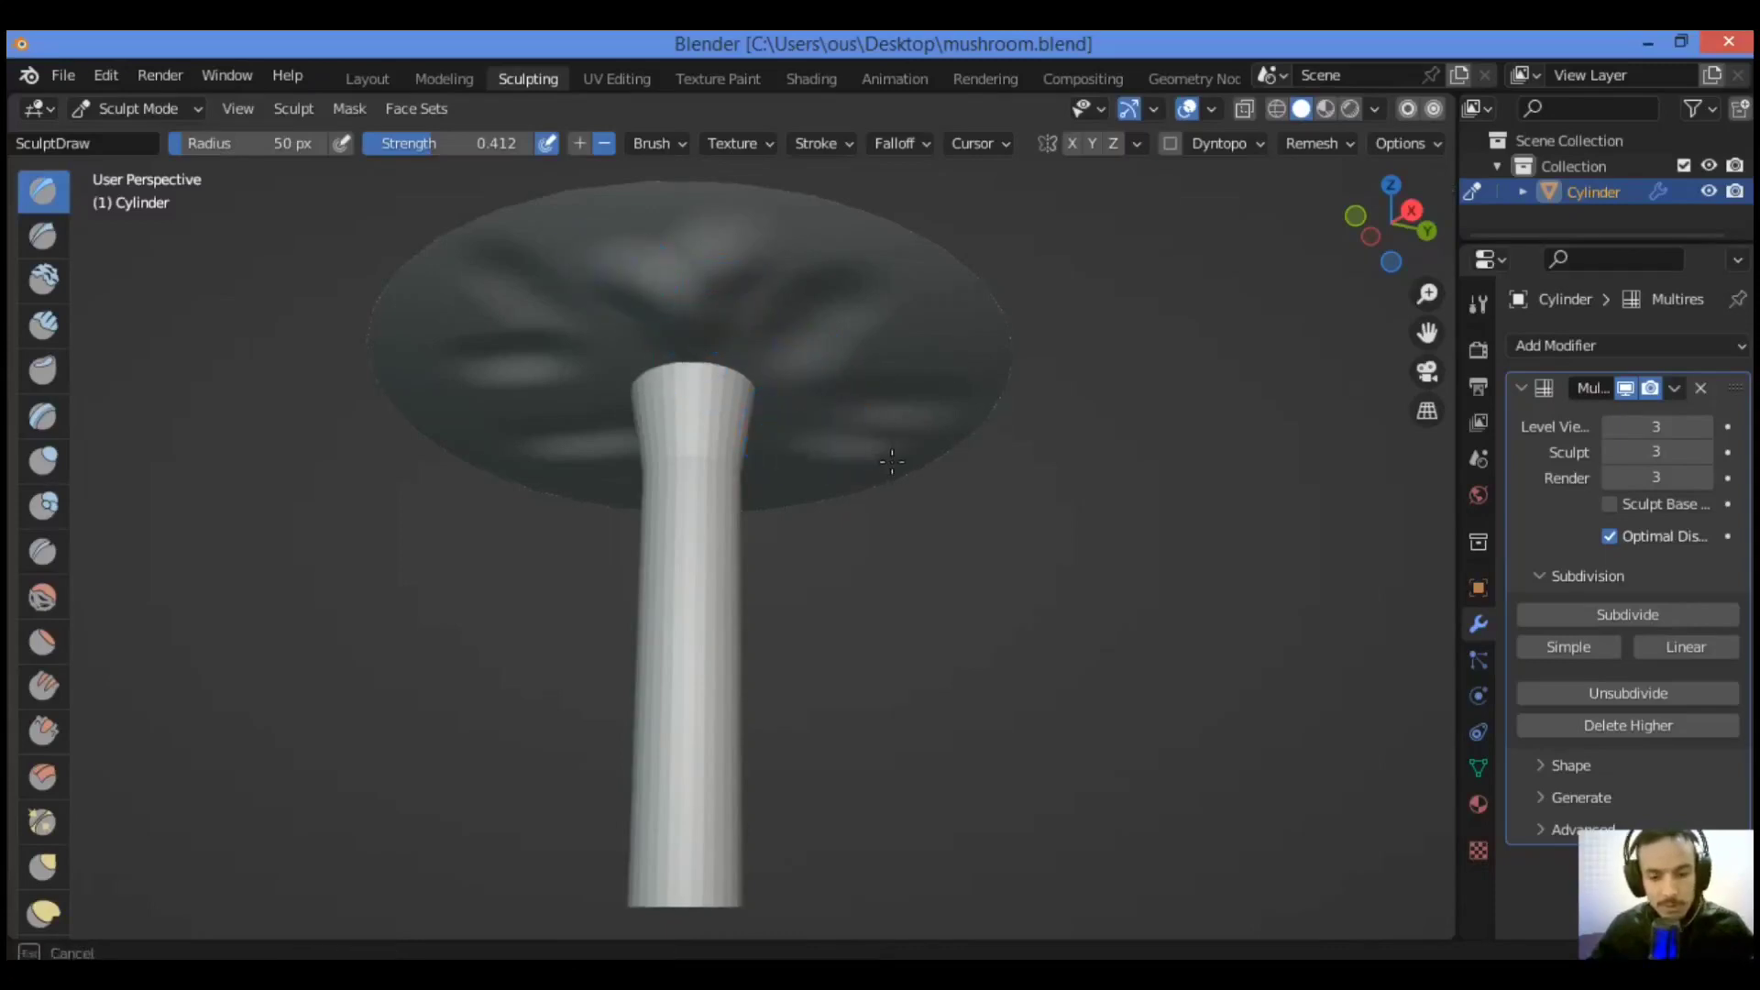
drag(807, 365, 885, 321)
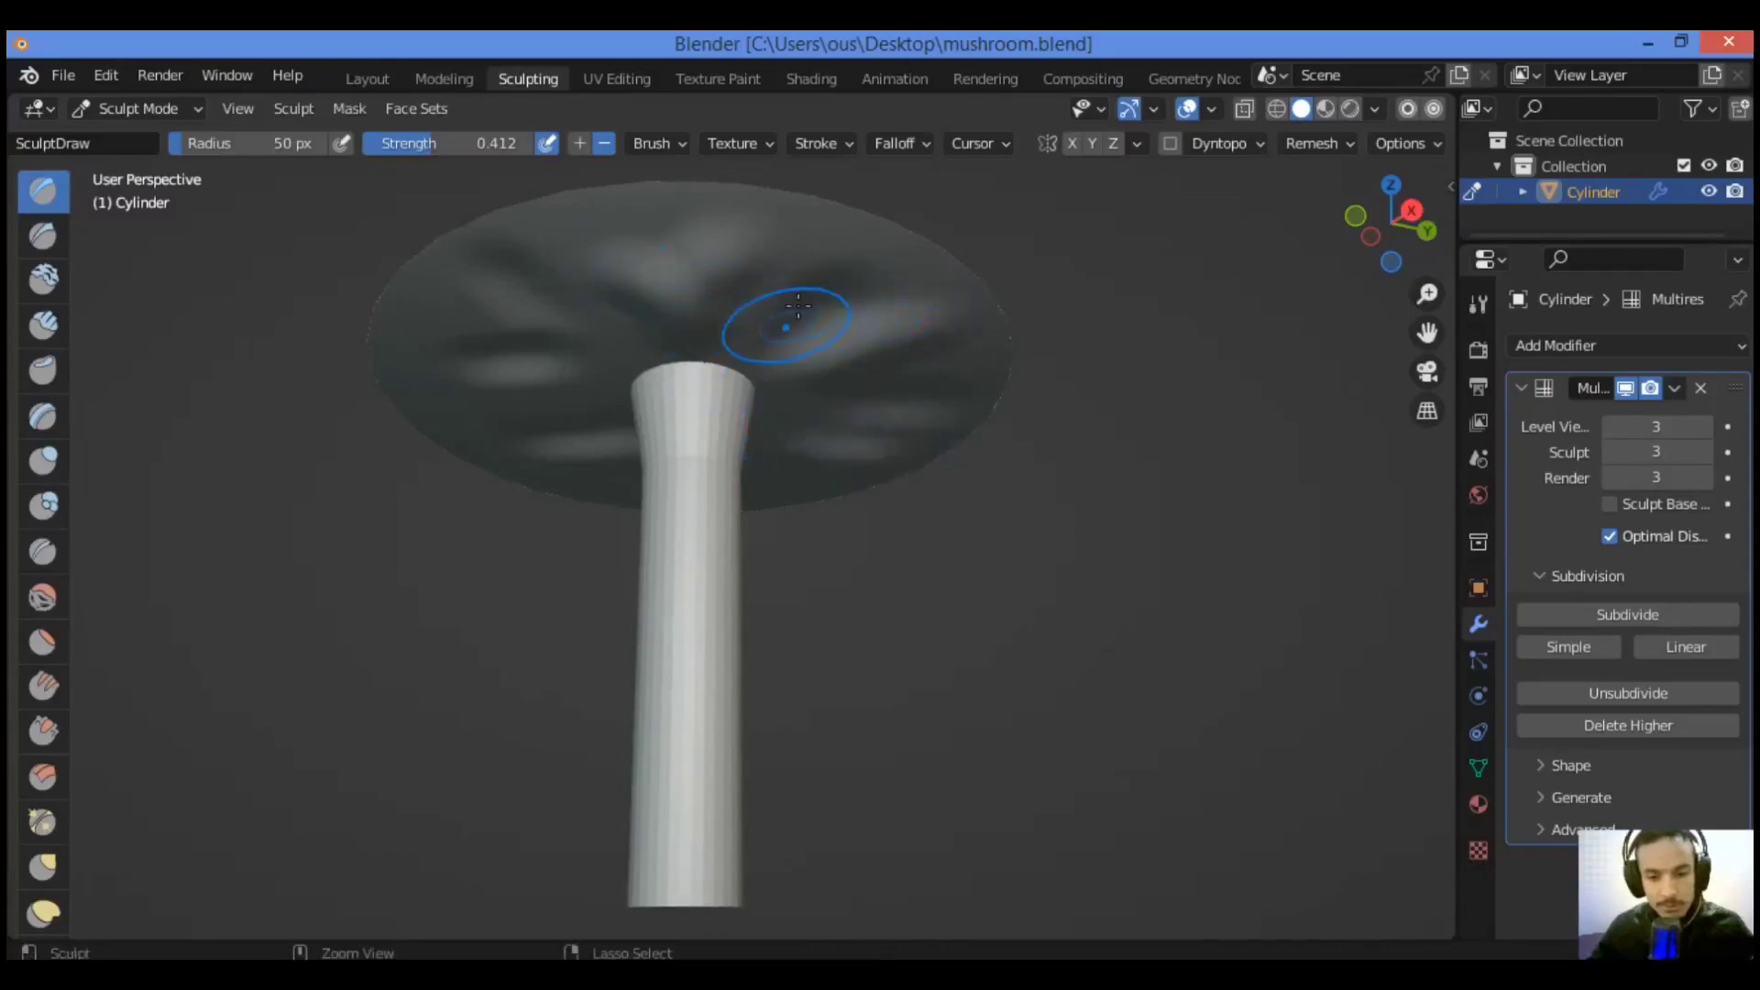
drag(587, 334, 470, 323)
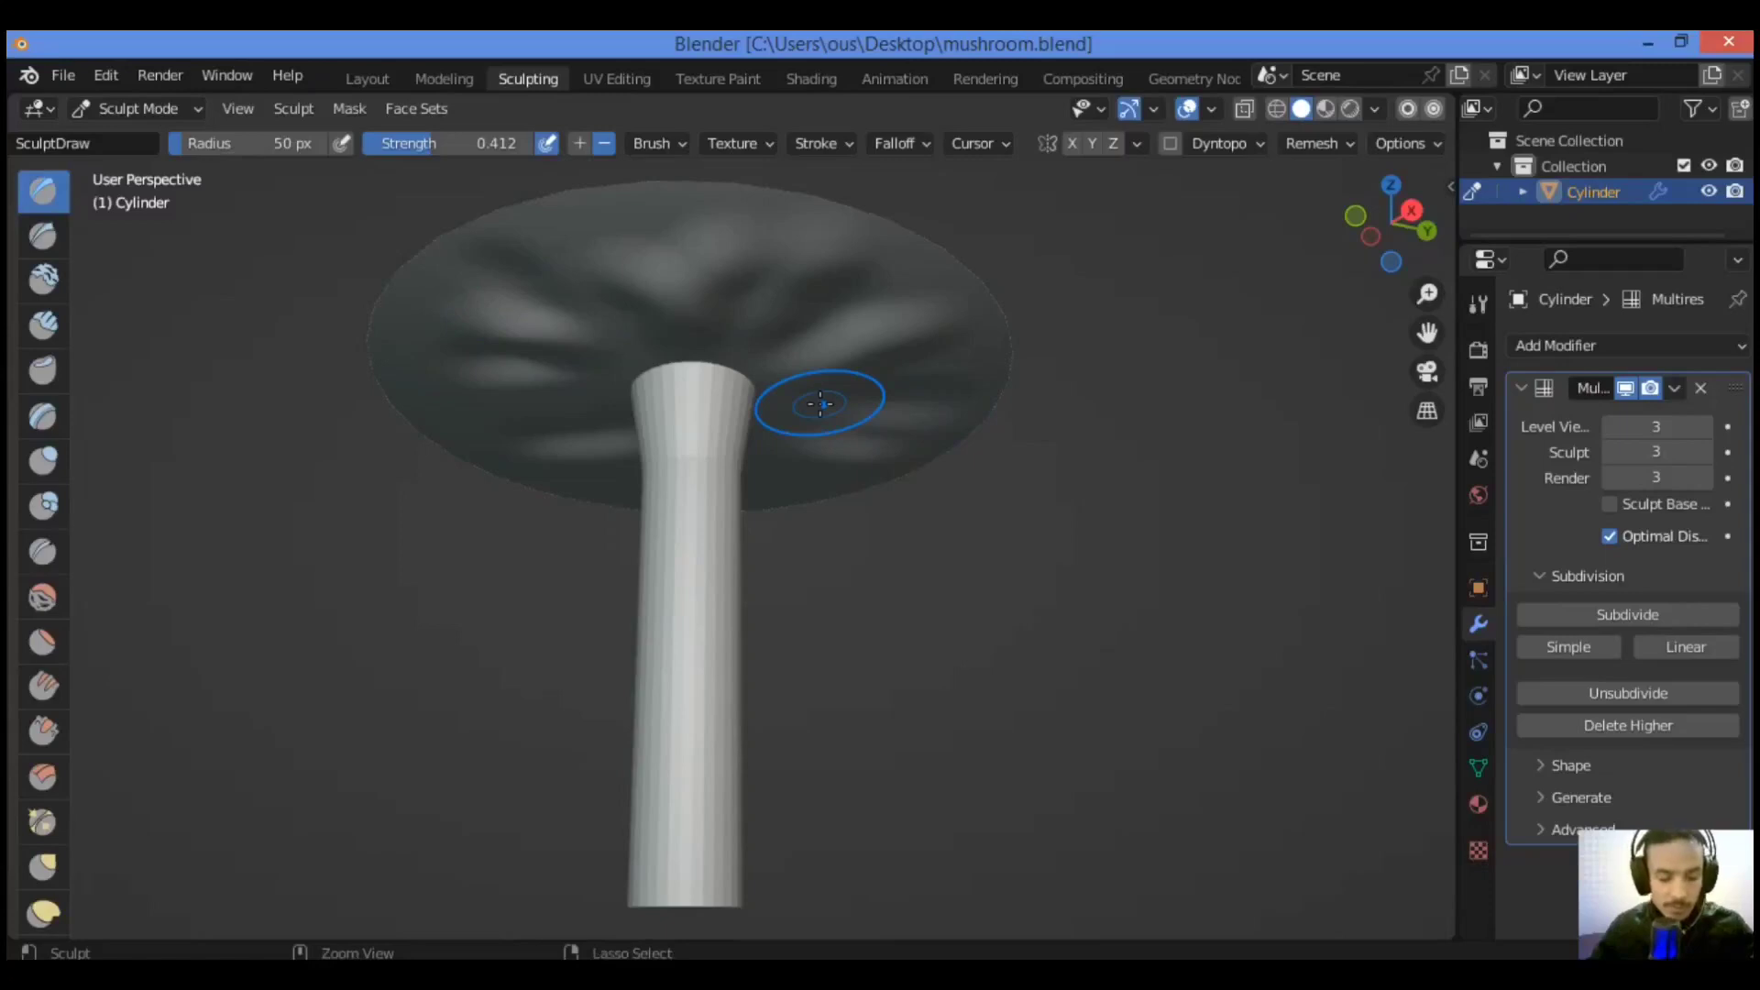
Step: Undo the additional groove strokes on the cap's underside
key(ctrl+z)
key(ctrl+z)
key(ctrl+z)
key(ctrl+z)
key(ctrl+z)
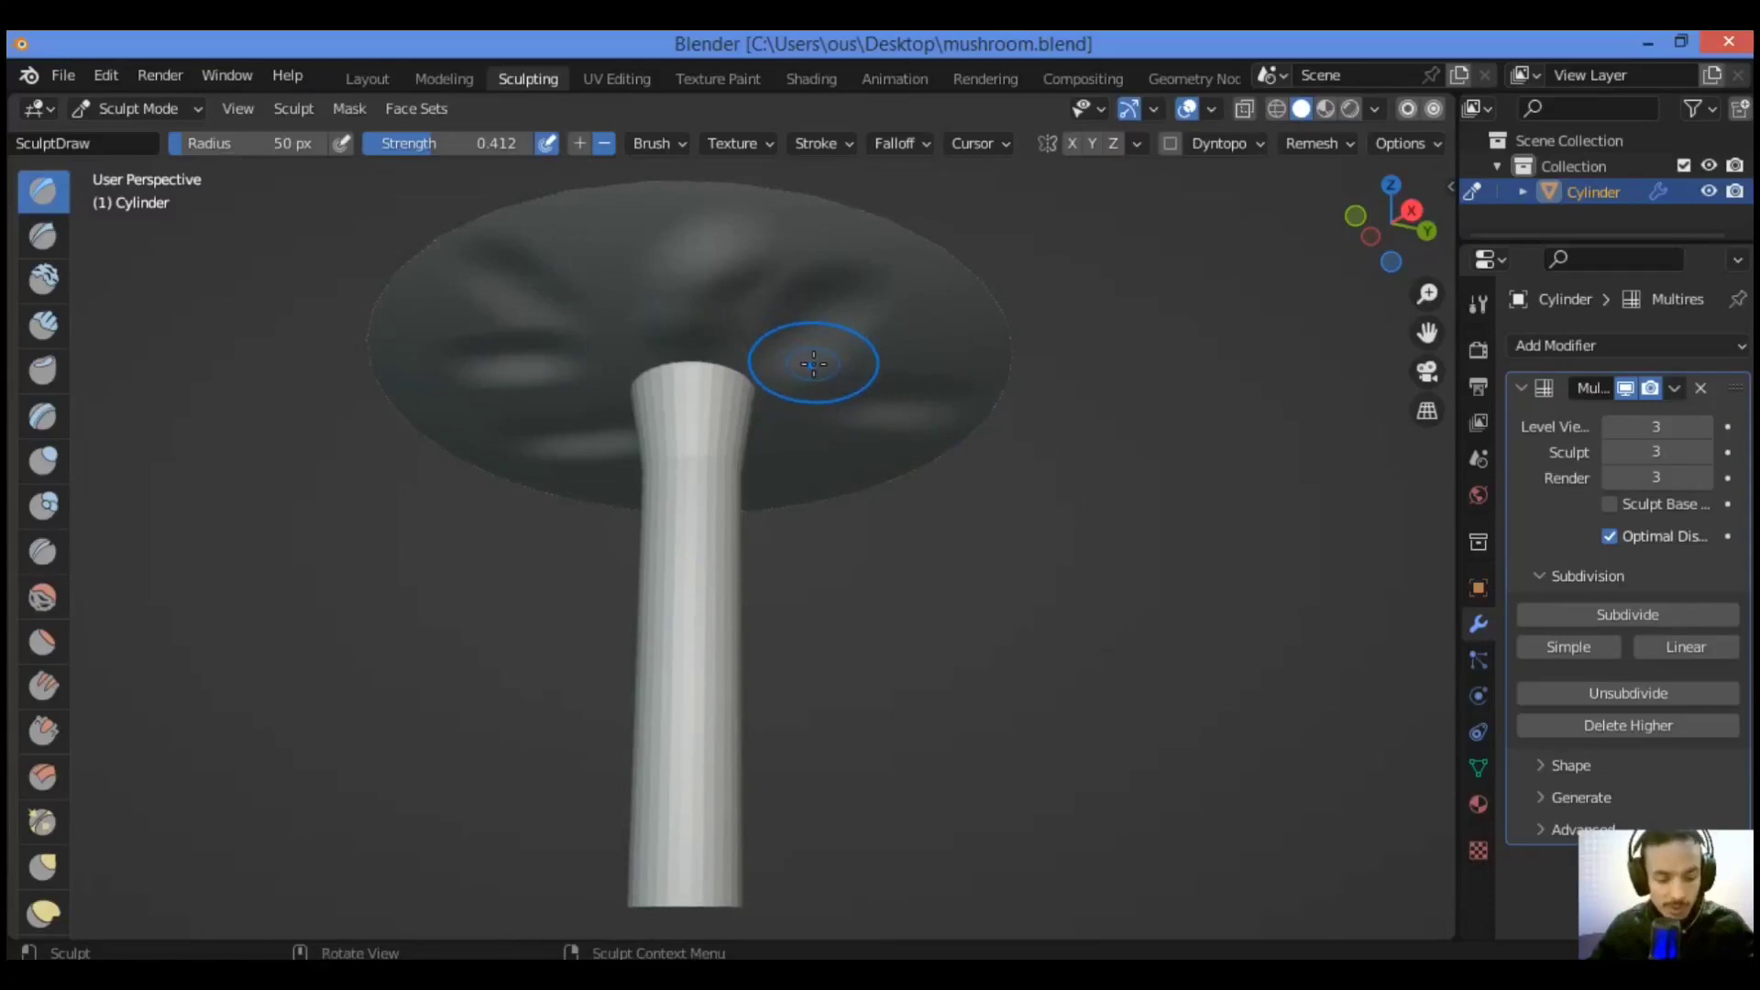
Step: Show the brush names again, switch to the Smooth brush and smooth away the grooves on the cap's underside
drag(72, 532, 220, 532)
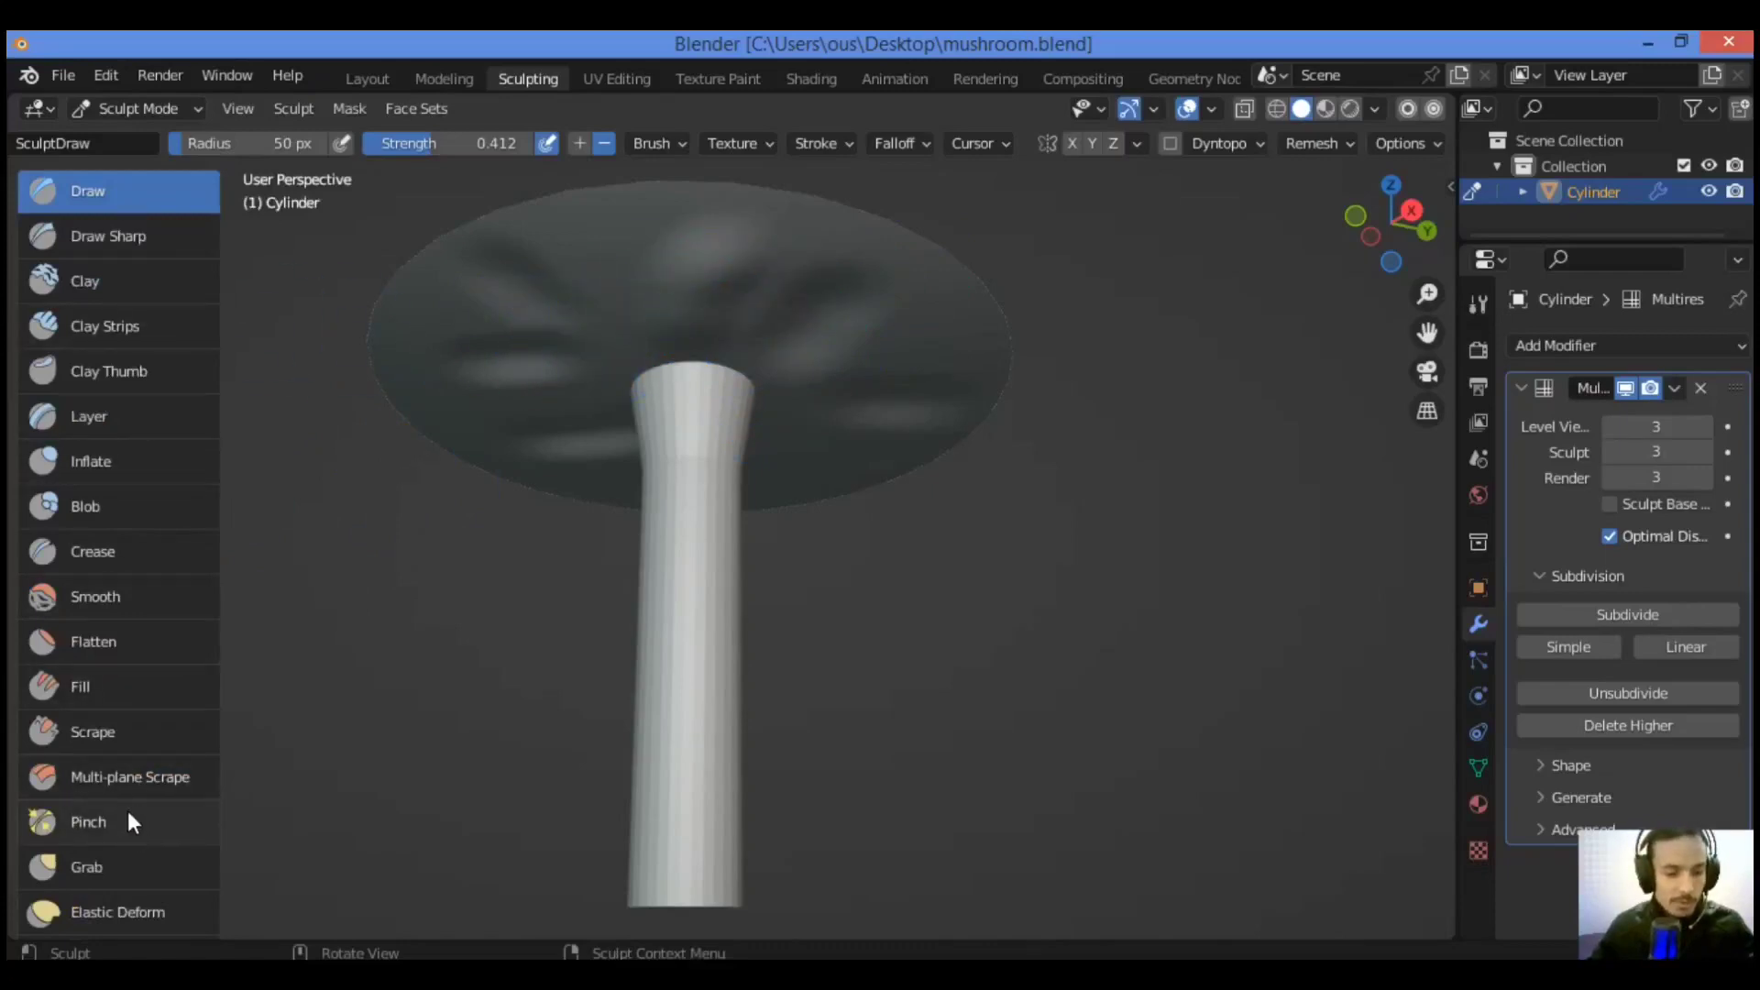
scroll(110, 641, down, 5)
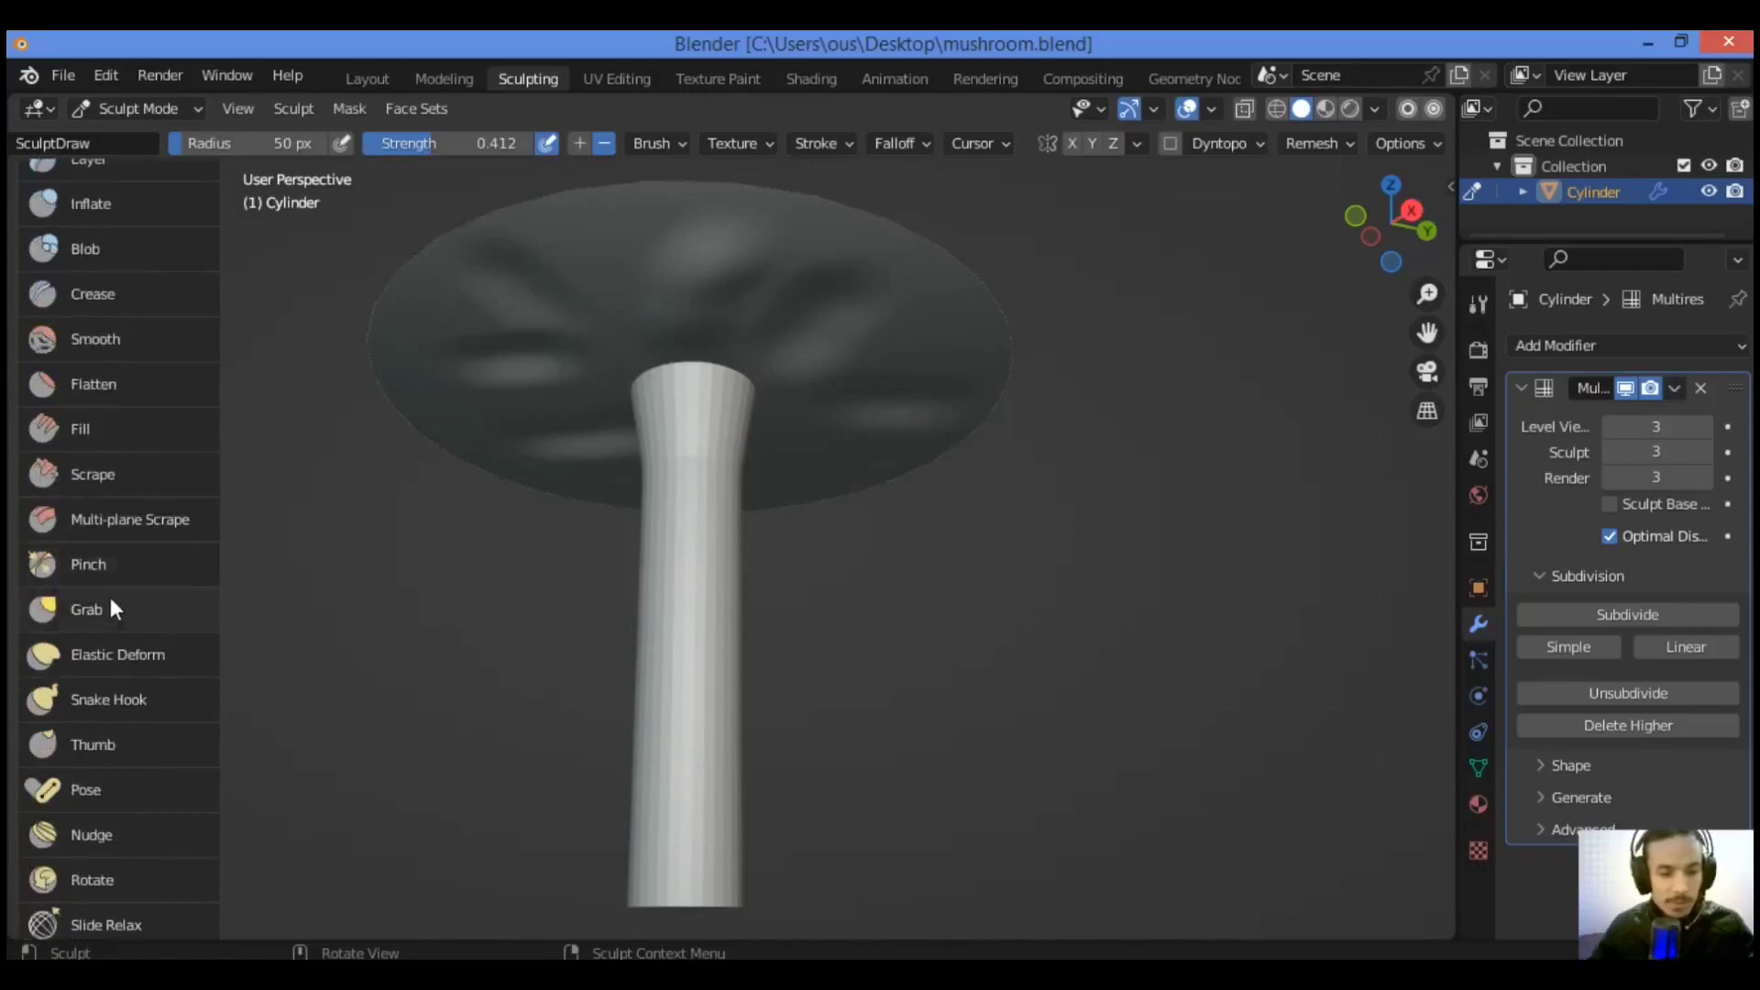
scroll(128, 798, down, 5)
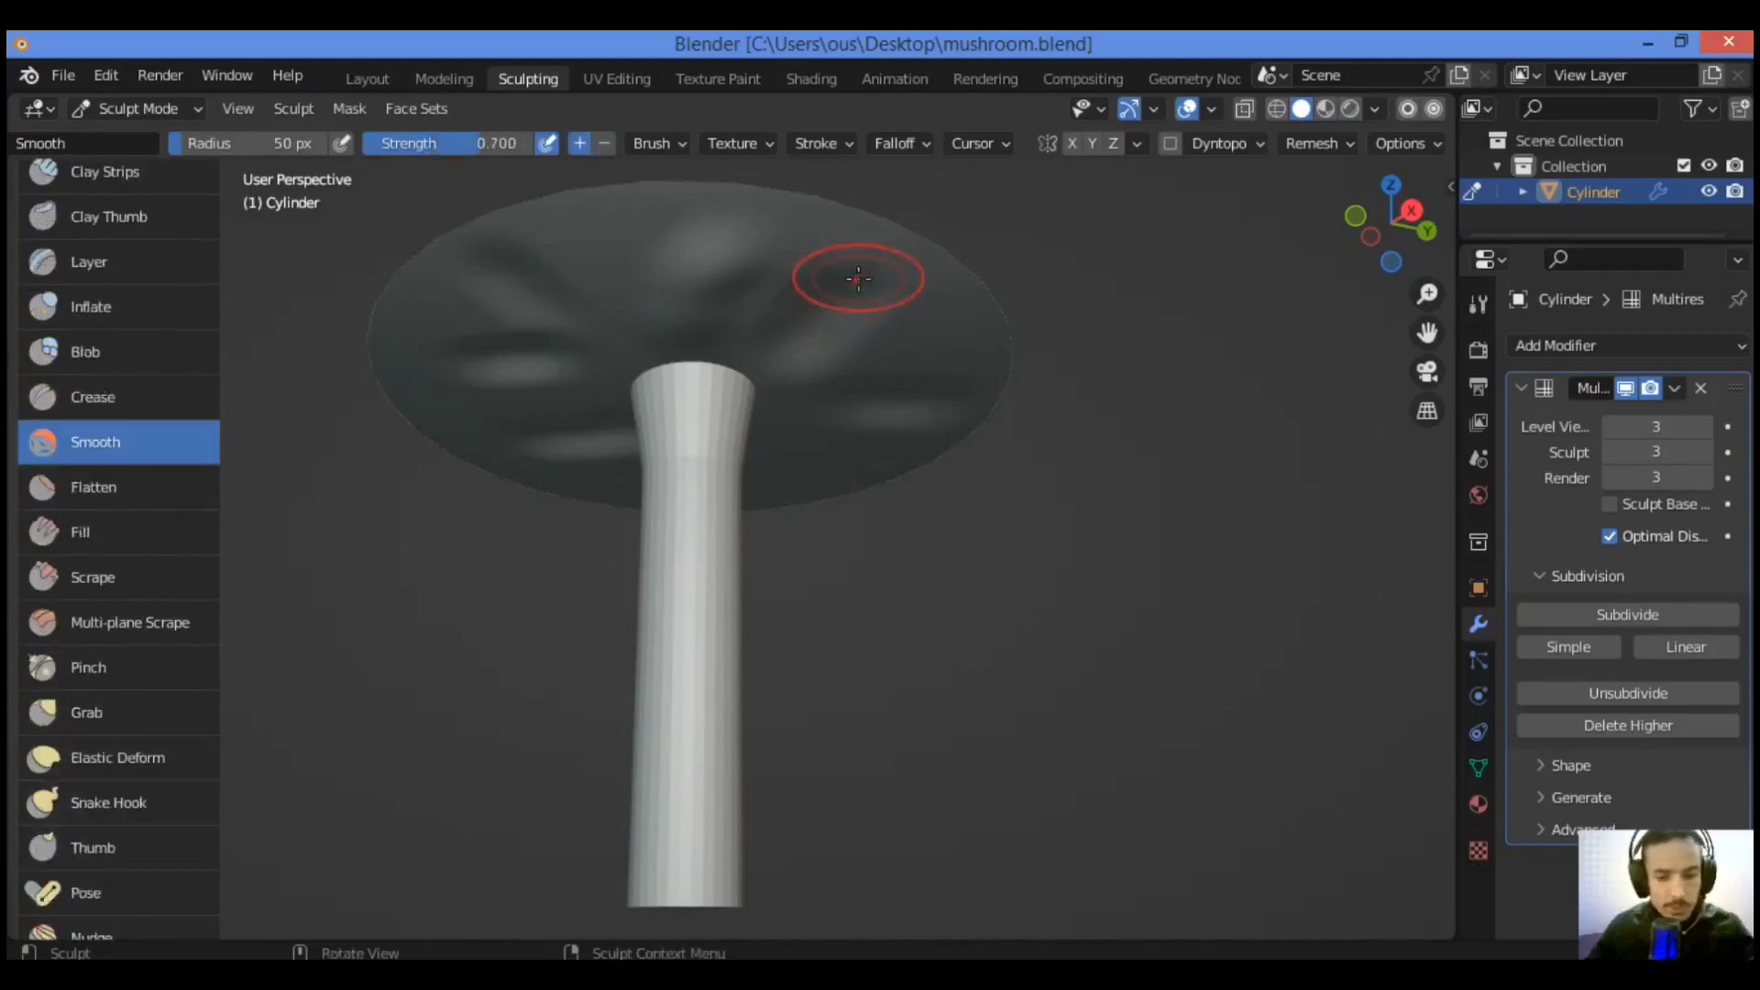
drag(869, 273, 815, 355)
mouse_move(871, 421)
mouse_down()
mouse_move(902, 419)
mouse_move(885, 419)
mouse_up()
drag(503, 333, 509, 371)
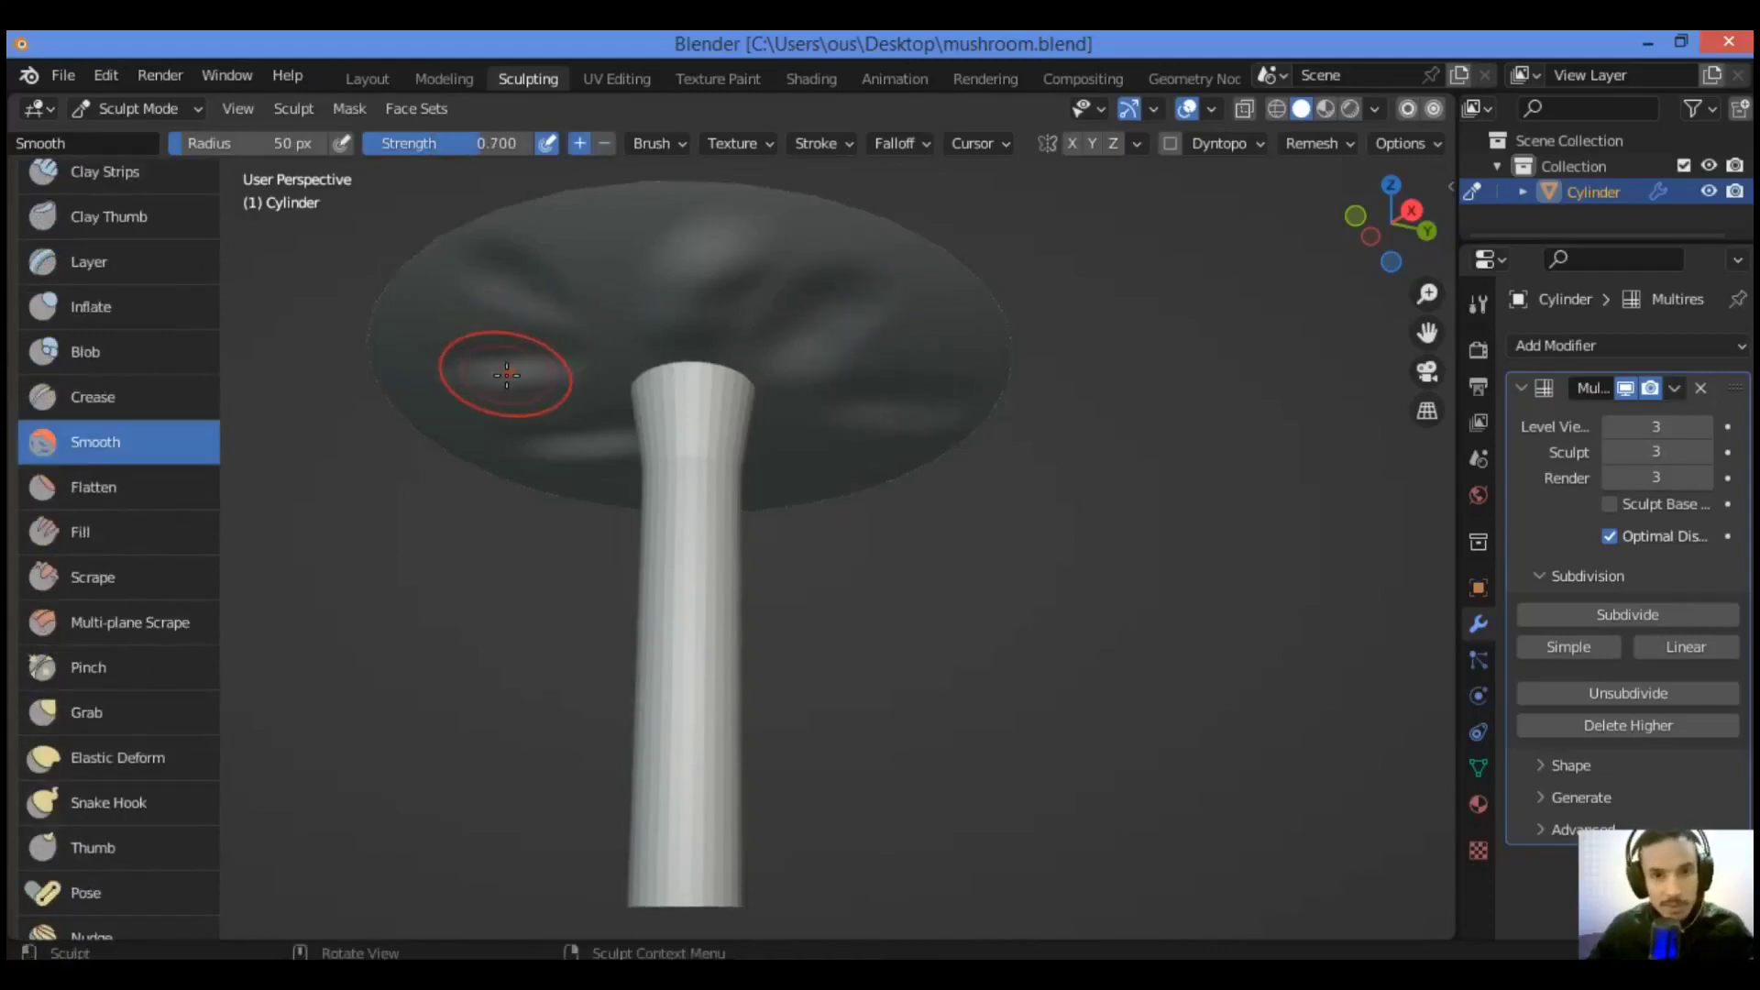
mouse_move(1341, 254)
mouse_down()
mouse_move(716, 262)
mouse_move(680, 369)
mouse_up()
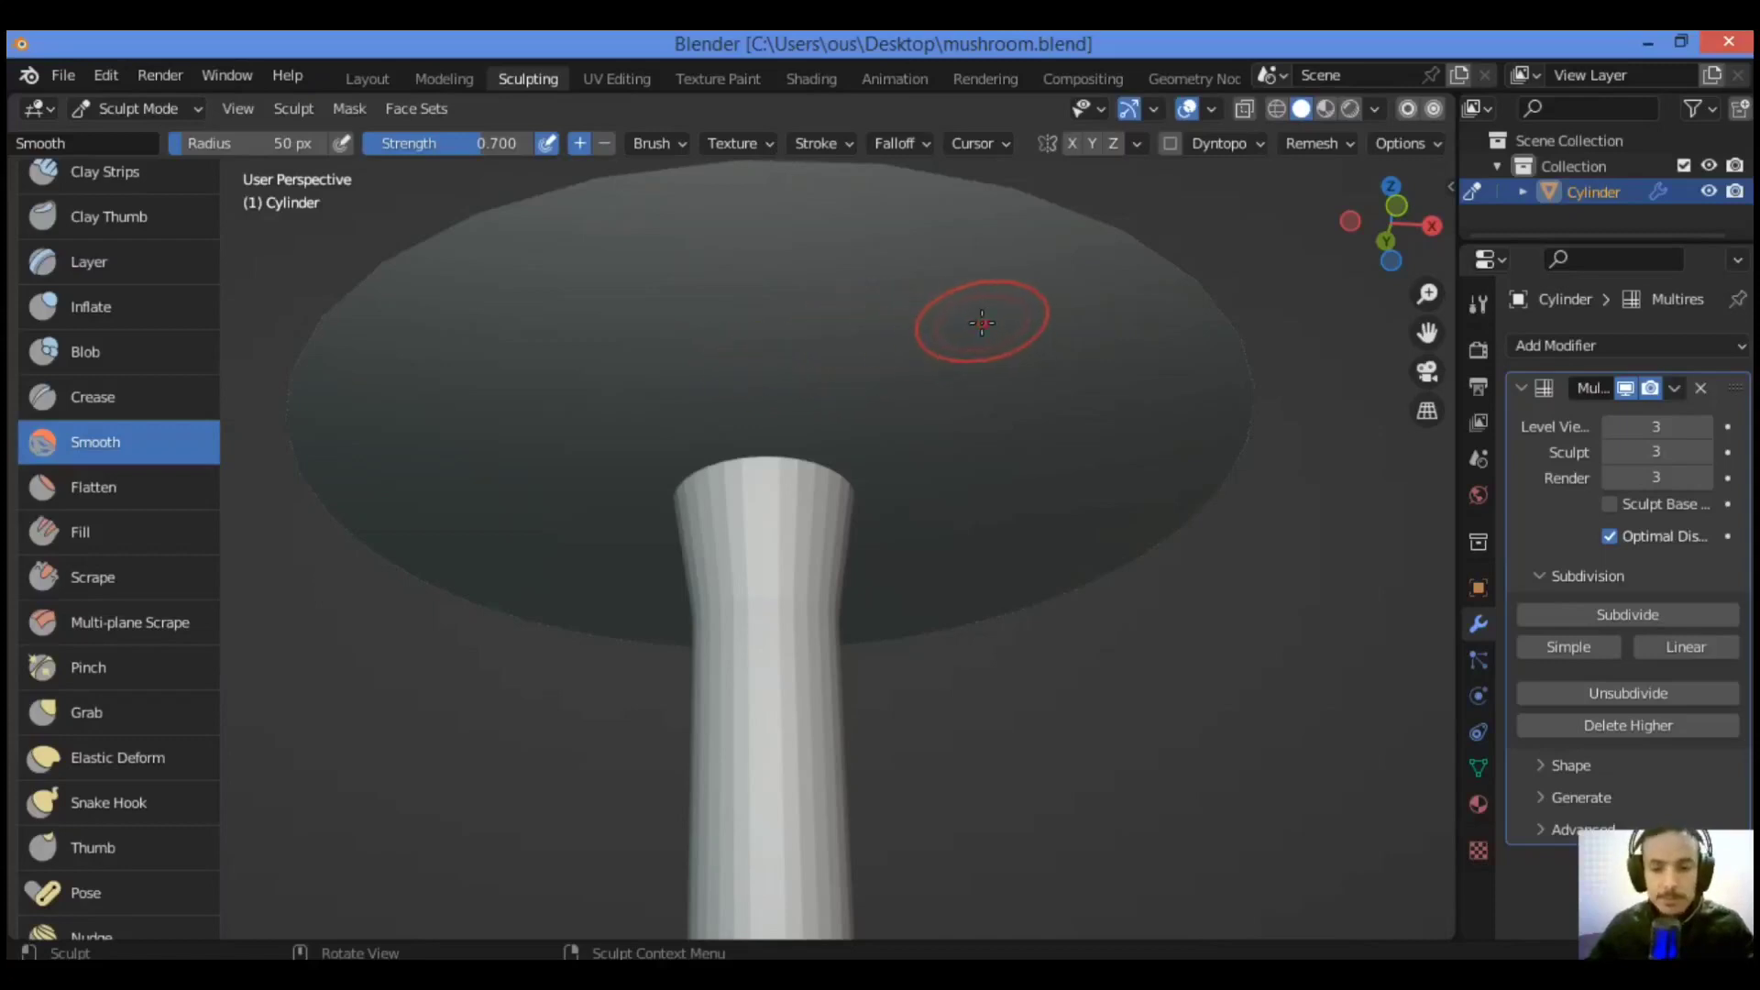
Step: Switch back to the Draw brush and set its radius to 20 px and its strength to 0.4
drag(1403, 234, 1263, 253)
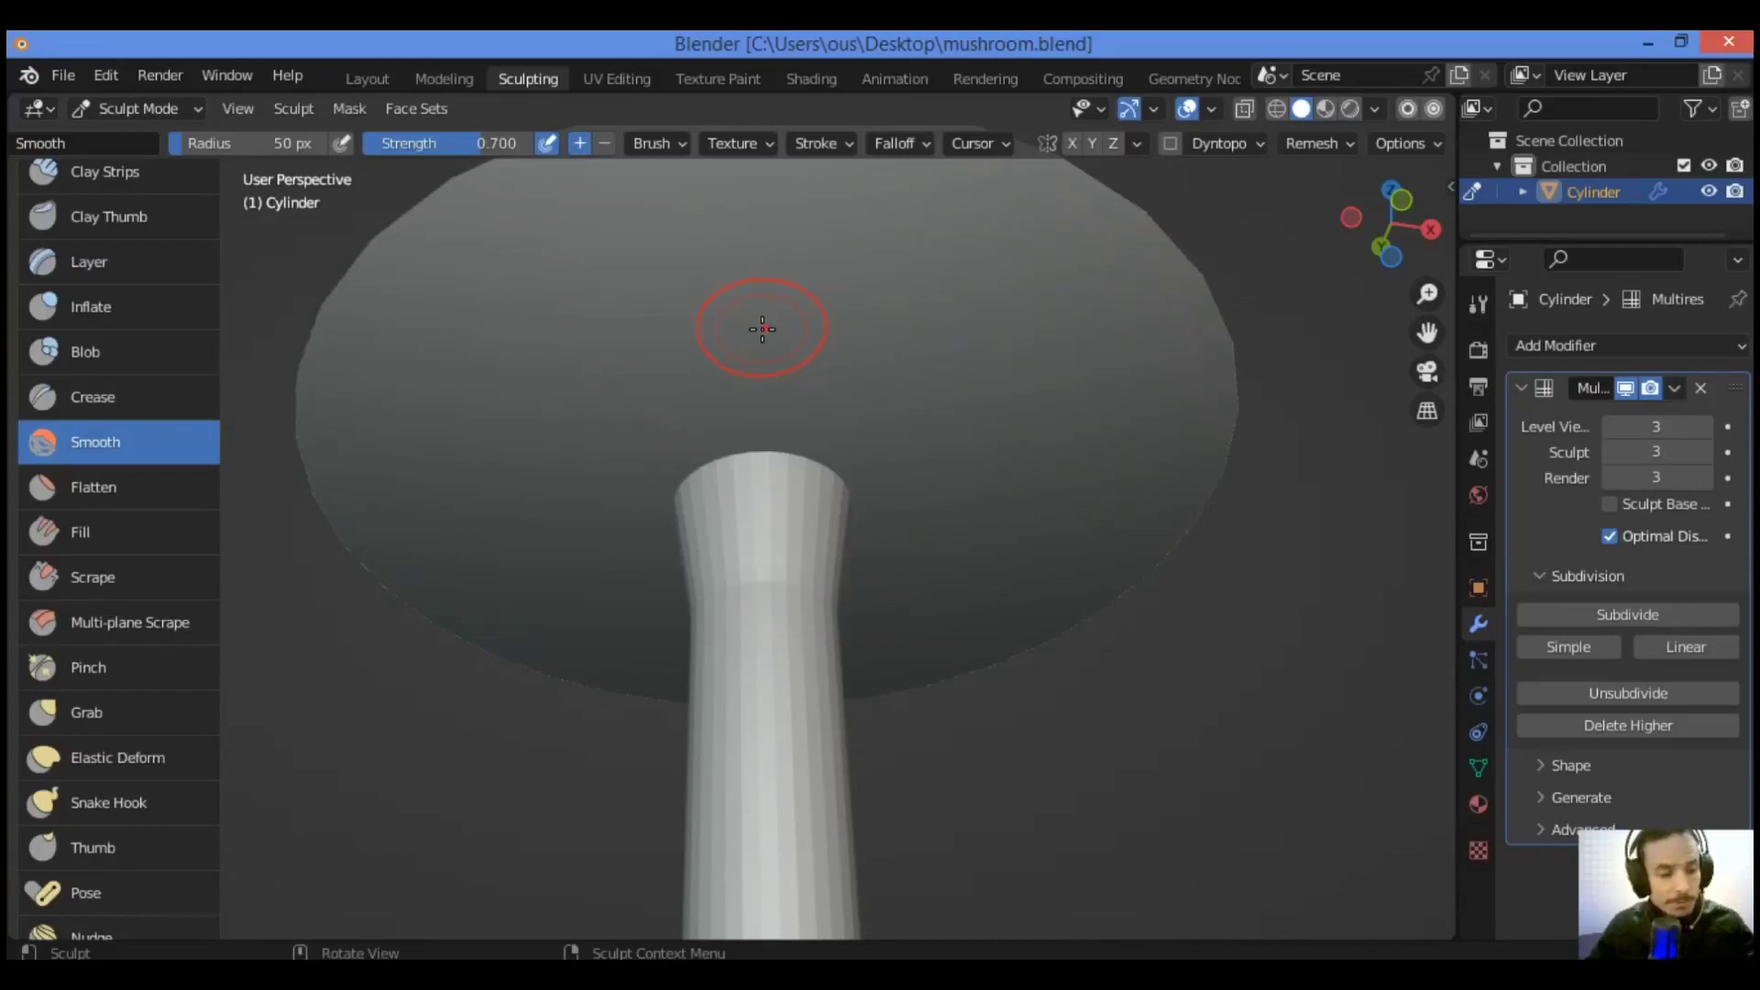
scroll(102, 293, up, 4)
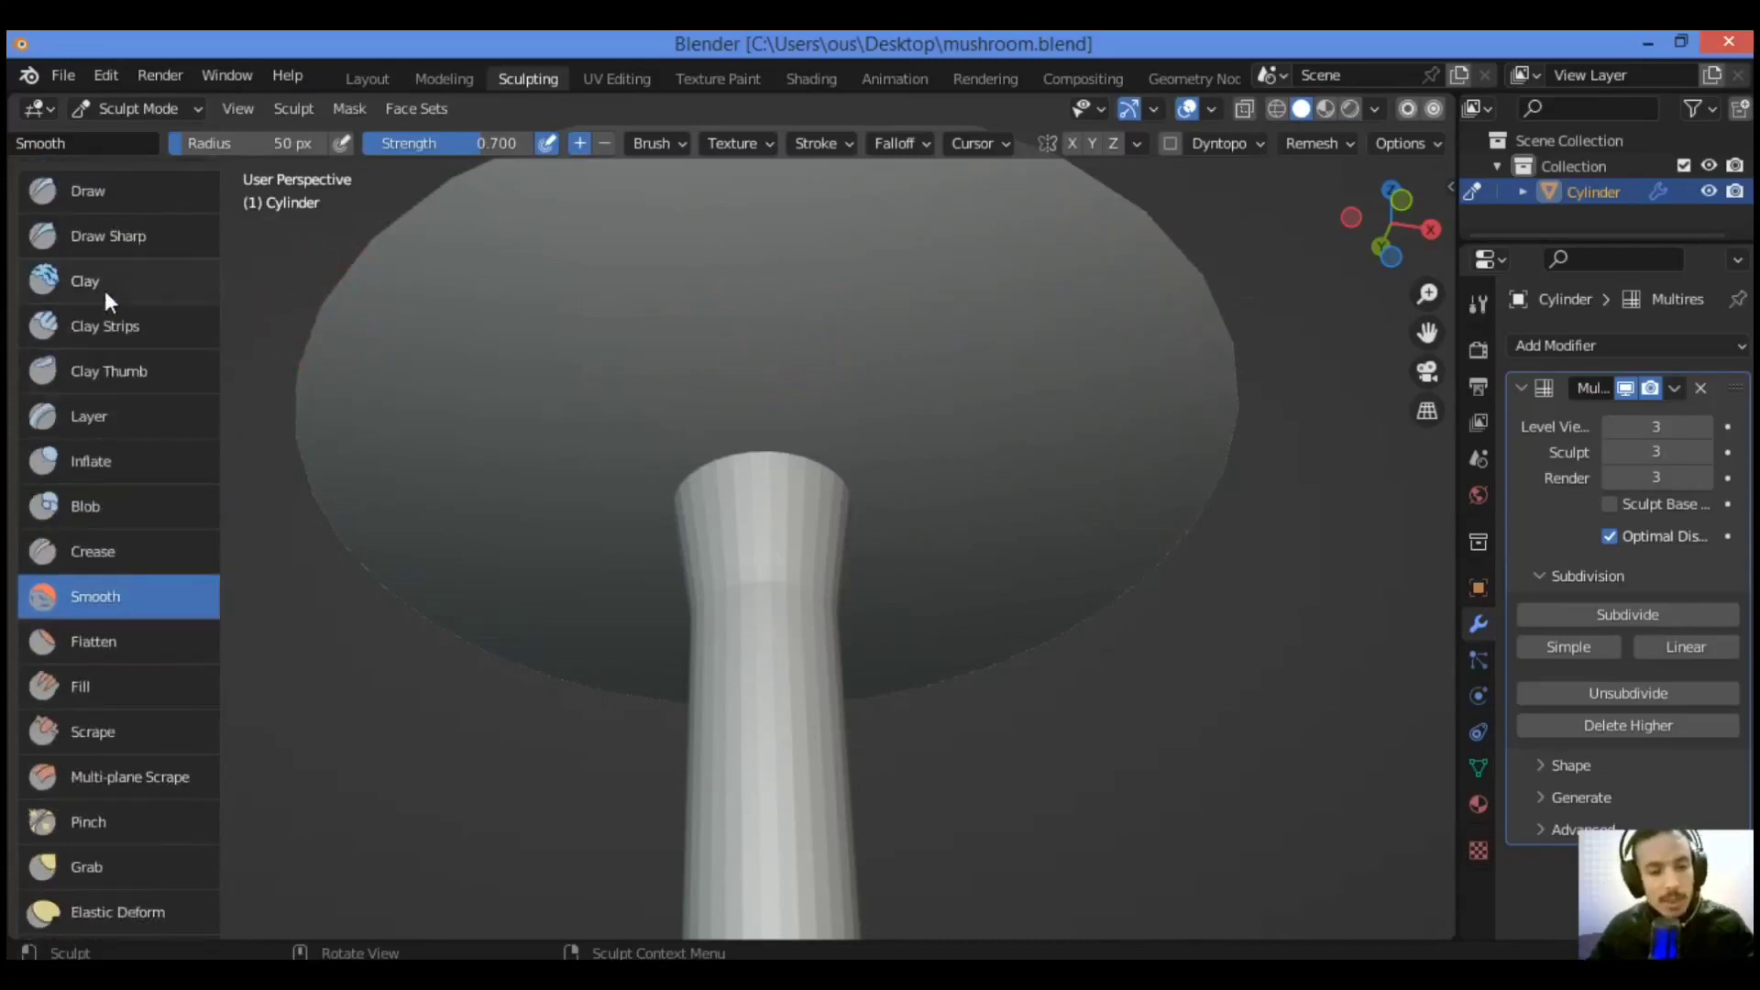
click(145, 193)
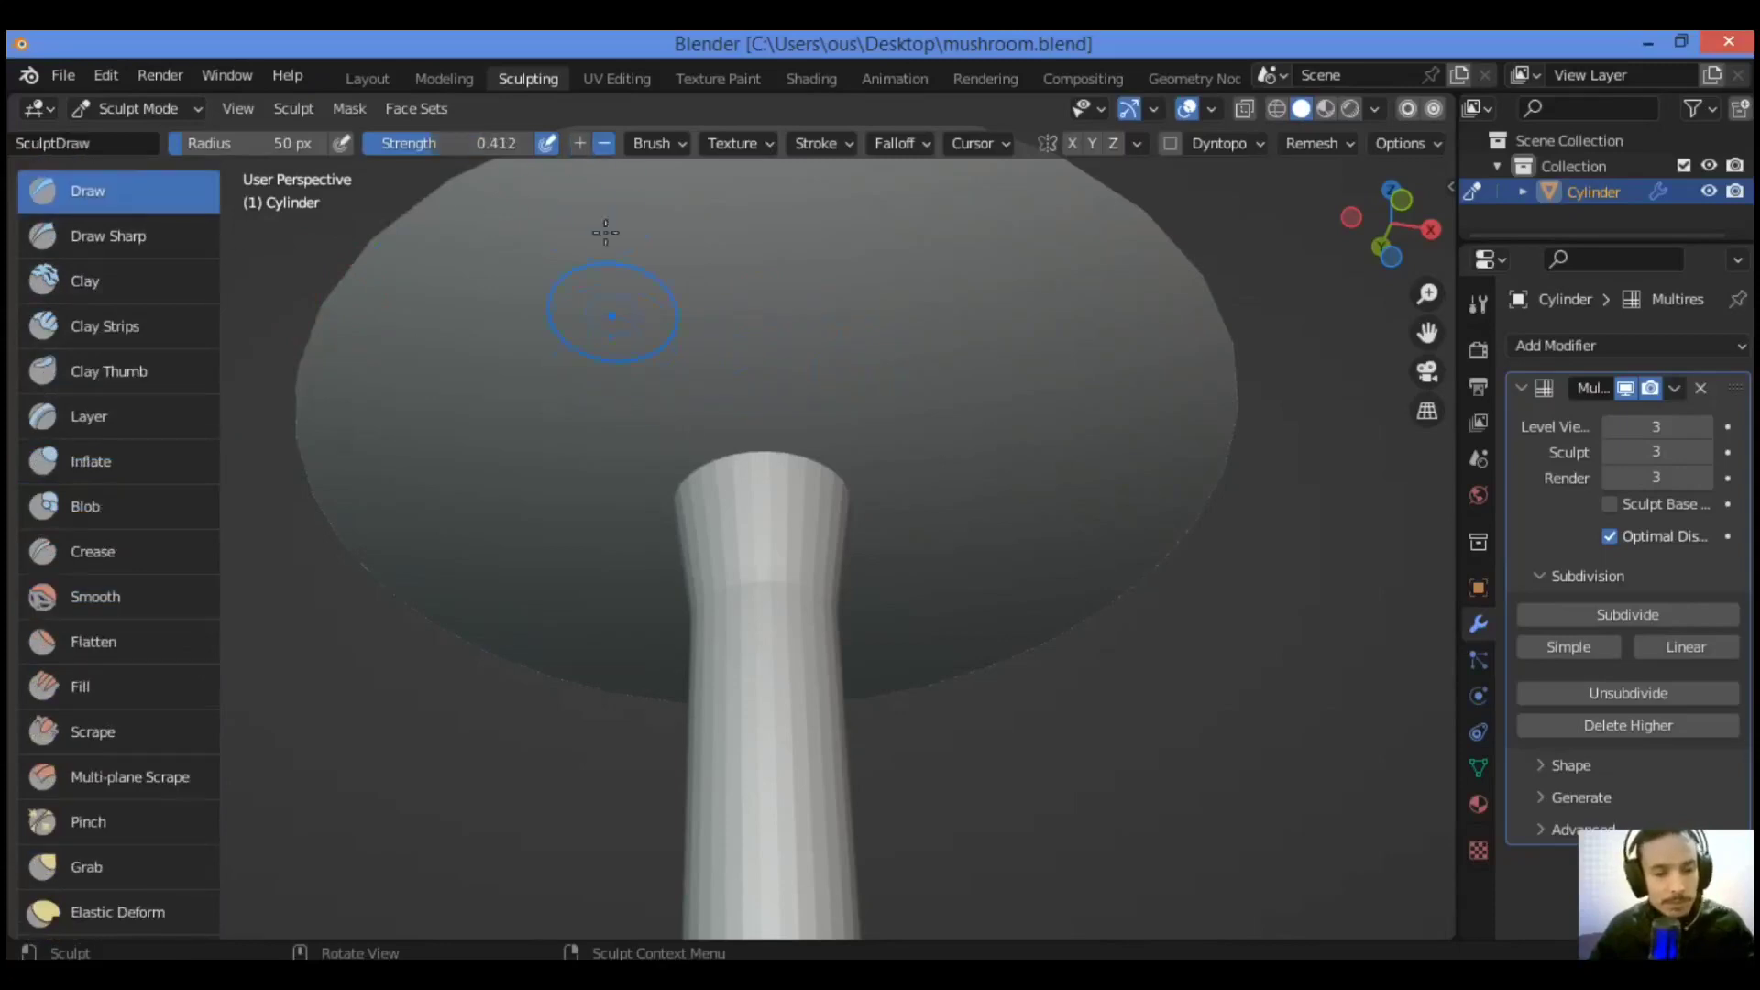
drag(451, 147, 495, 147)
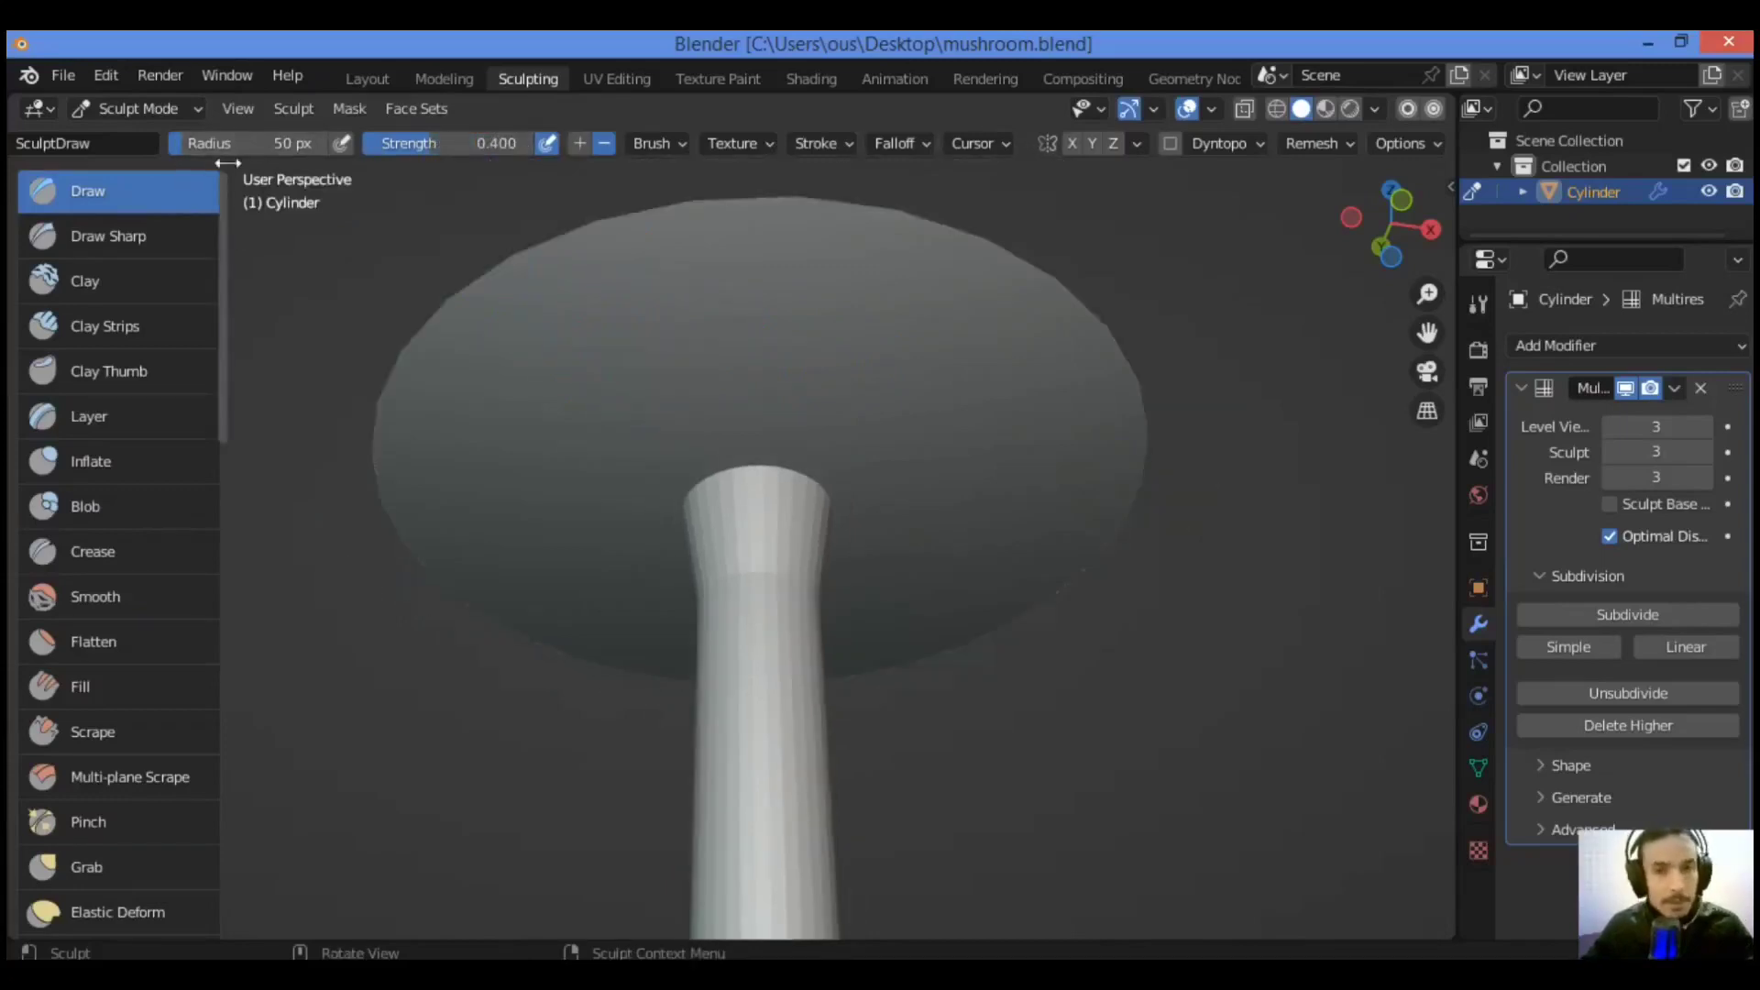
click(234, 145)
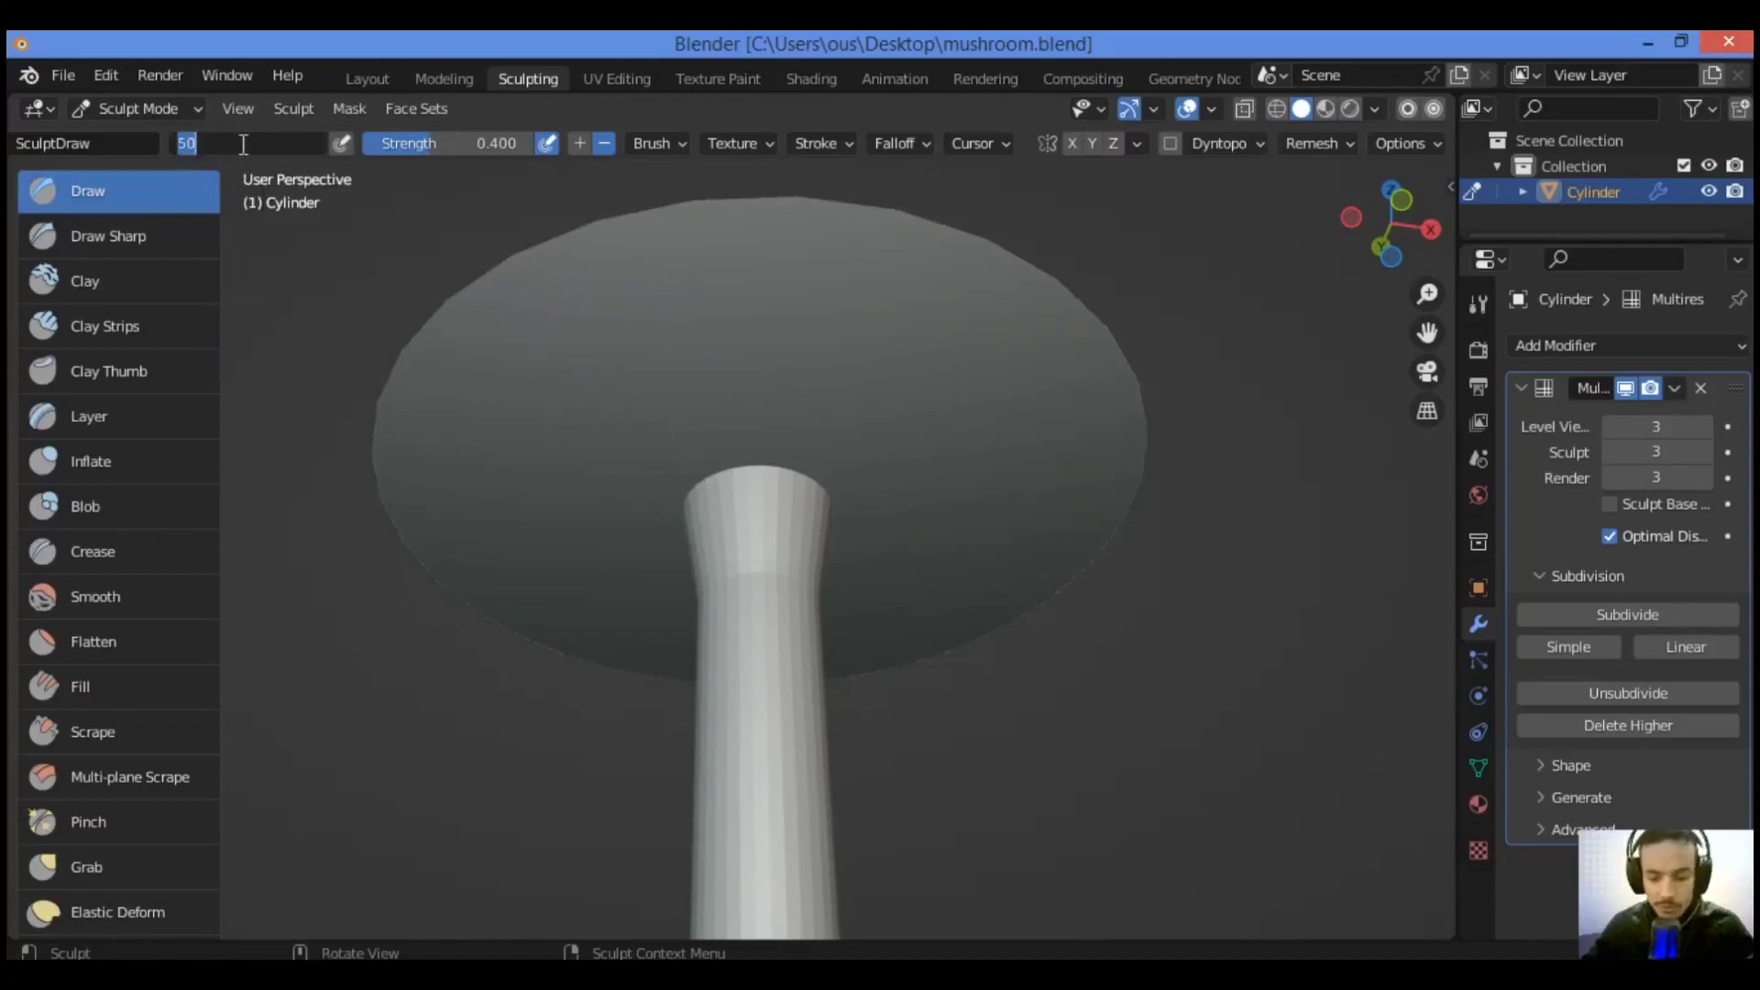
text(20)
key(Return)
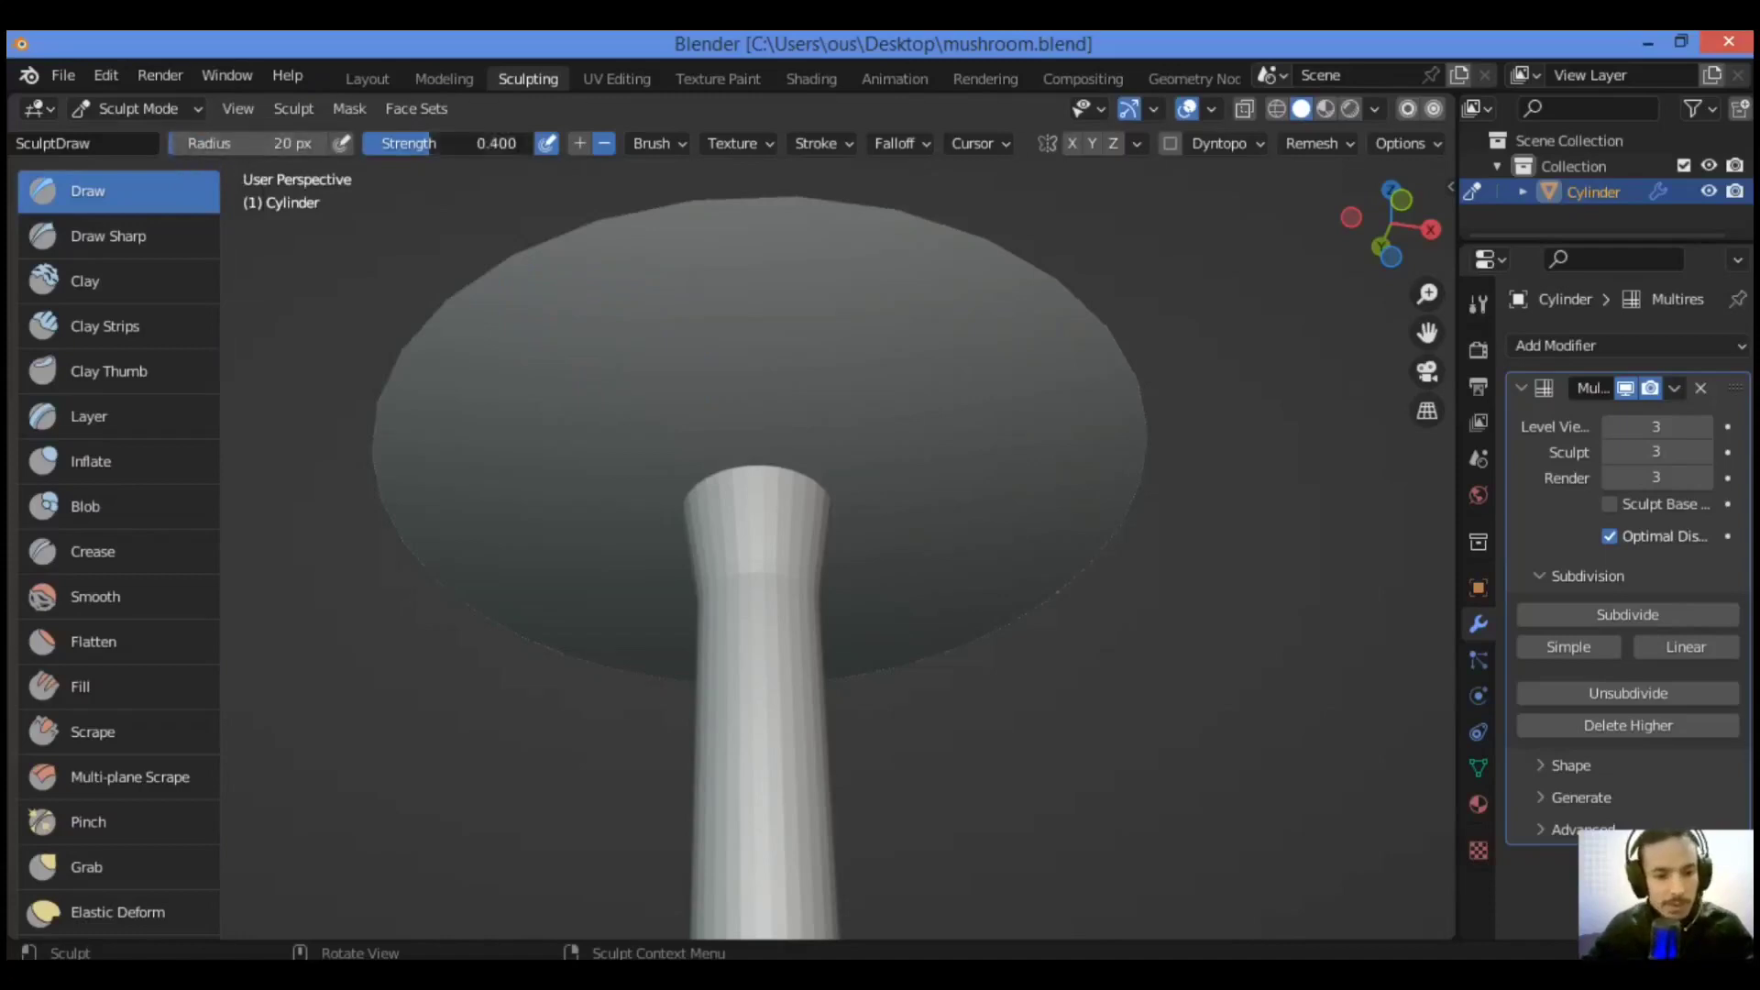
click(476, 139)
text(0.4)
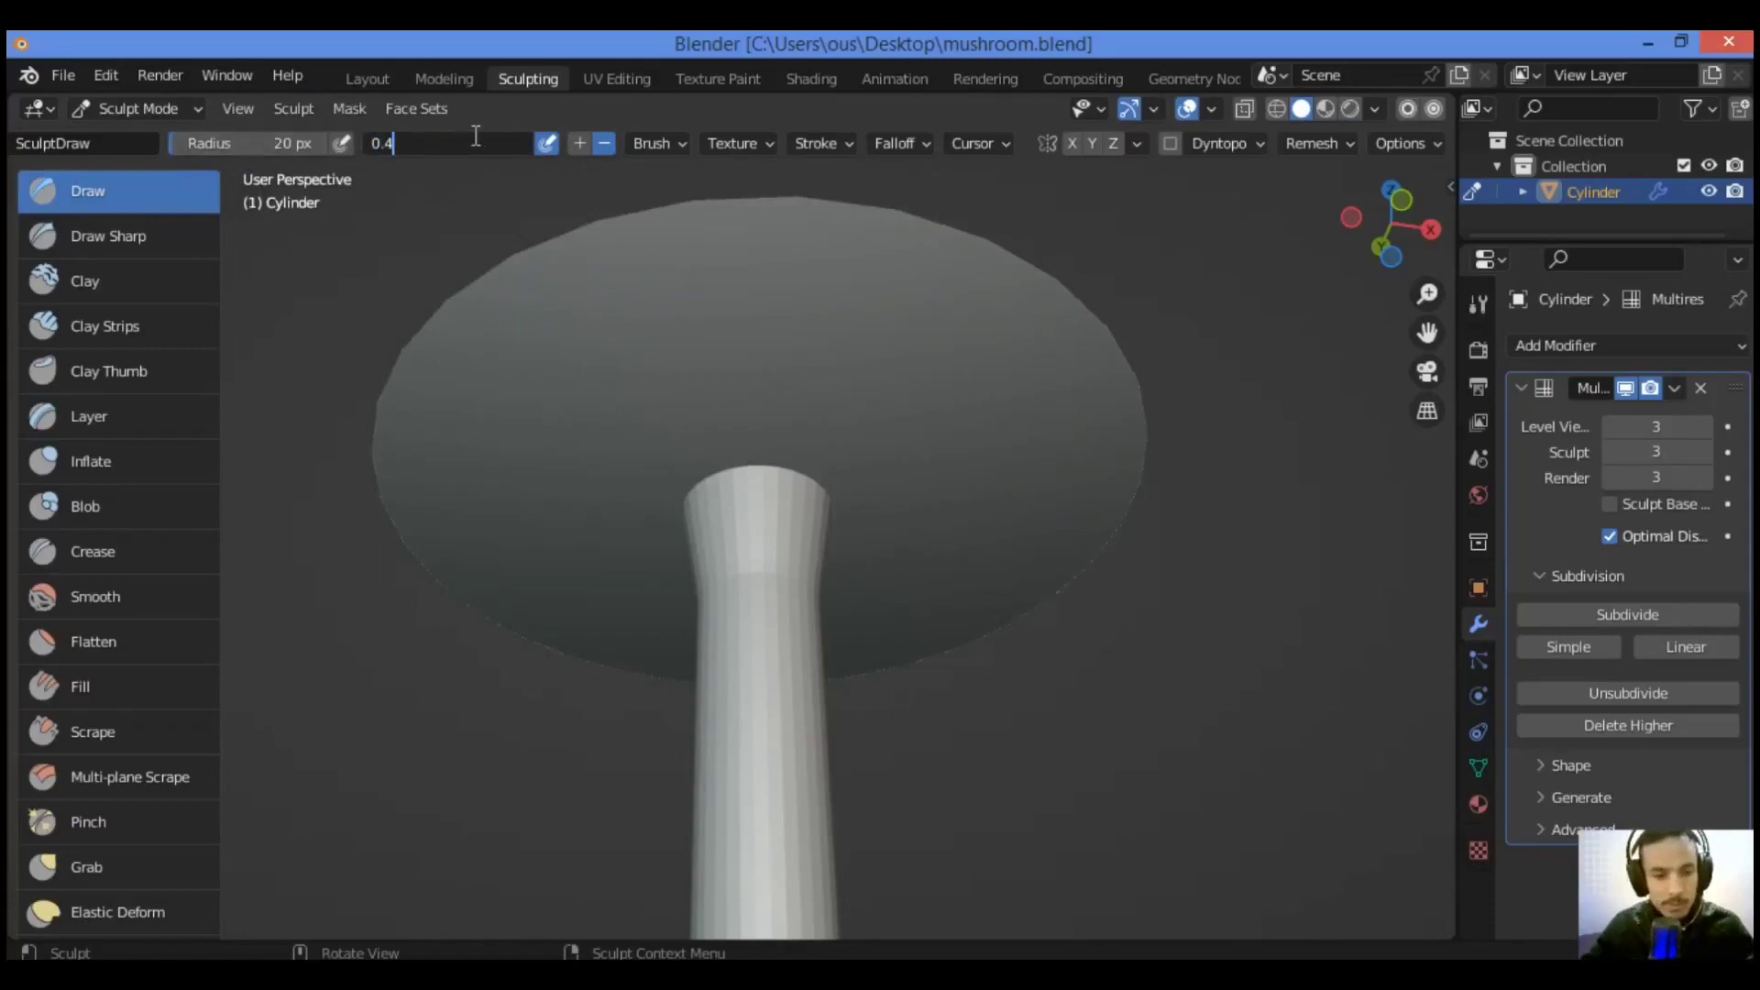
key(Return)
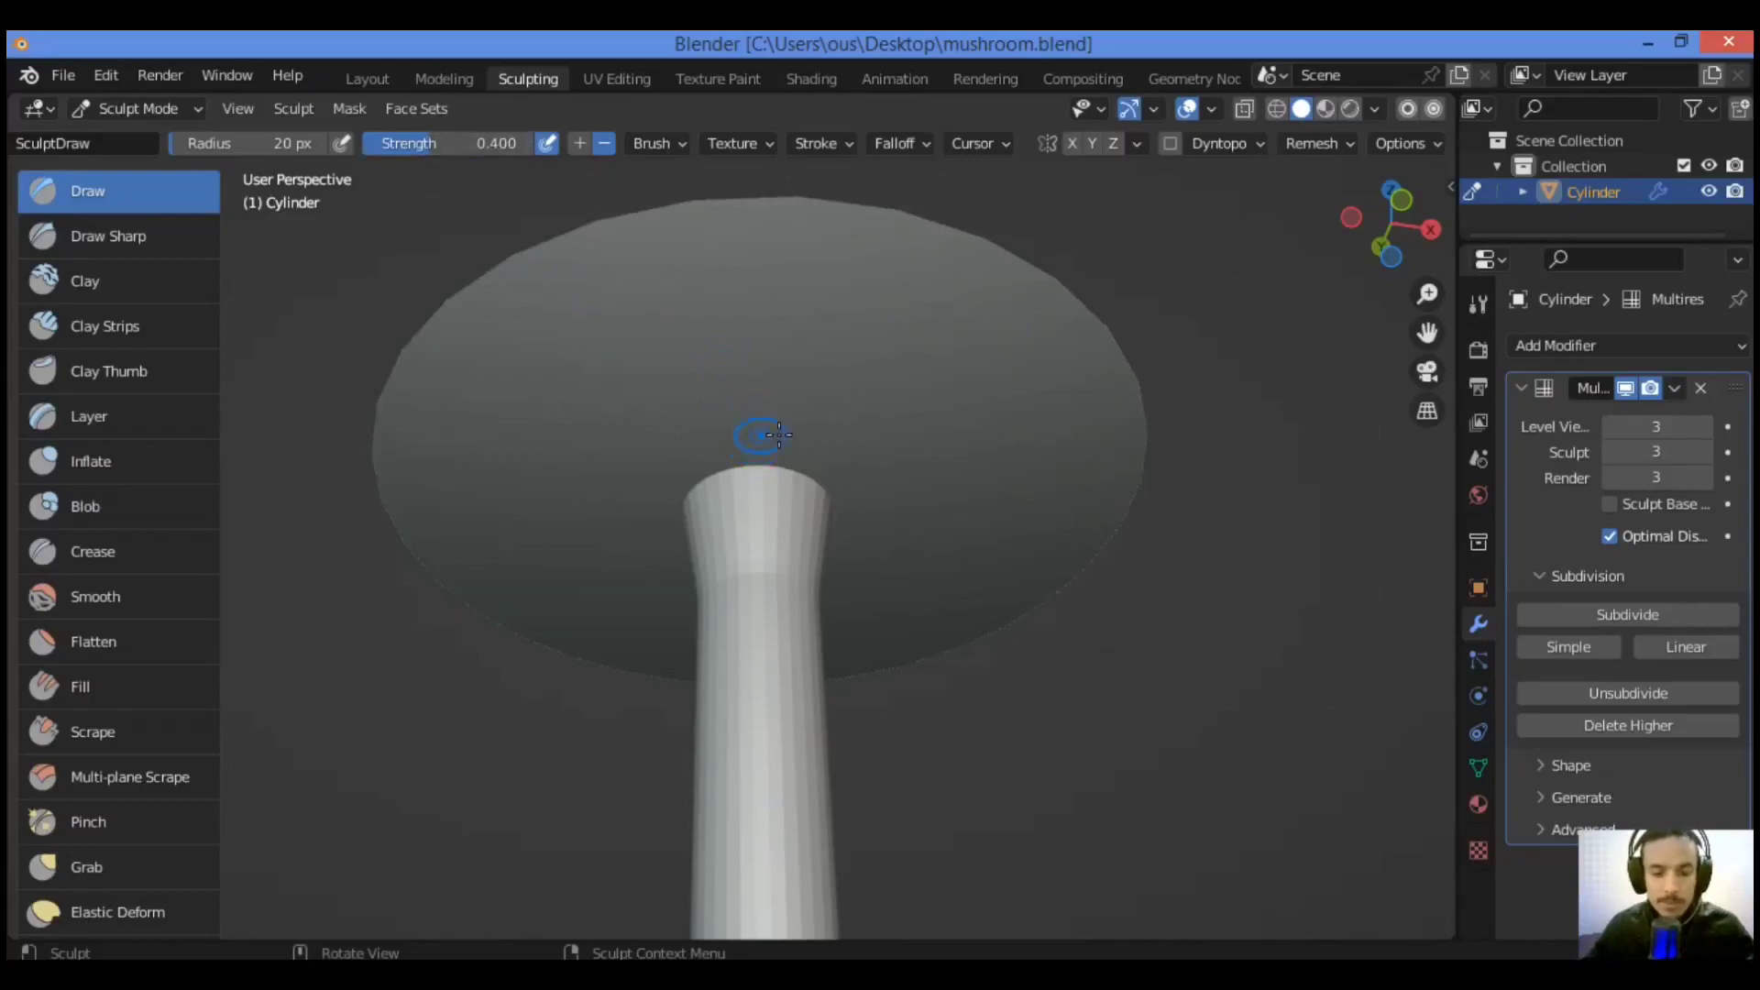
Step: Carve narrow radial grooves into the cap's underside from the stem towards the rim, working around the stem
mouse_move(757, 454)
mouse_down()
mouse_move(759, 348)
mouse_move(801, 248)
mouse_up()
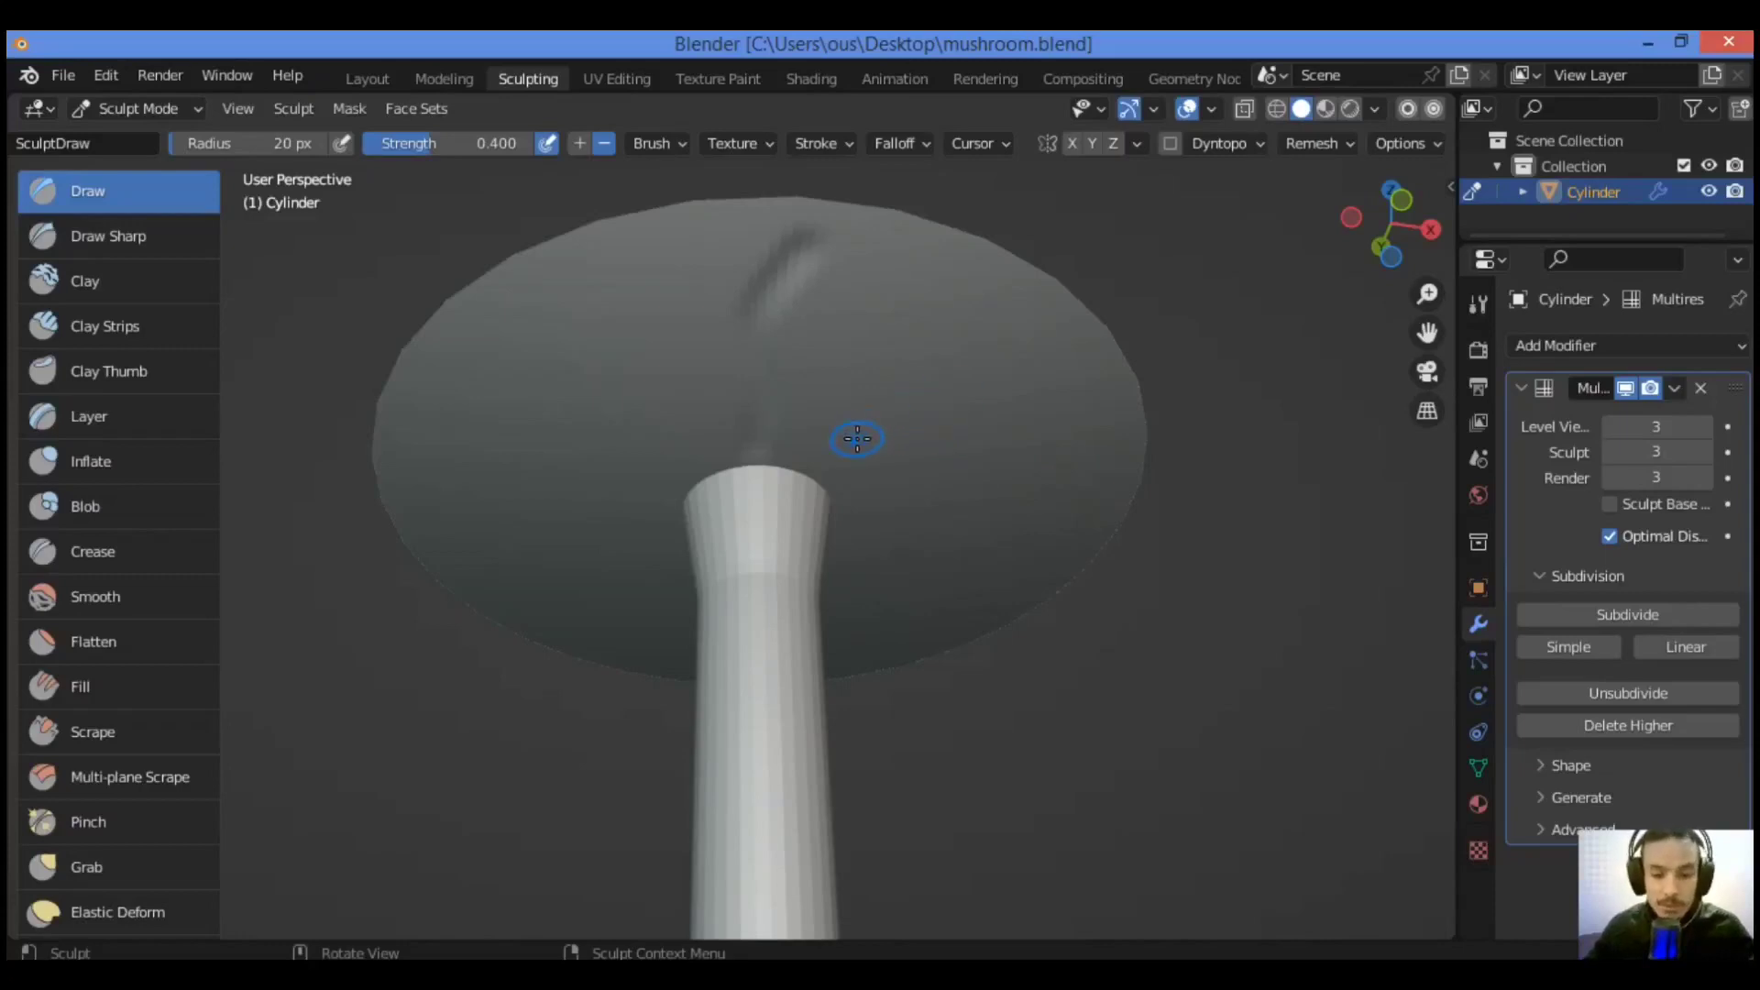
drag(854, 436, 933, 277)
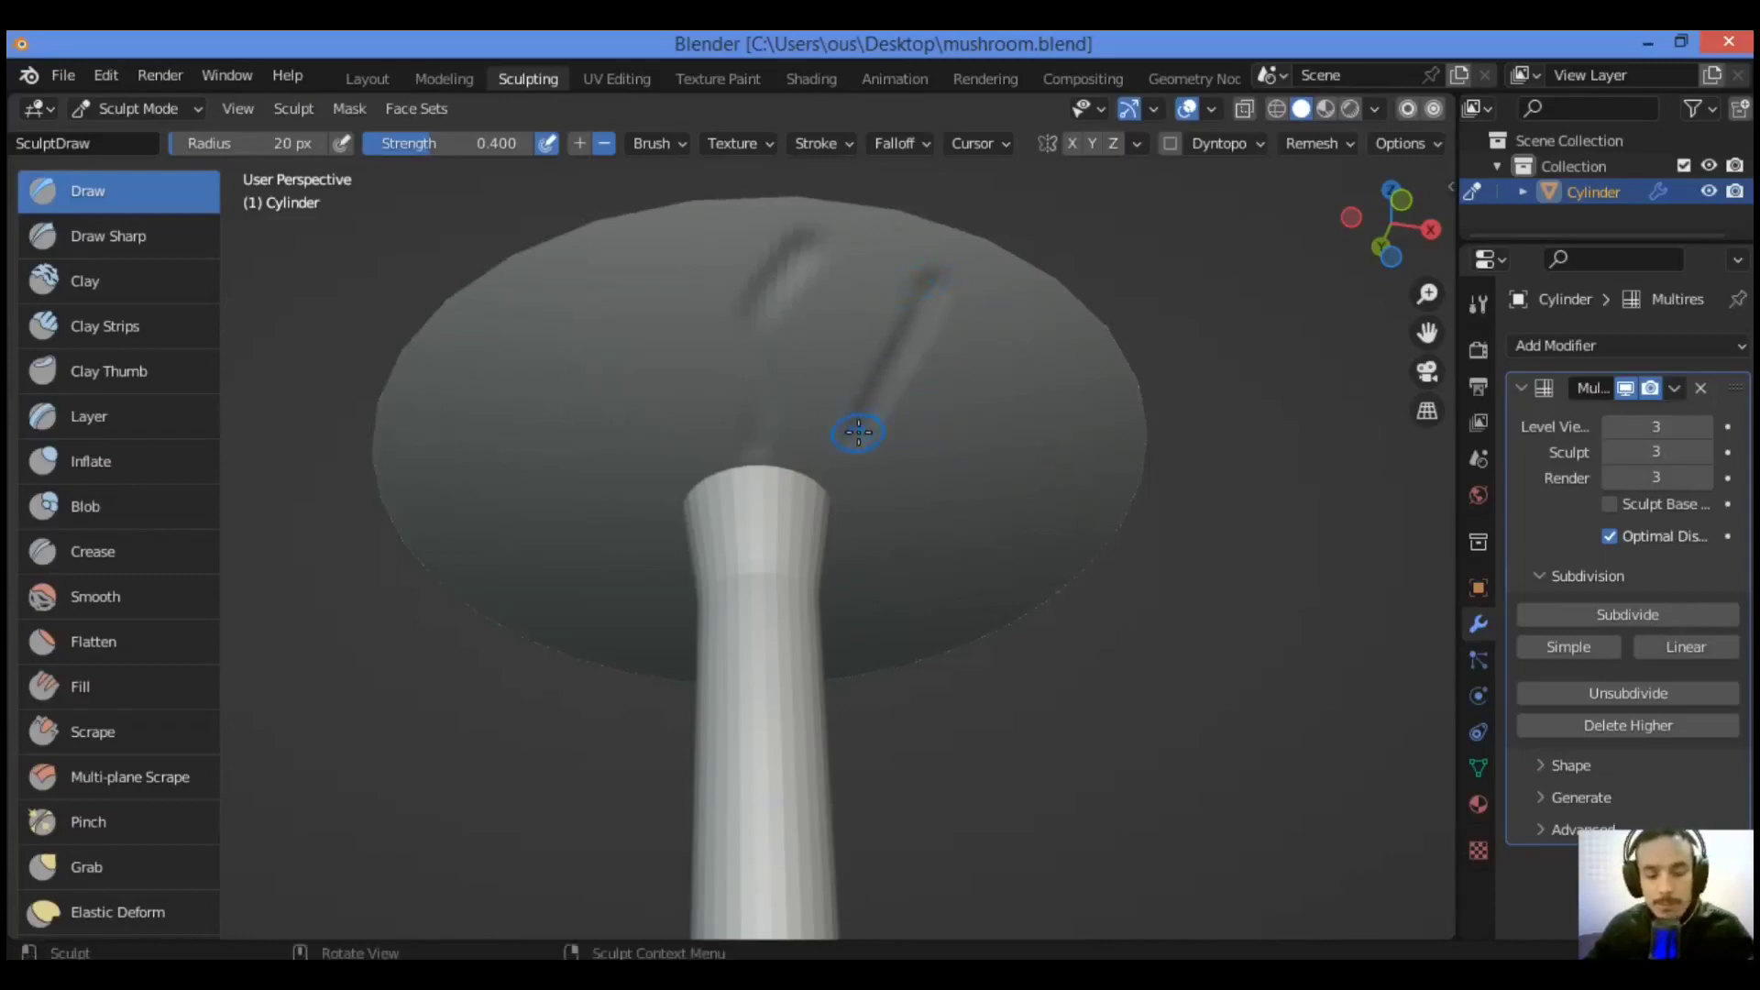
mouse_move(853, 422)
mouse_down()
mouse_move(837, 463)
mouse_move(880, 495)
mouse_move(1064, 378)
mouse_up()
mouse_move(885, 543)
mouse_down()
mouse_move(921, 554)
mouse_move(1063, 503)
mouse_up()
mouse_move(1409, 240)
mouse_down()
mouse_move(1192, 385)
mouse_move(1045, 435)
mouse_up()
mouse_move(880, 431)
mouse_down()
mouse_move(845, 460)
mouse_move(893, 488)
mouse_move(974, 416)
mouse_move(1113, 381)
mouse_move(1119, 410)
mouse_up()
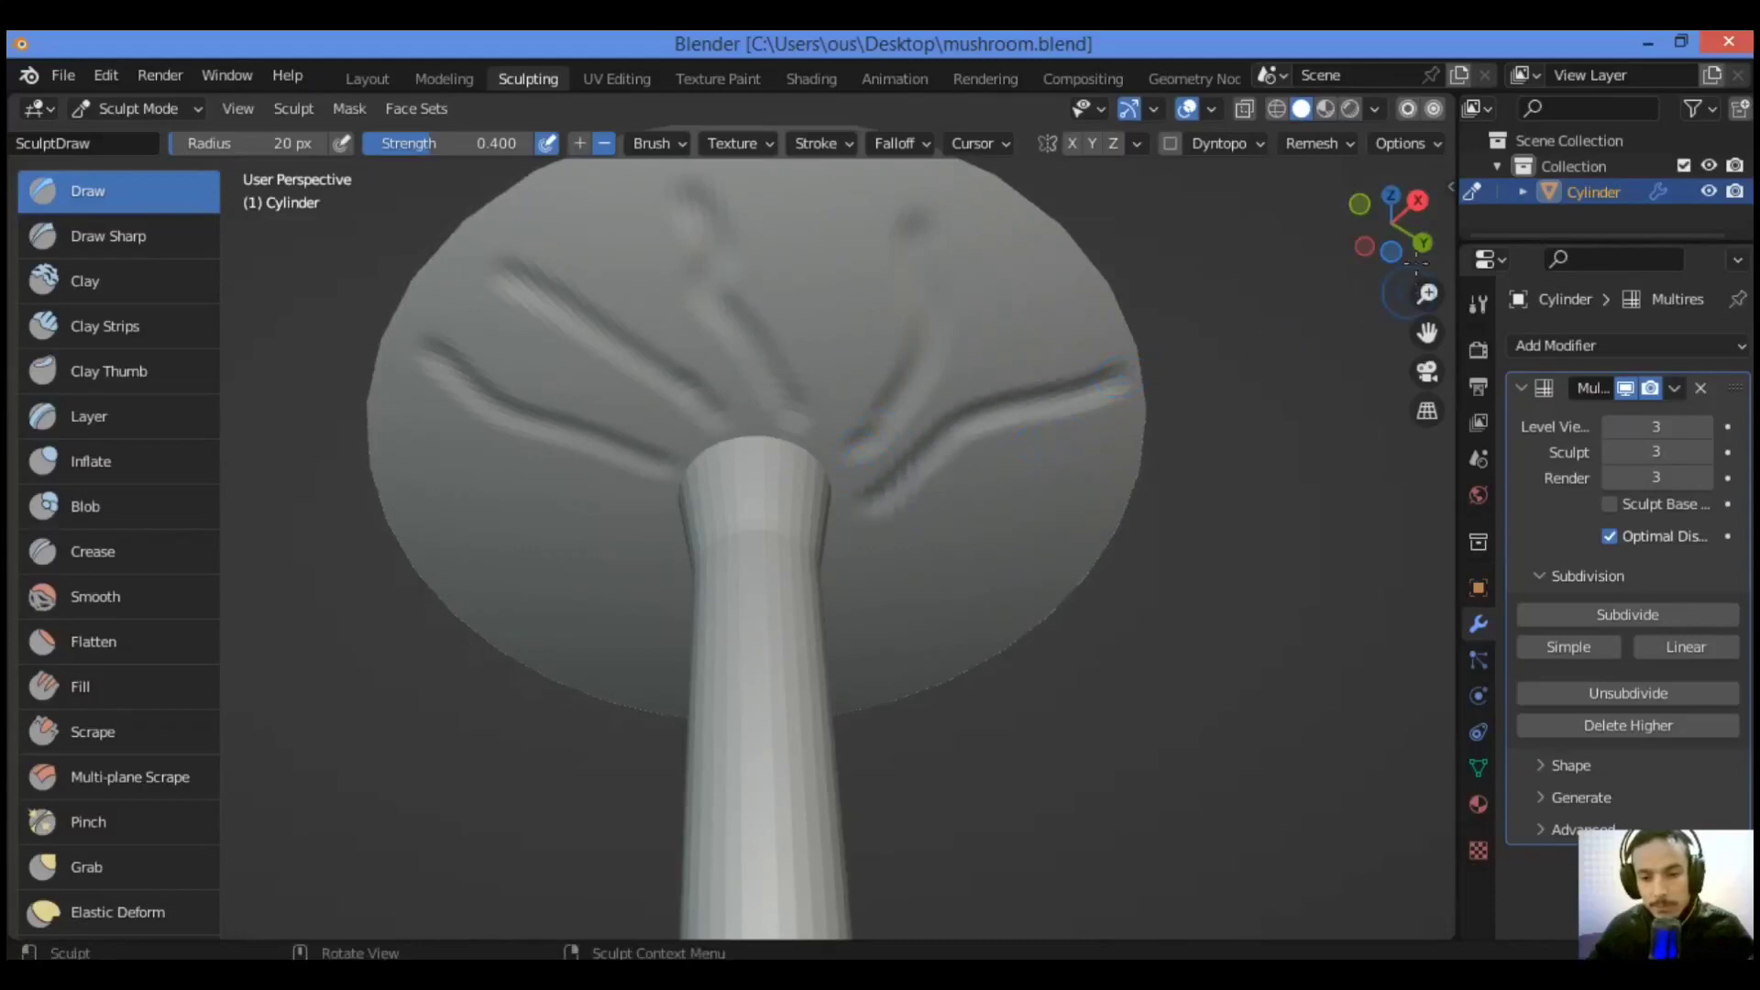
drag(1389, 240, 1373, 264)
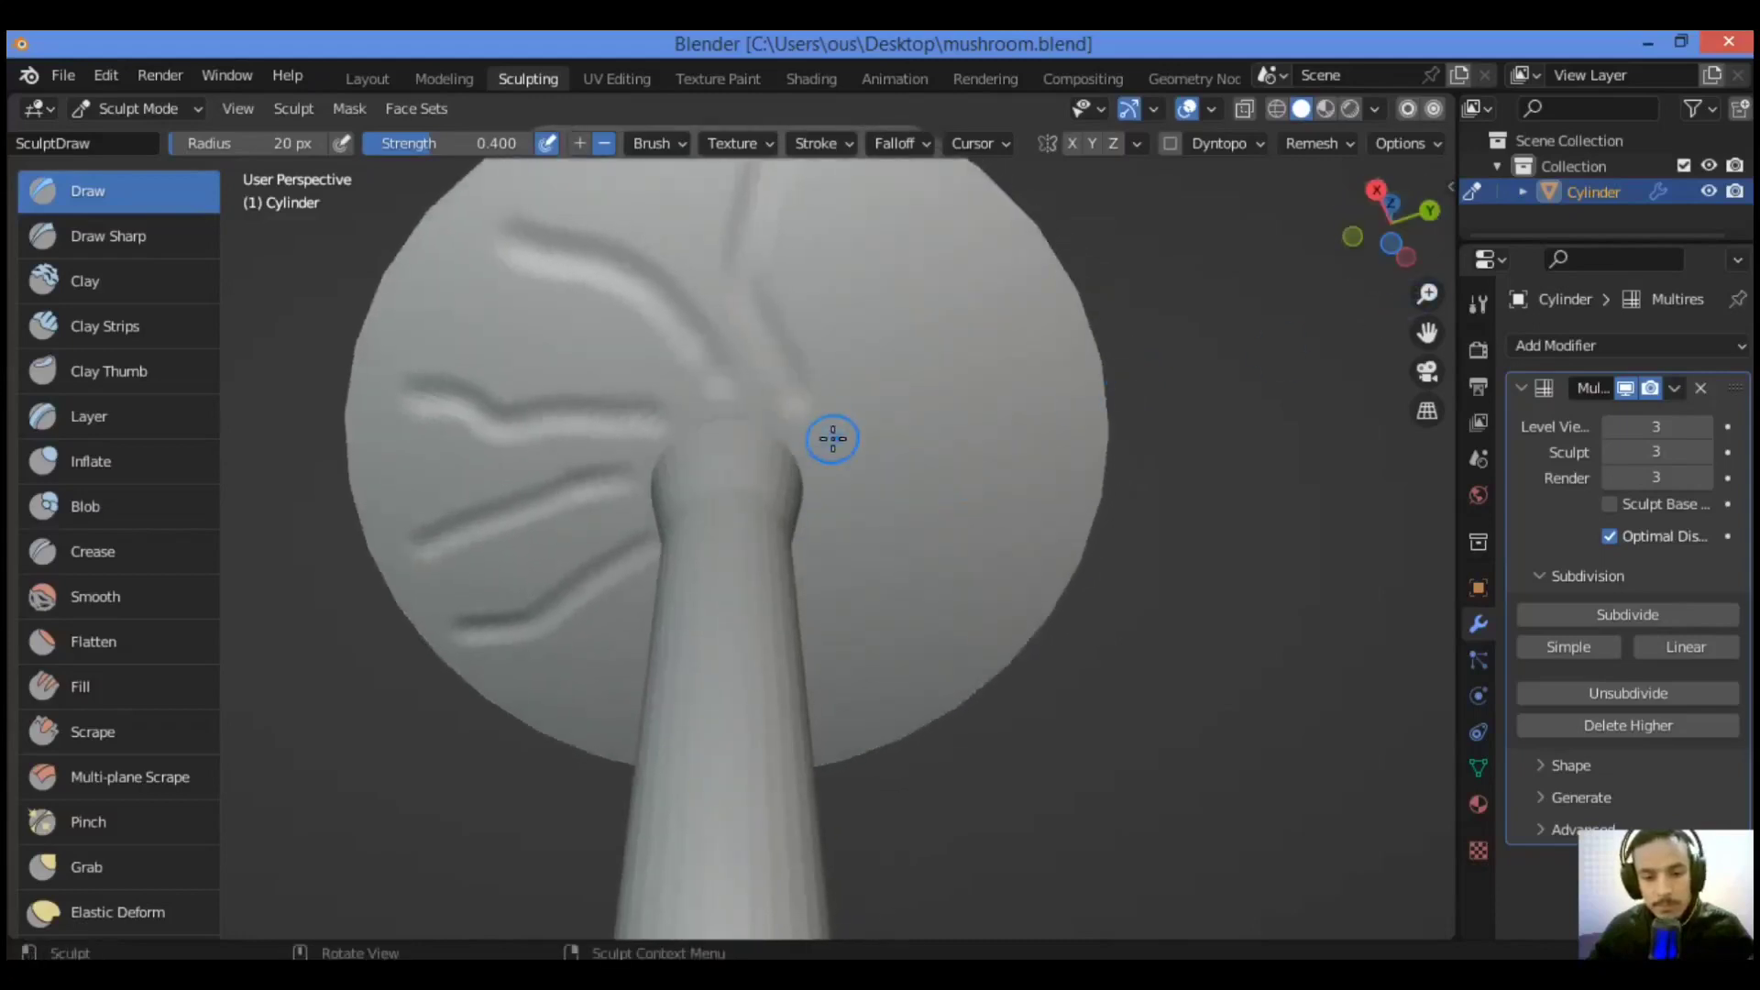
drag(834, 438, 1005, 323)
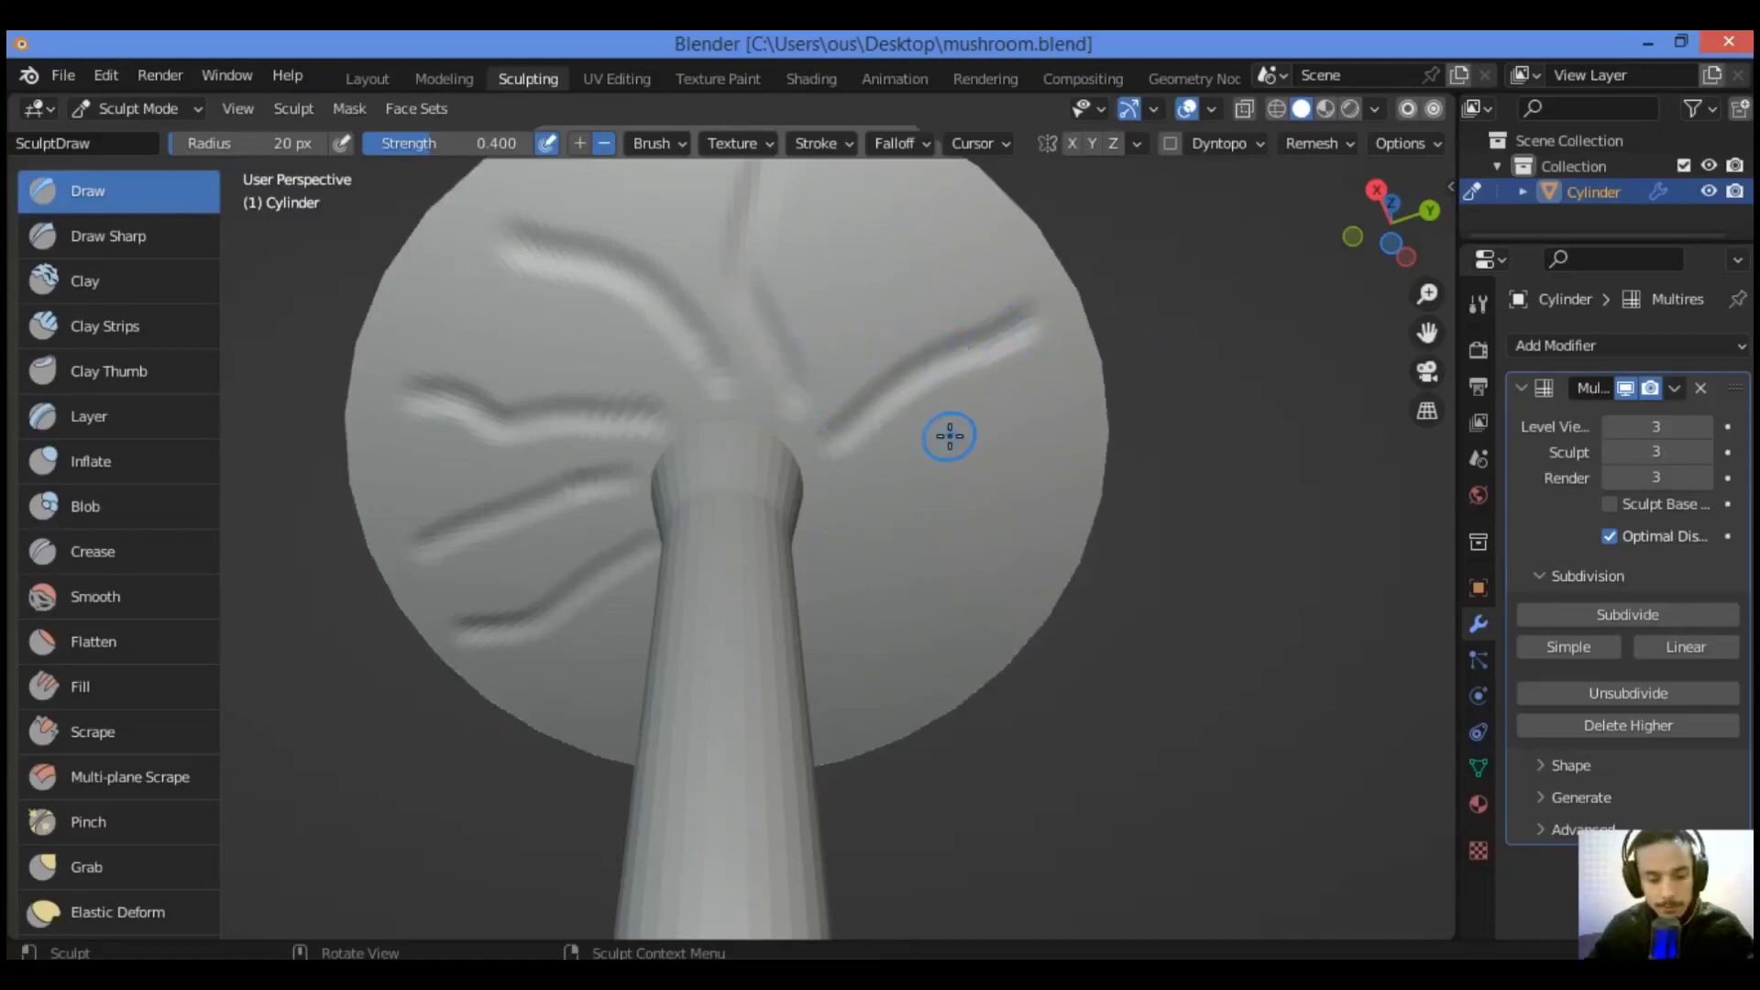
Step: Undo the most recent groove strokes and carve replacement grooves from the stem towards the rim of the cap
key(ctrl+z)
key(ctrl+z)
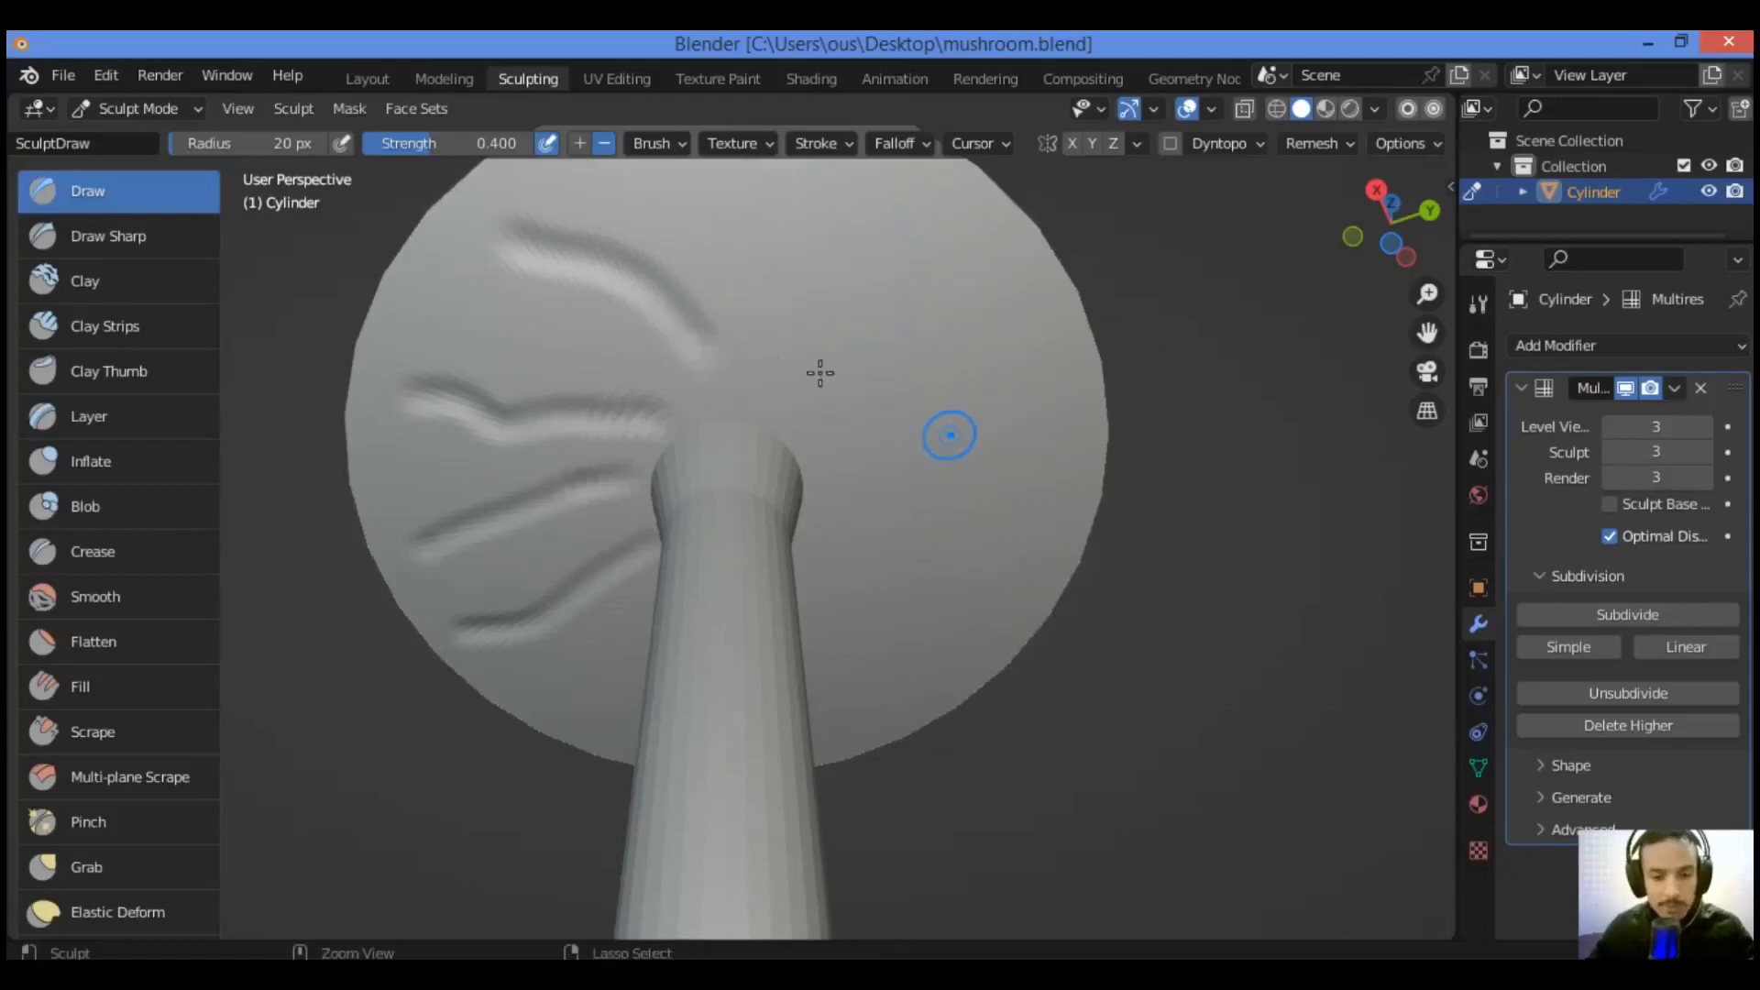
key(ctrl+z)
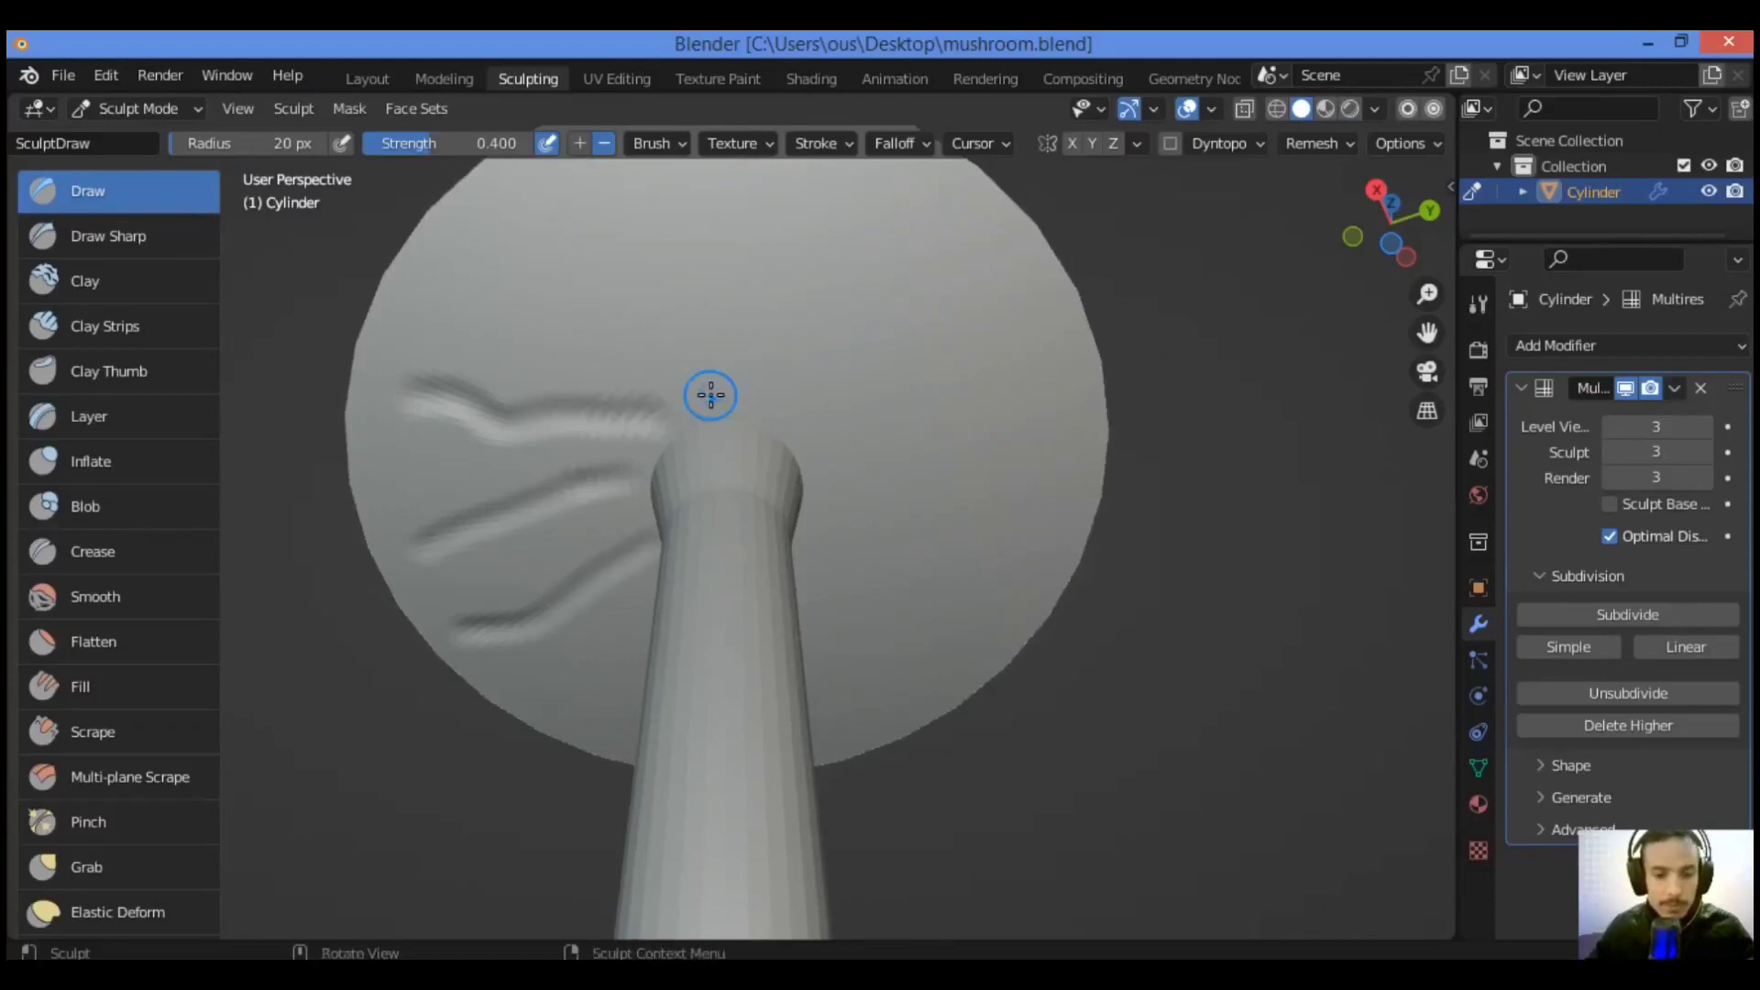
mouse_move(706, 396)
mouse_down()
mouse_move(660, 201)
mouse_move(619, 128)
mouse_up()
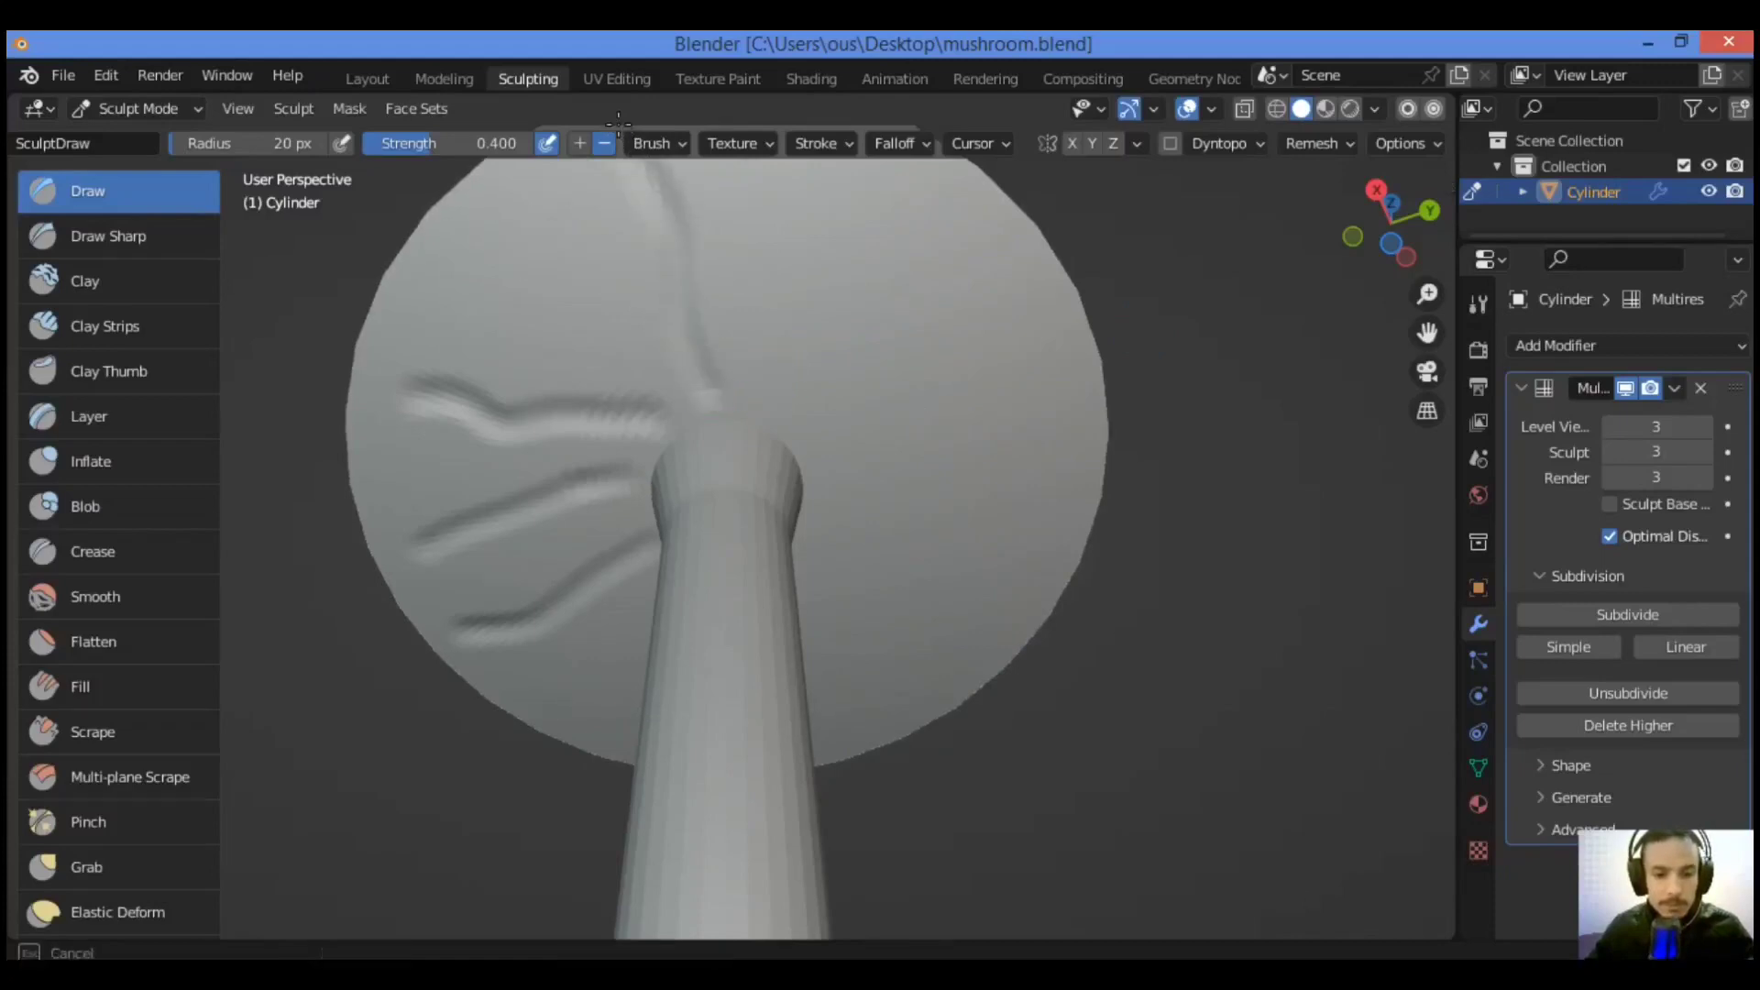
mouse_move(807, 400)
mouse_down()
mouse_move(922, 313)
mouse_move(1018, 272)
mouse_up()
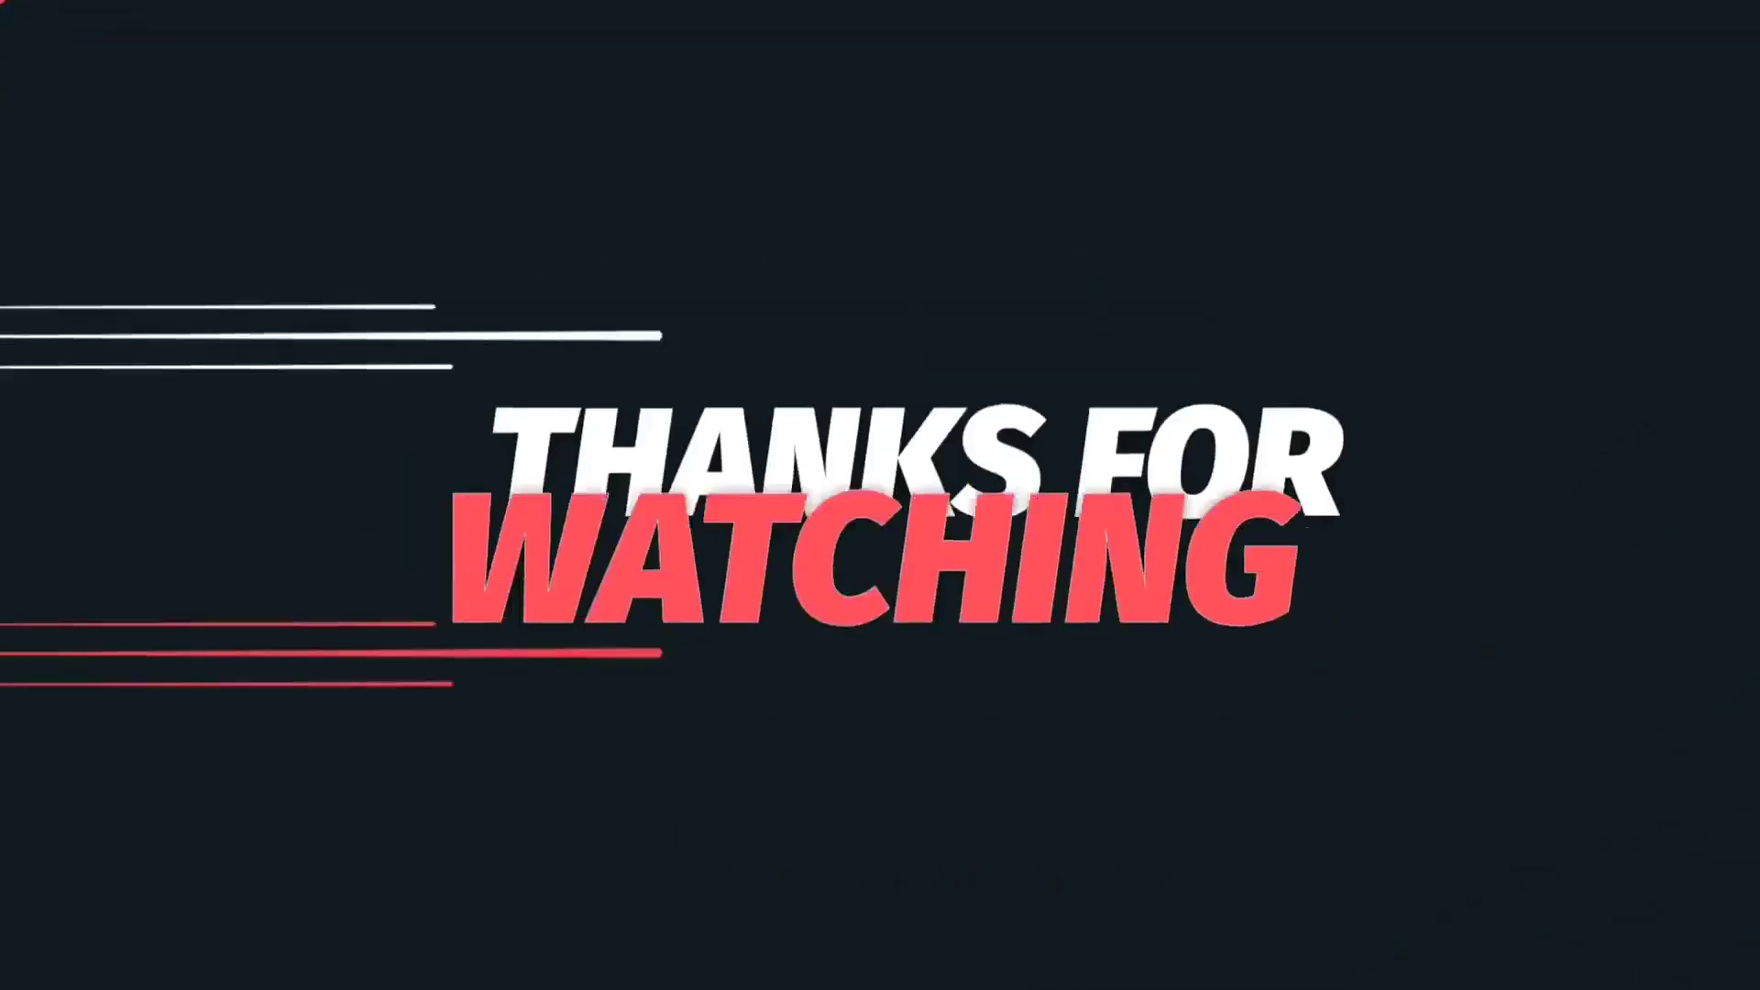